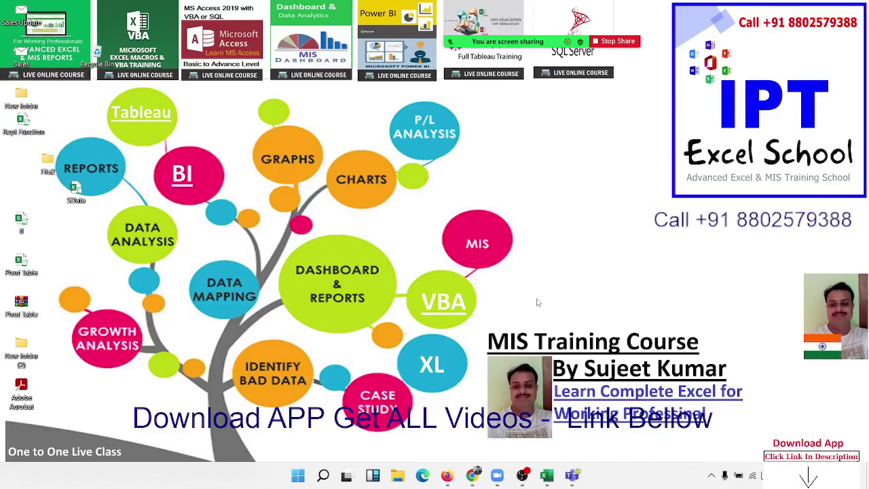
Find Excel in Windows Search by typing 'exce' and launch it.
key("super")
type("e")
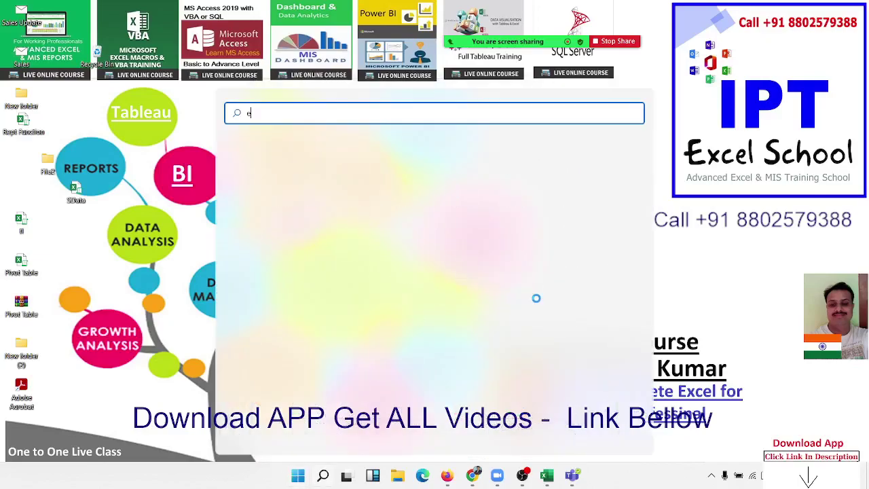
type("xce")
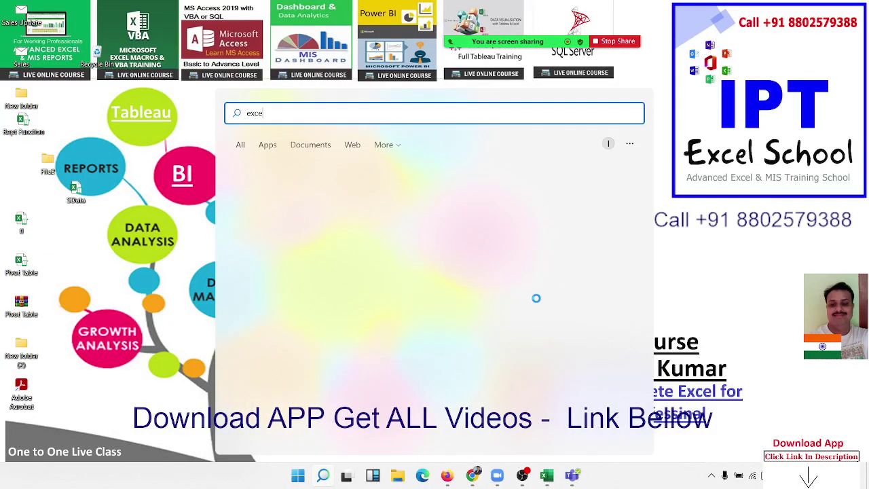
left_click(547, 206)
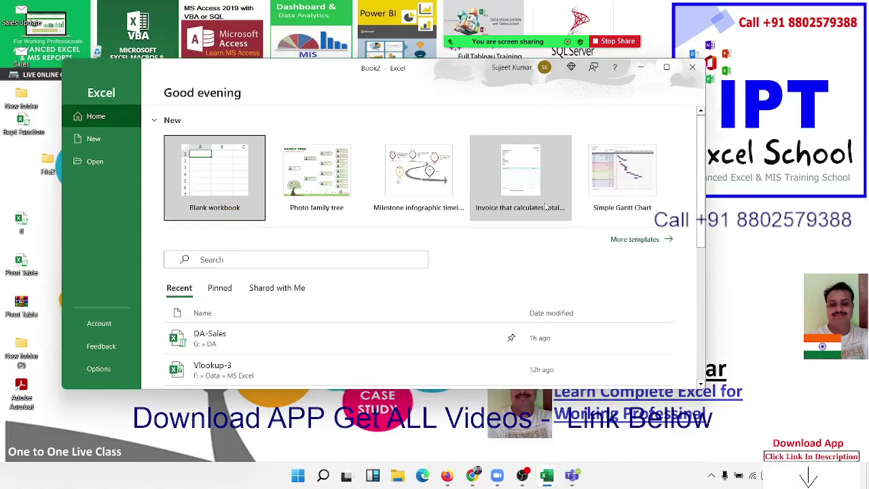
Create the blank workbook Book2, maximize its window and show the Developer tab.
left_click(262, 196)
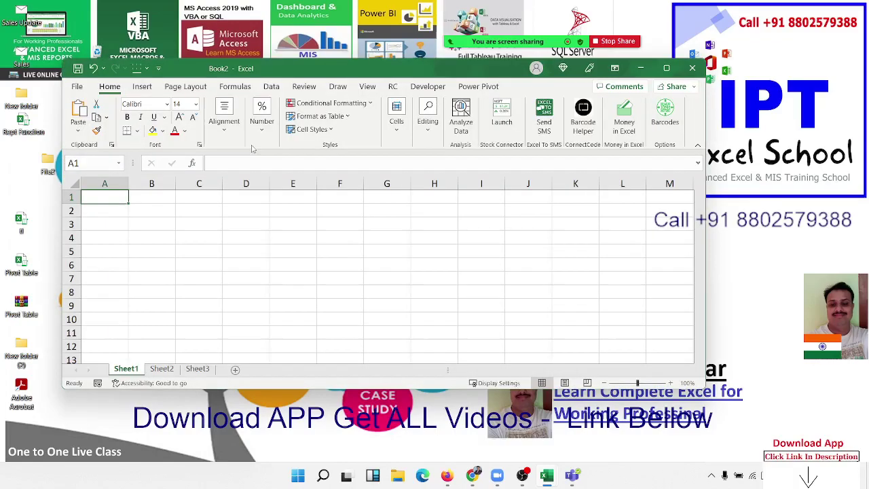
left_click(666, 68)
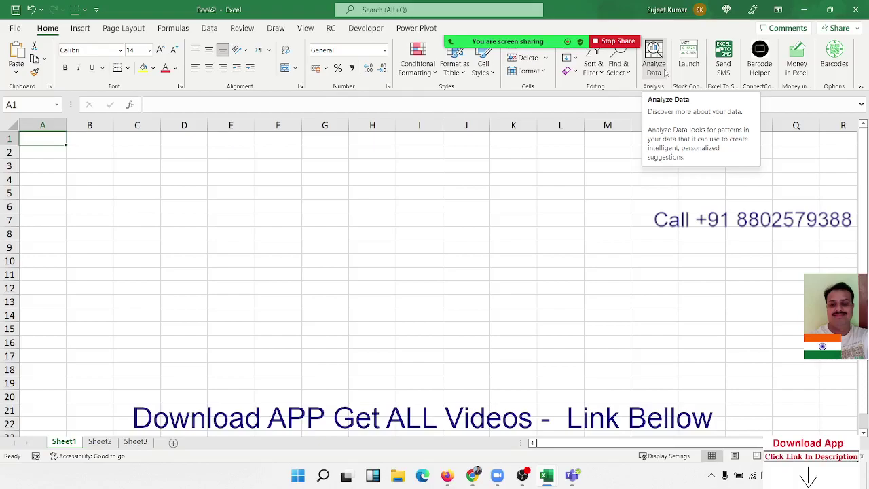
left_click(258, 179)
left_click(155, 149)
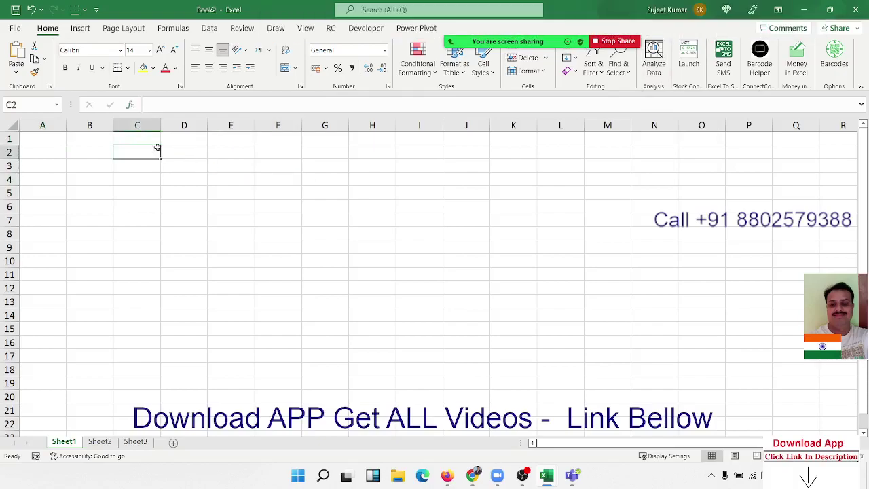
left_click(370, 30)
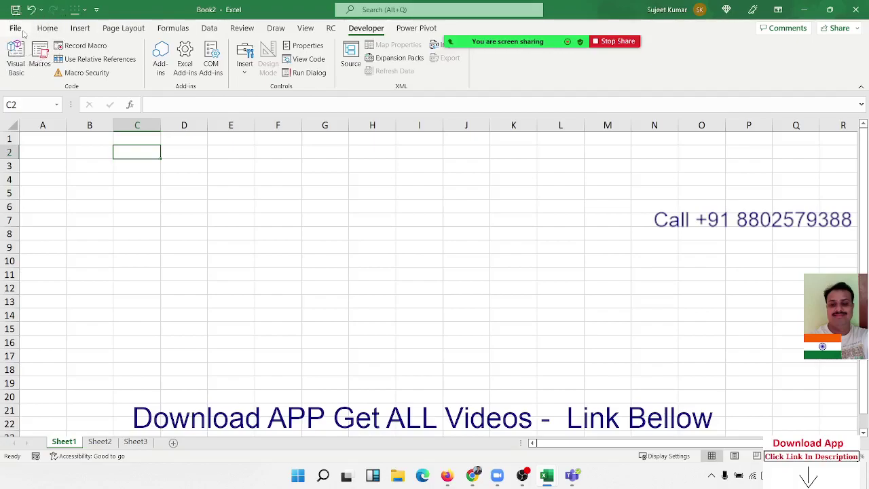
left_click(16, 29)
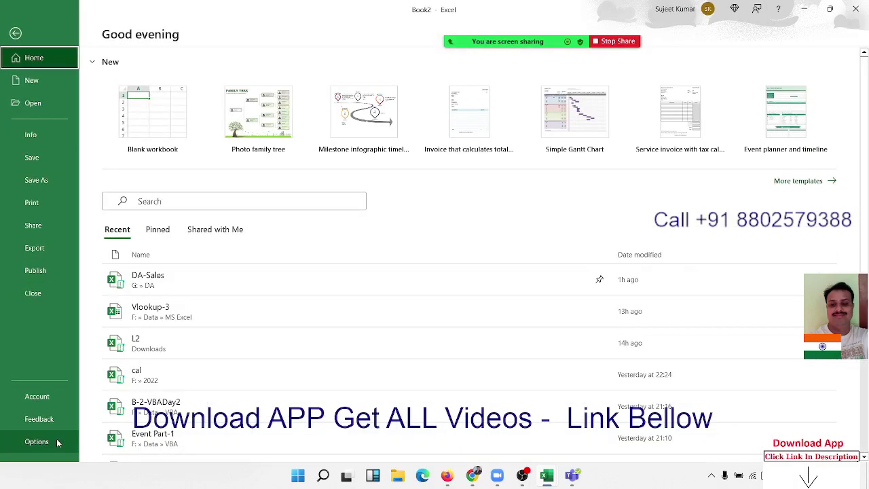
left_click(36, 442)
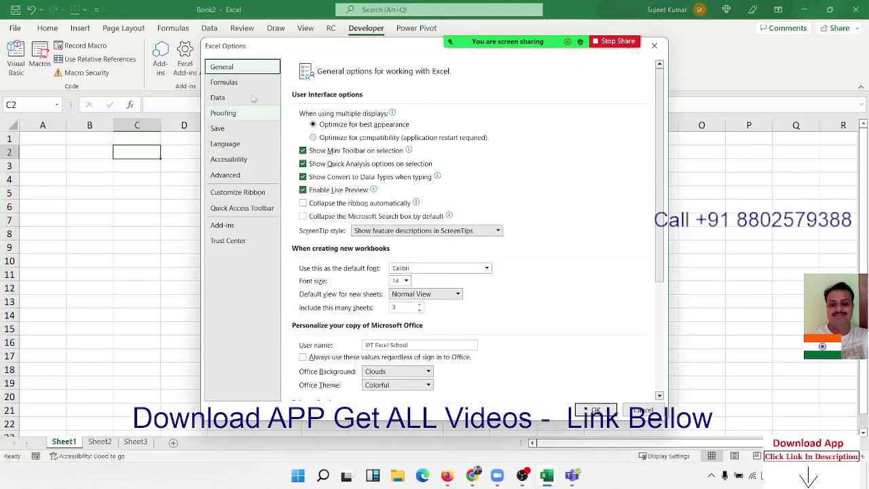
left_click_drag(268, 53, 133, 53)
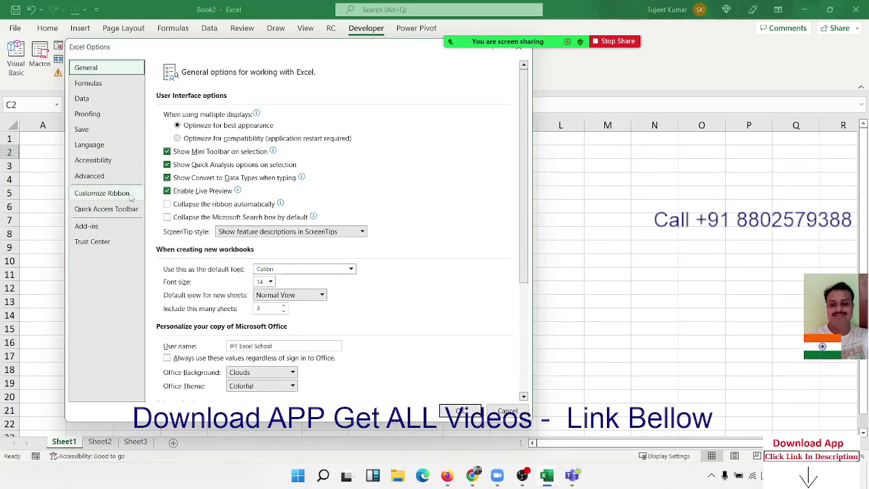
left_click(131, 195)
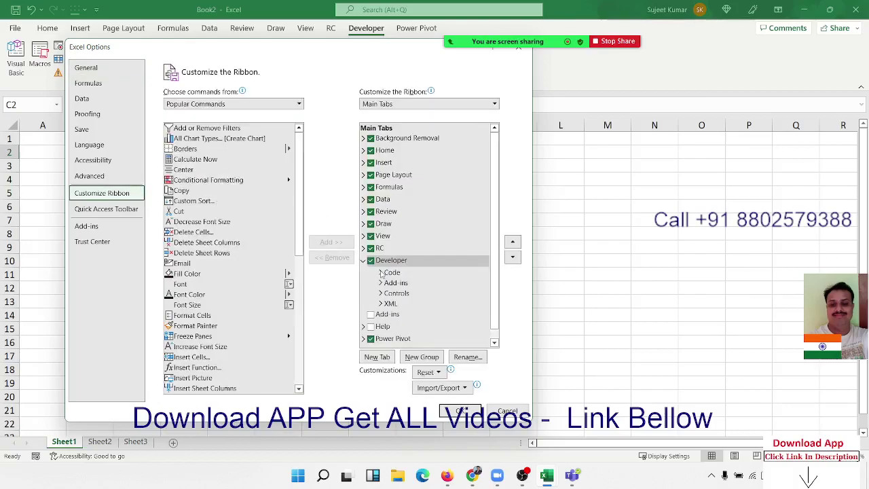
left_click(363, 260)
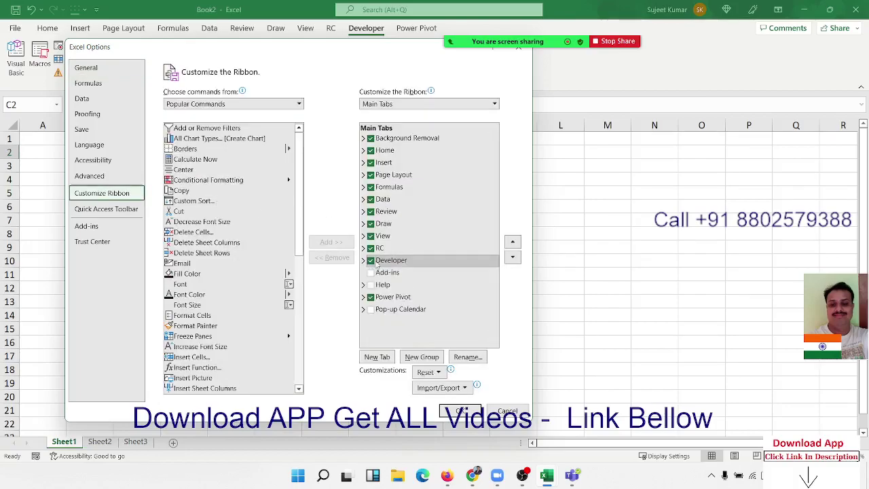
left_click(376, 264)
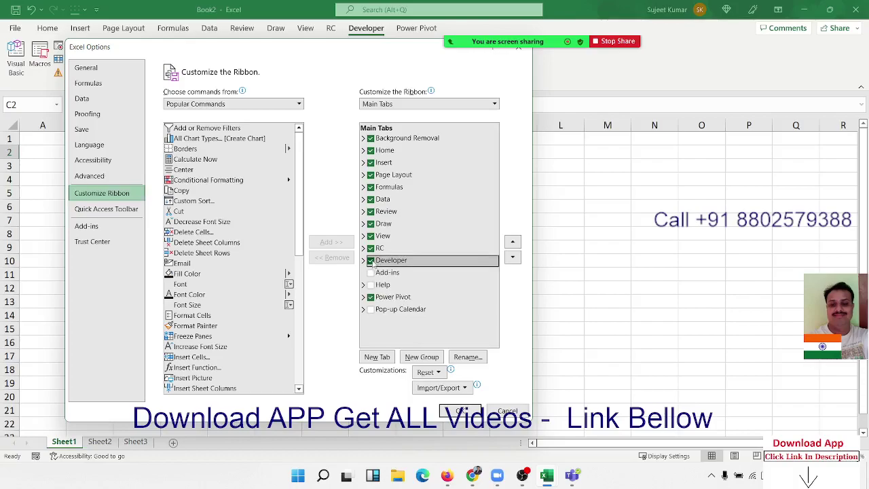
left_click(371, 261)
left_click(371, 261)
left_click(455, 412)
left_click(365, 28)
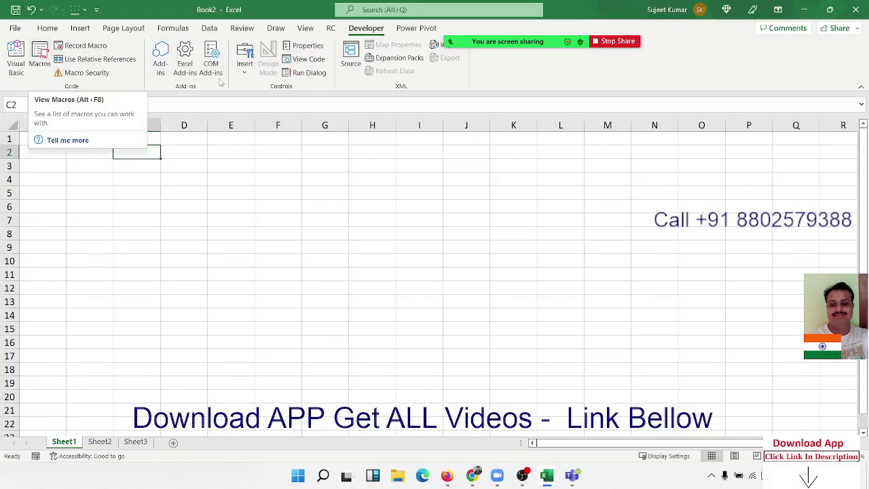
Glance at the Insert controls palette, then open Macro Security to enable all VBA macros.
left_click(244, 67)
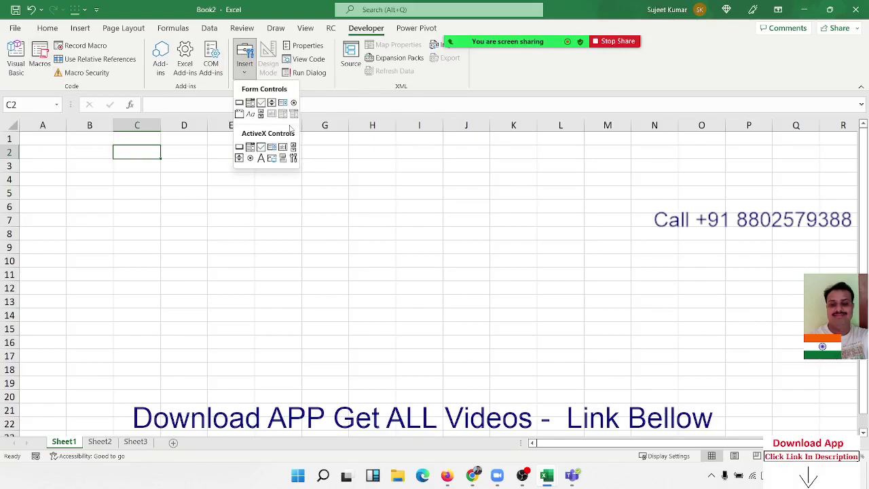
left_click(348, 148)
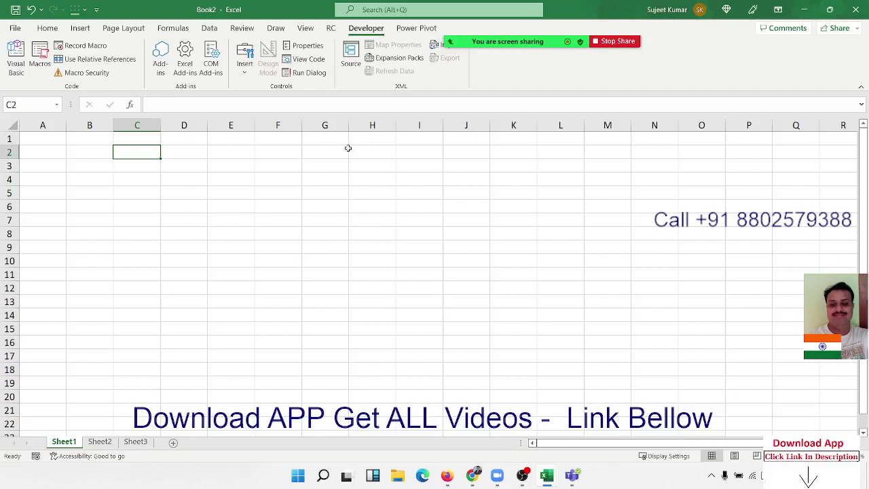
left_click(99, 80)
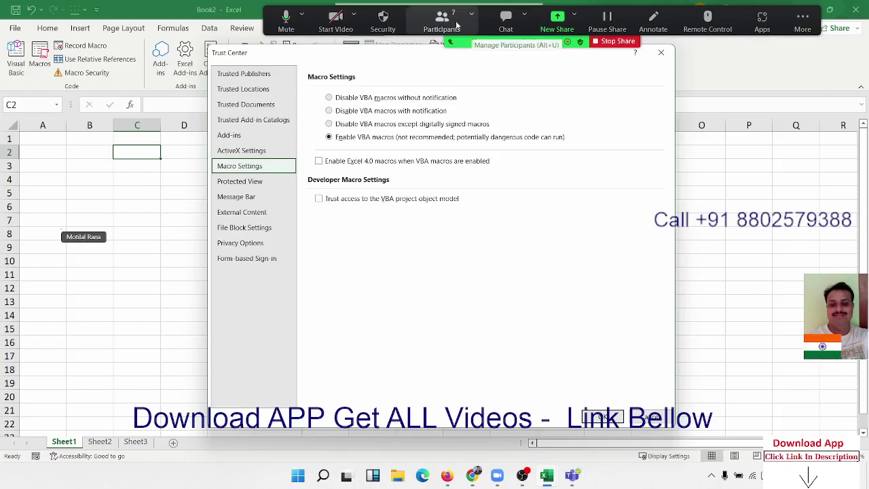
left_click(442, 21)
mouse_move(435, 182)
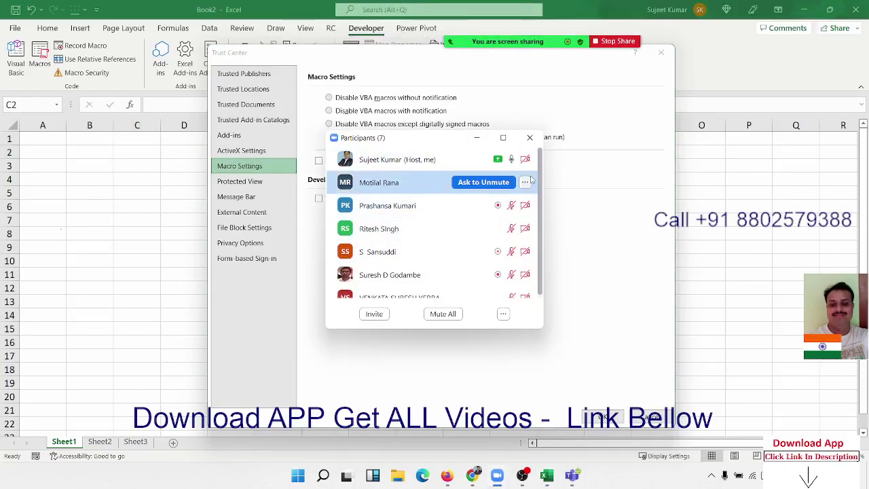
left_click(530, 139)
mouse_move(447, 476)
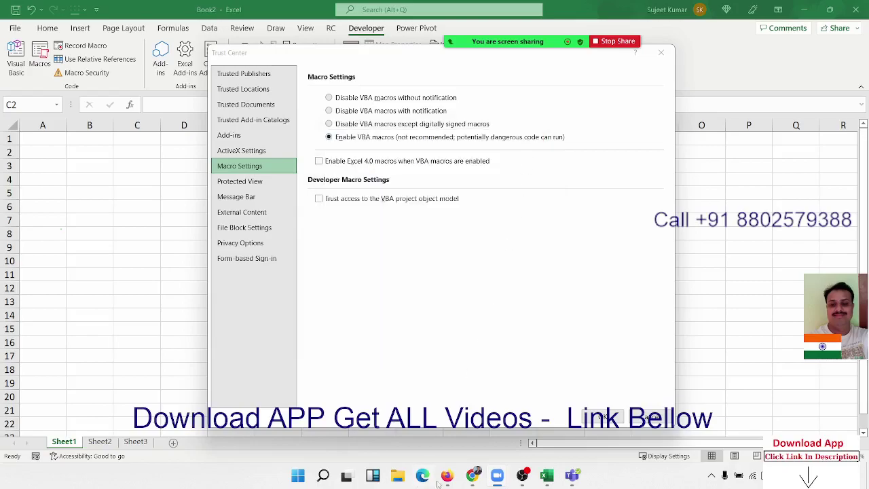
Browse in File Explorer to the Desktop's File2 folder and view its 21 files.
left_click(401, 478)
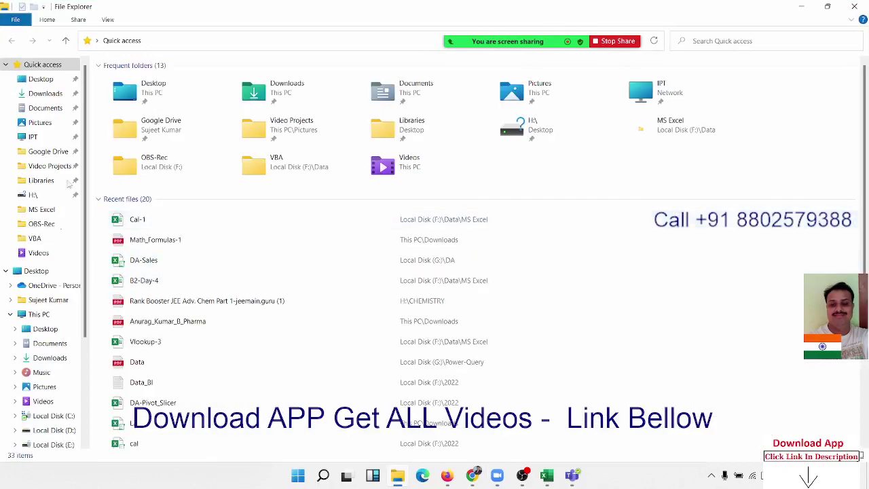
double_click(164, 102)
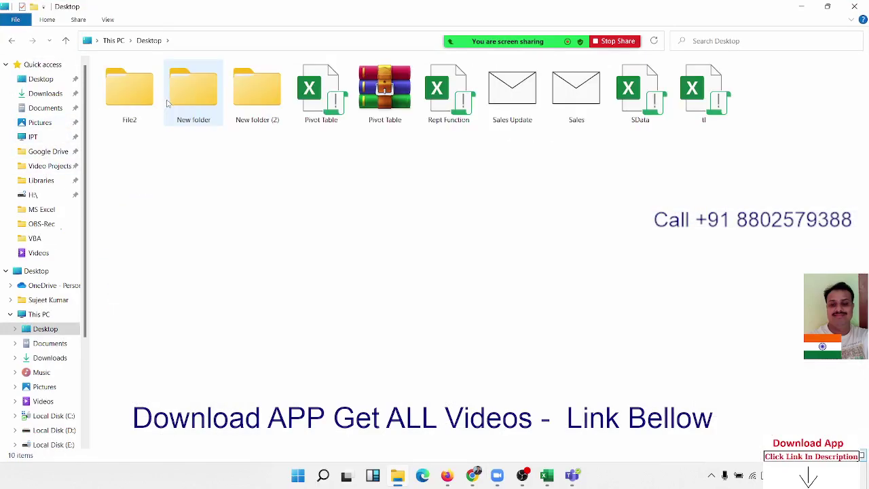
left_click(138, 106)
double_click(139, 107)
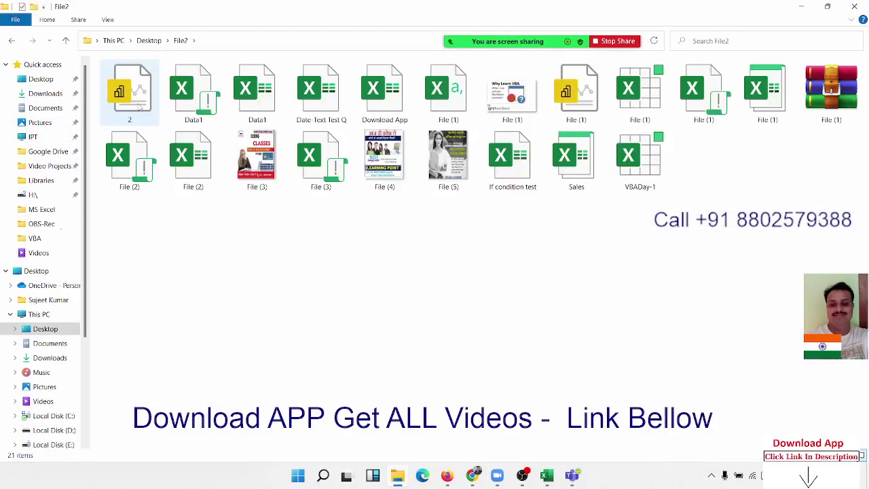
left_click_drag(800, 262, 4, 6)
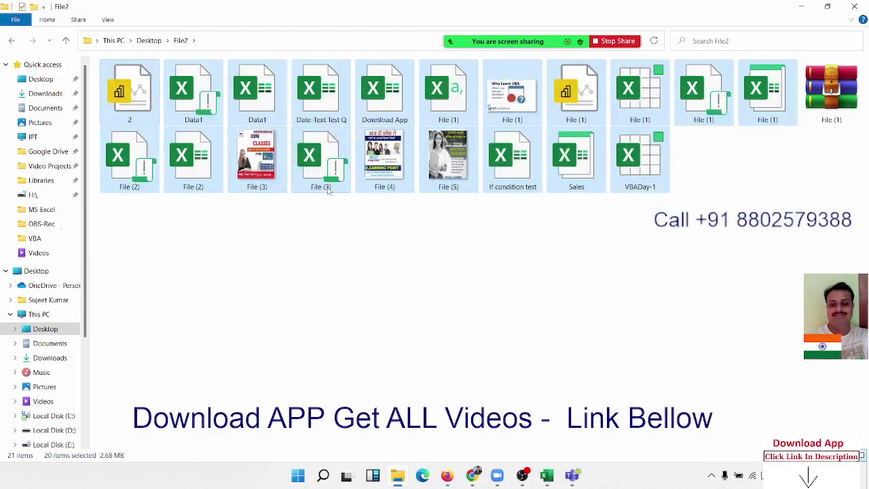
left_click(325, 235)
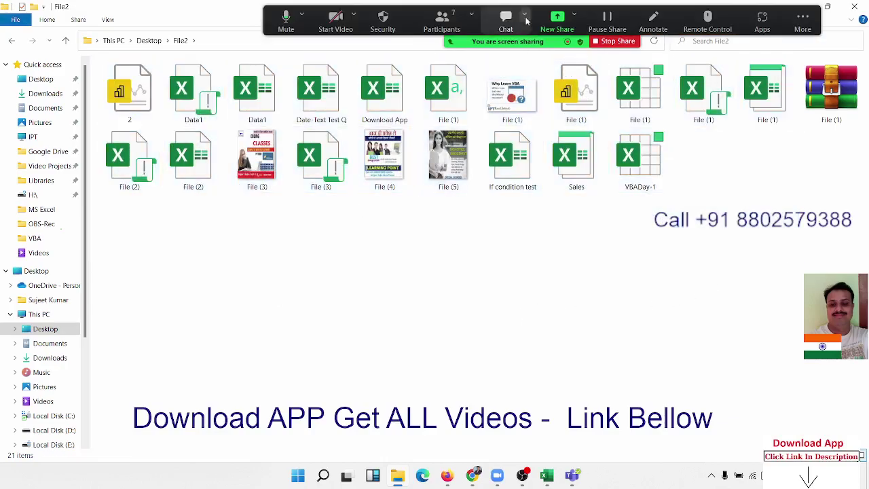
left_click(653, 20)
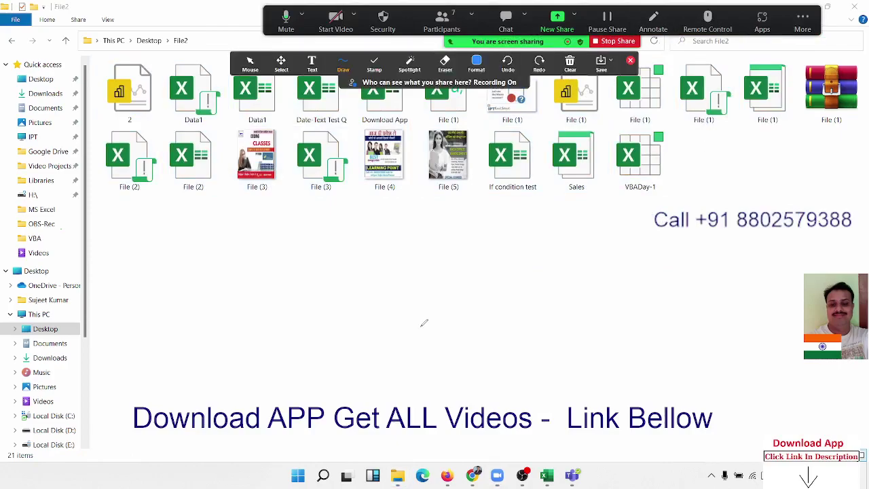
mouse_move(242, 110)
left_mouse_down()
mouse_move(249, 127)
mouse_move(292, 99)
left_mouse_up()
left_click_drag(171, 190, 231, 175)
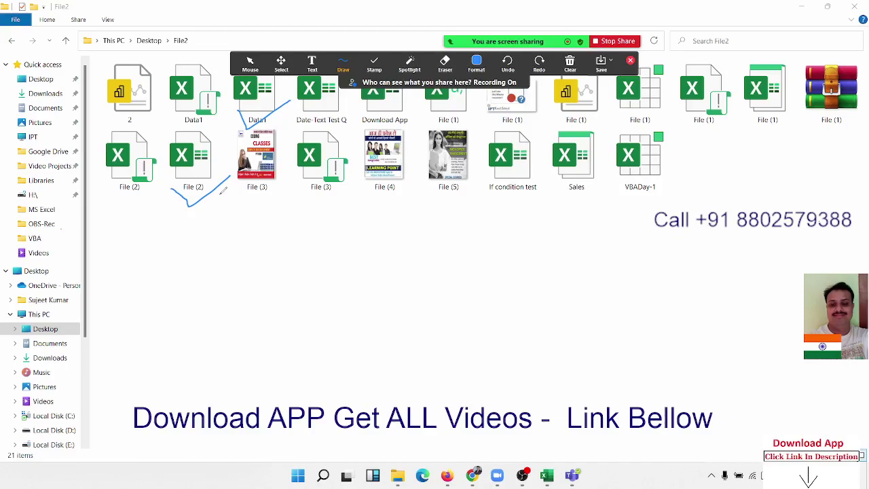
mouse_move(743, 131)
left_mouse_down()
mouse_move(756, 150)
mouse_move(796, 130)
left_mouse_up()
left_click_drag(411, 107, 451, 102)
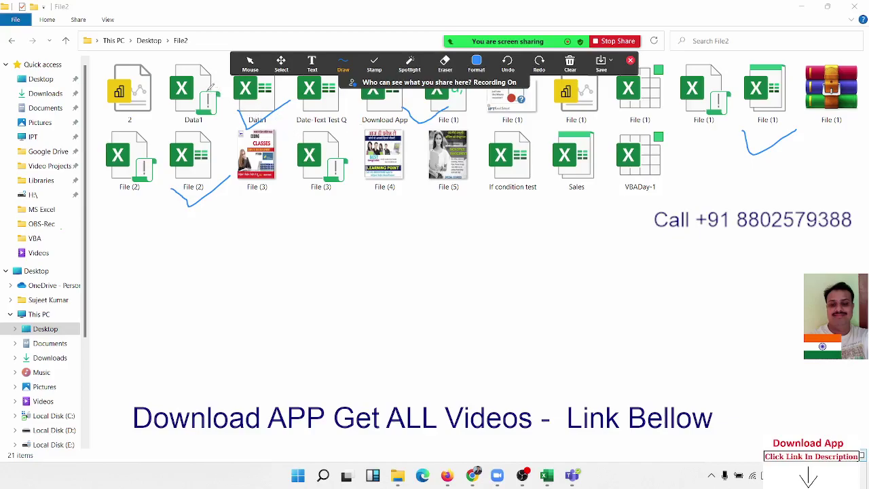
left_click_drag(211, 87, 213, 88)
left_click_drag(613, 110, 629, 70)
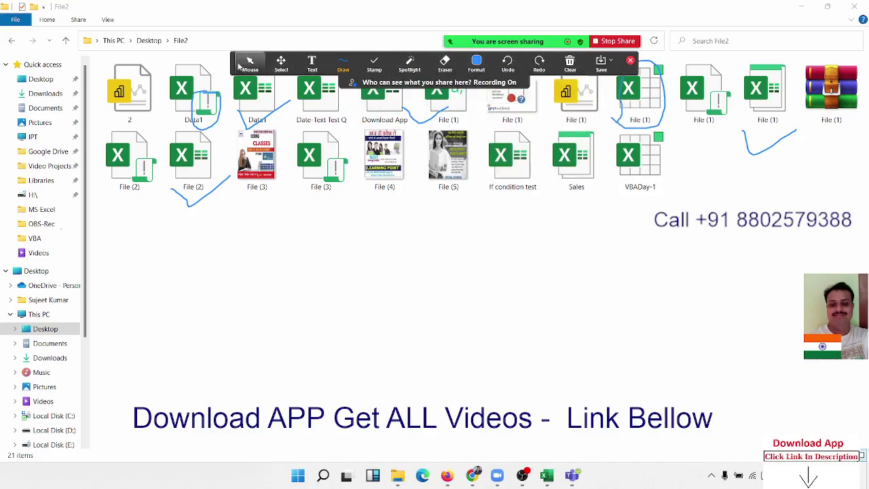
left_click_drag(238, 63, 210, 31)
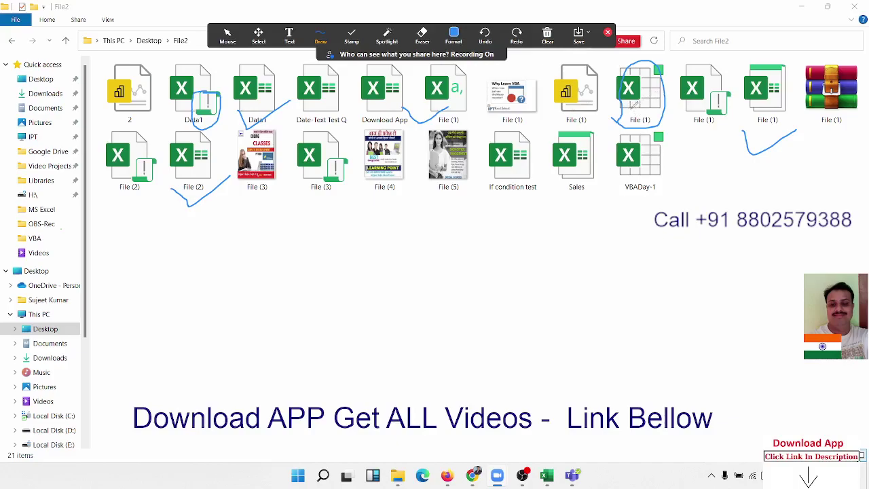
left_click_drag(636, 114, 673, 97)
left_click(549, 37)
left_click(564, 76)
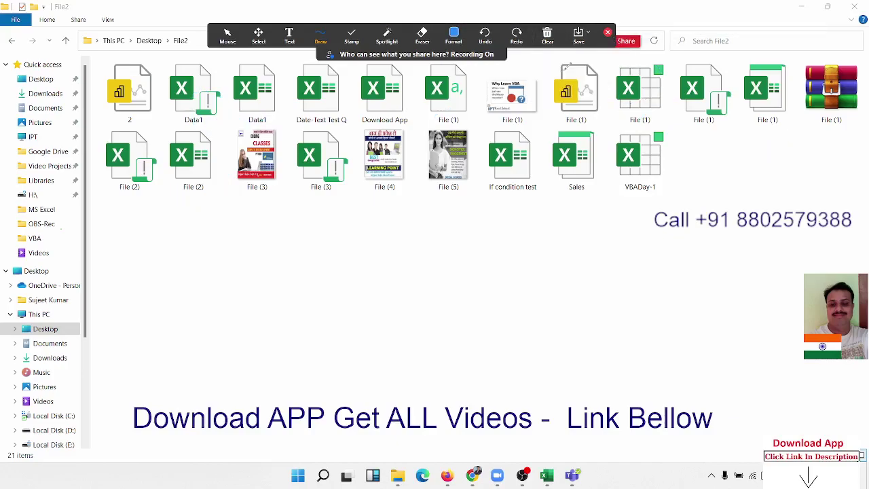
left_click(608, 32)
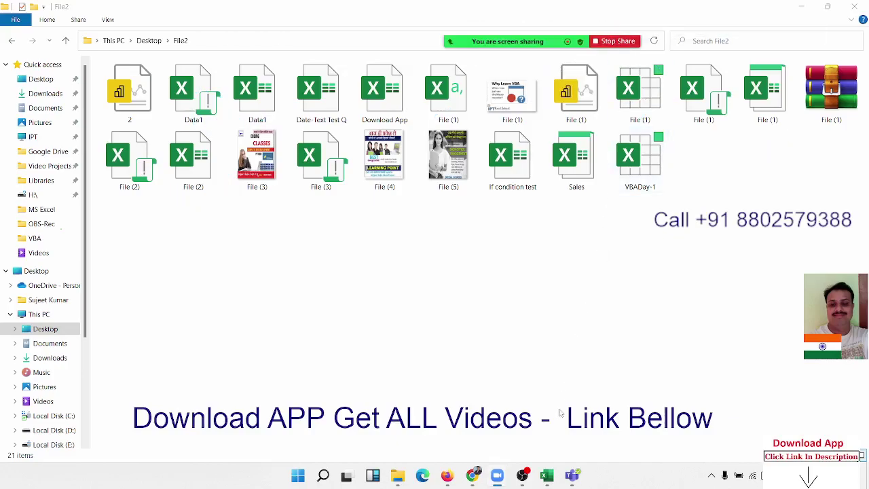
Bring Book2 to the front and close the Trust Center's macro settings.
left_click(549, 474)
left_click(573, 439)
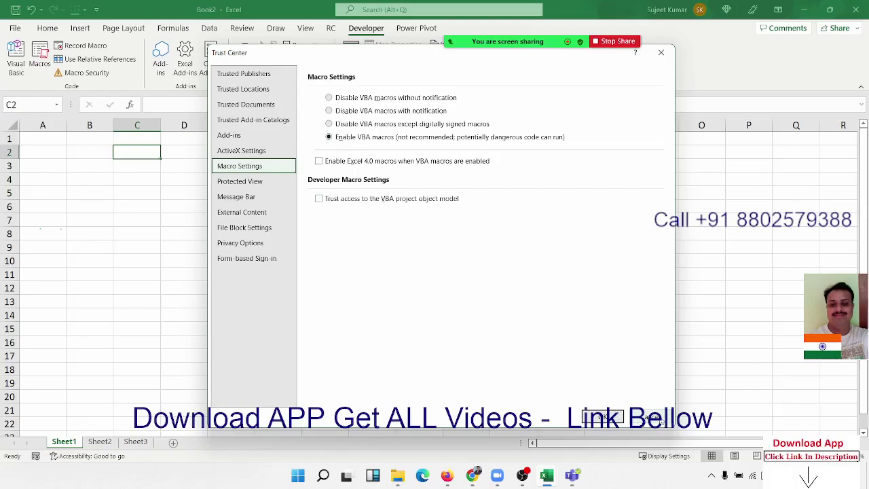
left_click(652, 417)
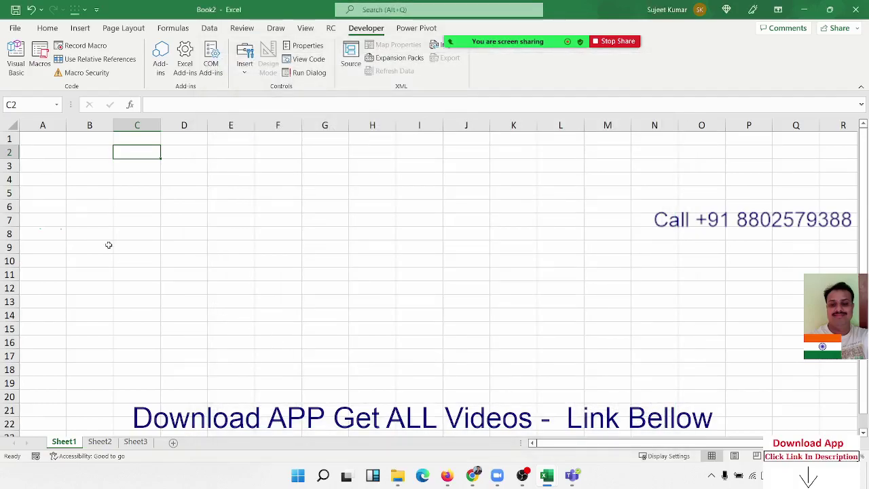
left_click(109, 245)
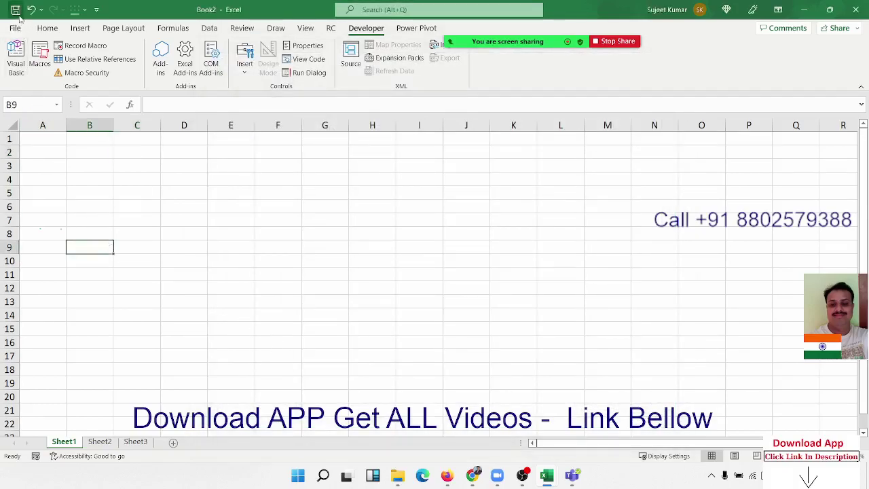
left_click(121, 156)
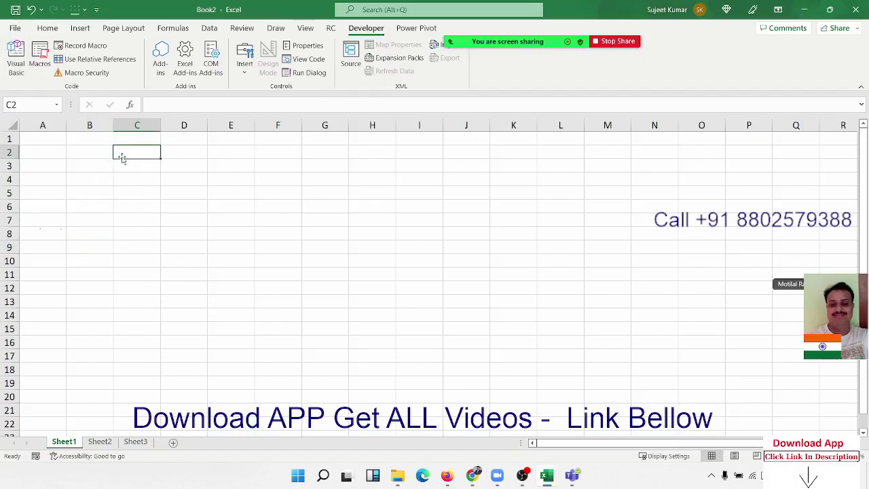
Pick Excel Macro-Enabled Workbook (*.xlsm) as the save type, then cancel without saving.
left_click(15, 9)
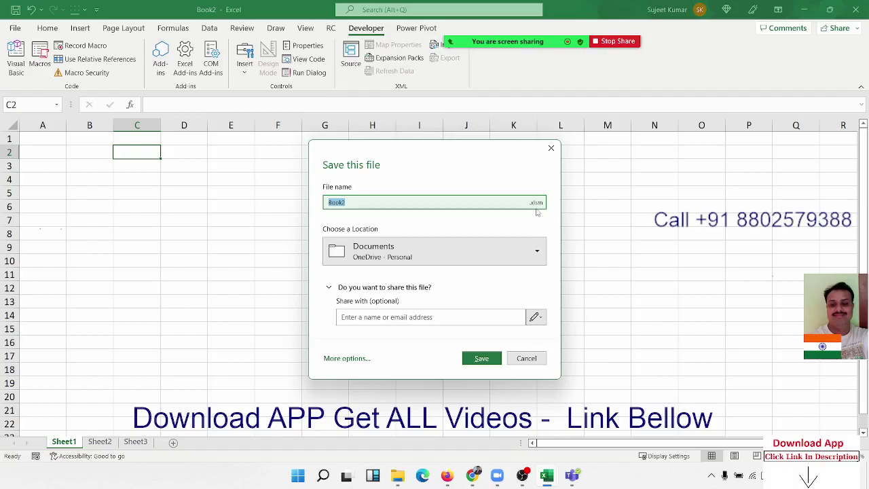
left_click(537, 203)
left_click(537, 203)
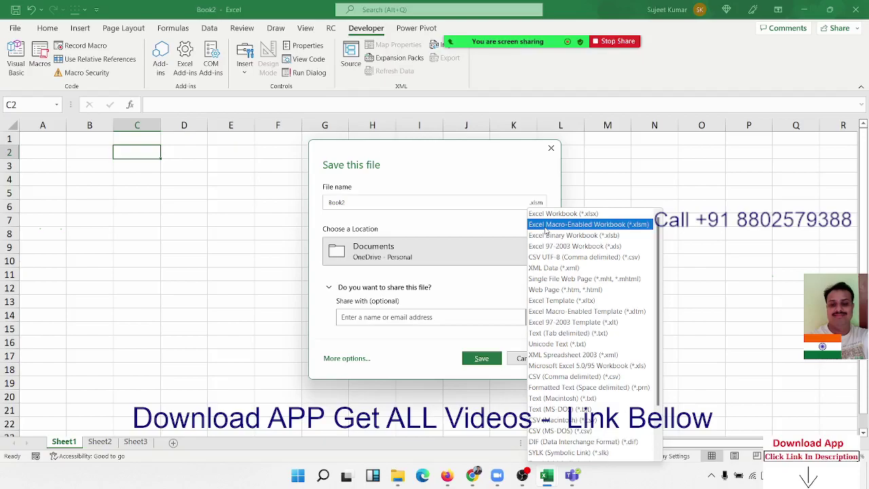
left_click(546, 229)
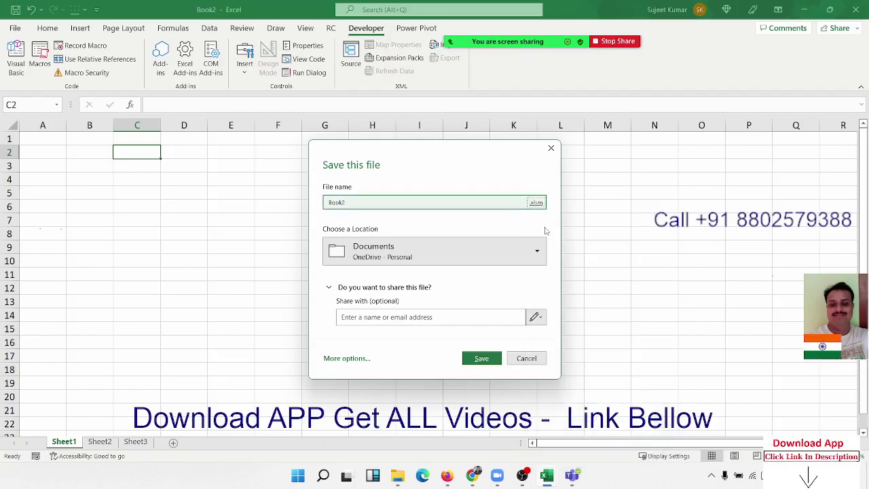
key("Escape")
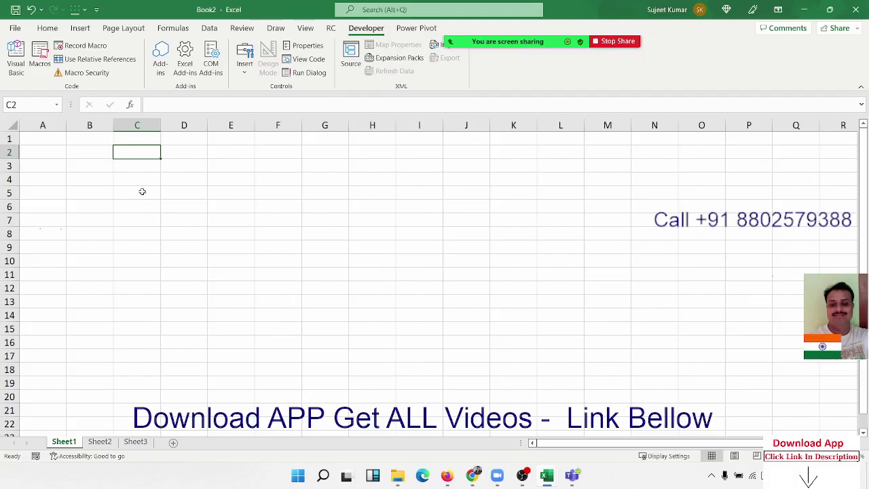
In Excel Options' Save page, make Excel Macro-Enabled Workbook the default file format.
left_click(15, 28)
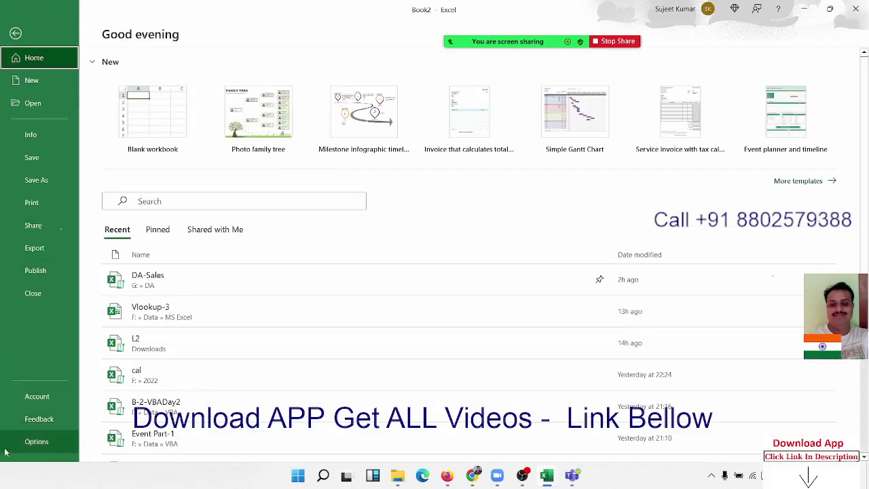
left_click(37, 441)
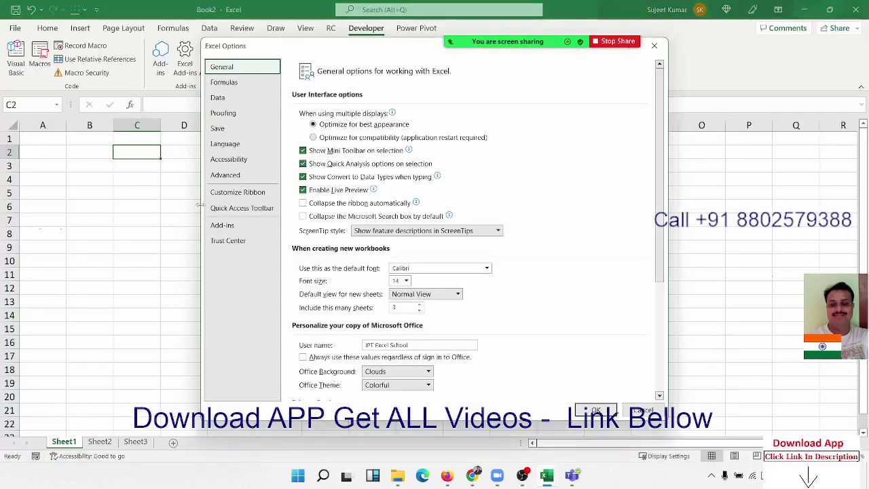
left_click(217, 129)
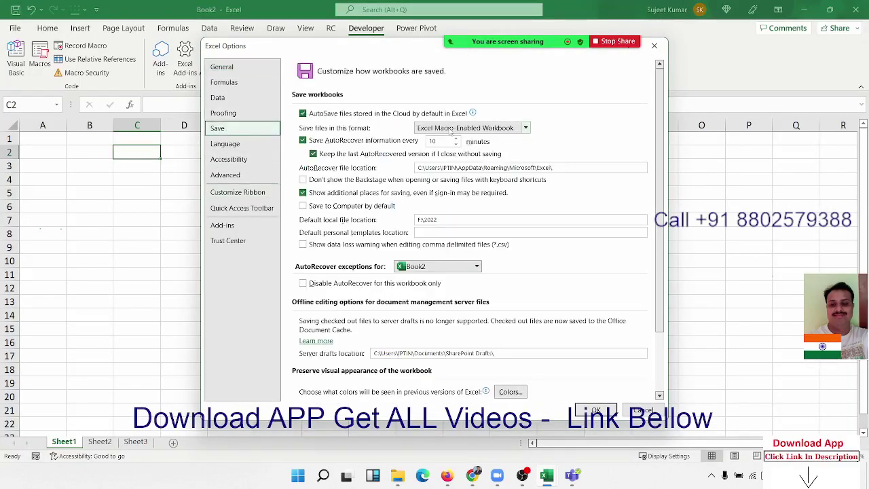
left_click(468, 128)
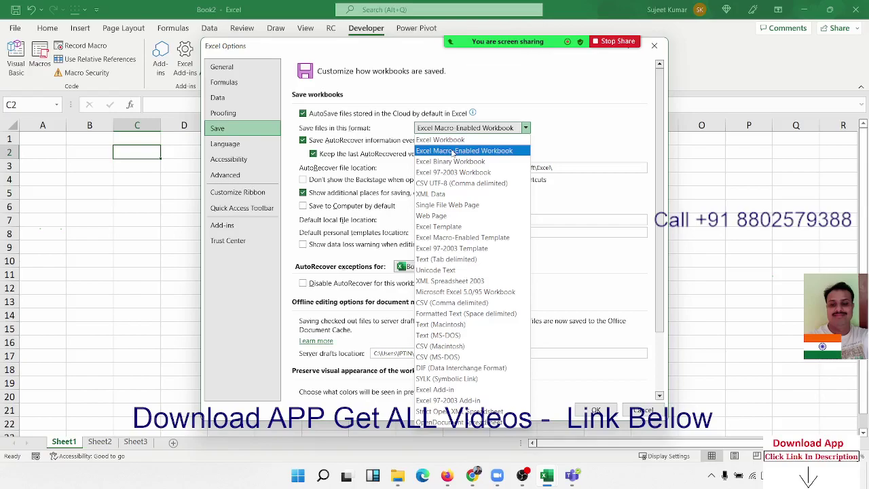
left_click(453, 152)
key("Return")
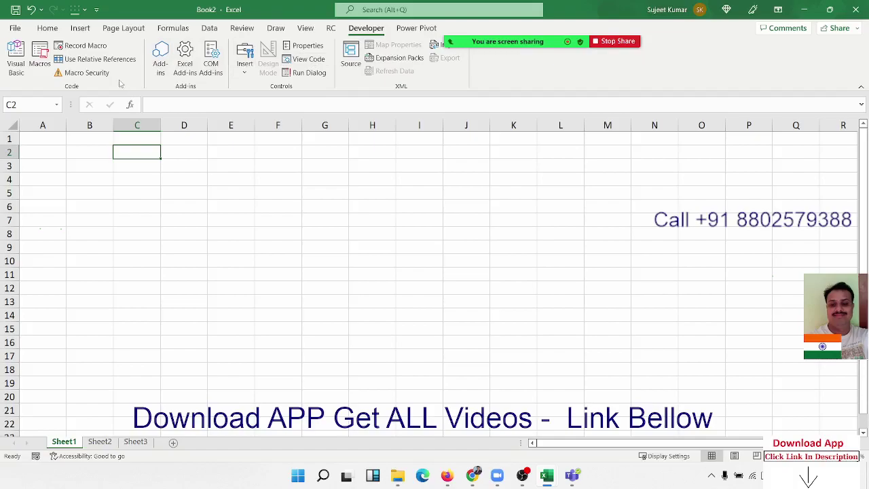
left_click(85, 73)
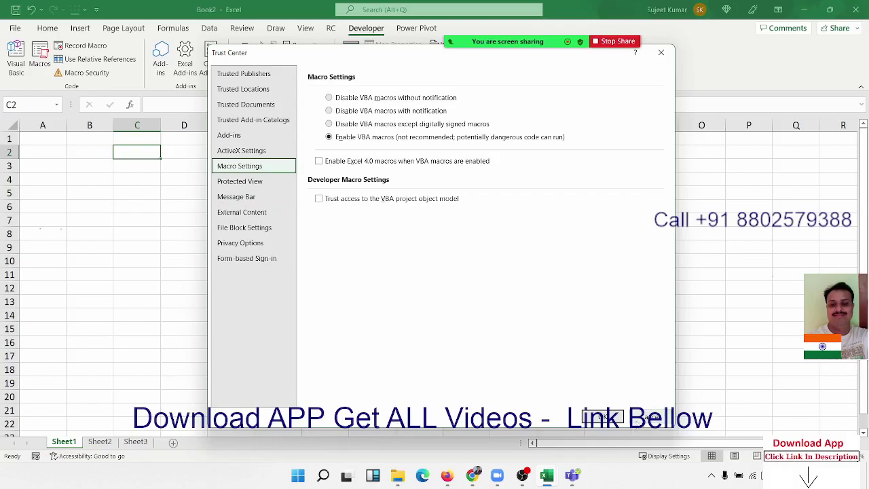
left_click(601, 415)
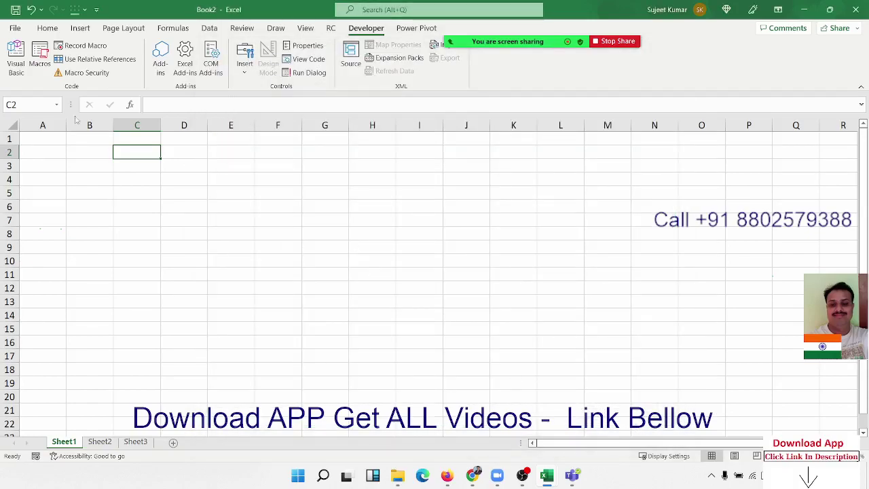
left_click(15, 9)
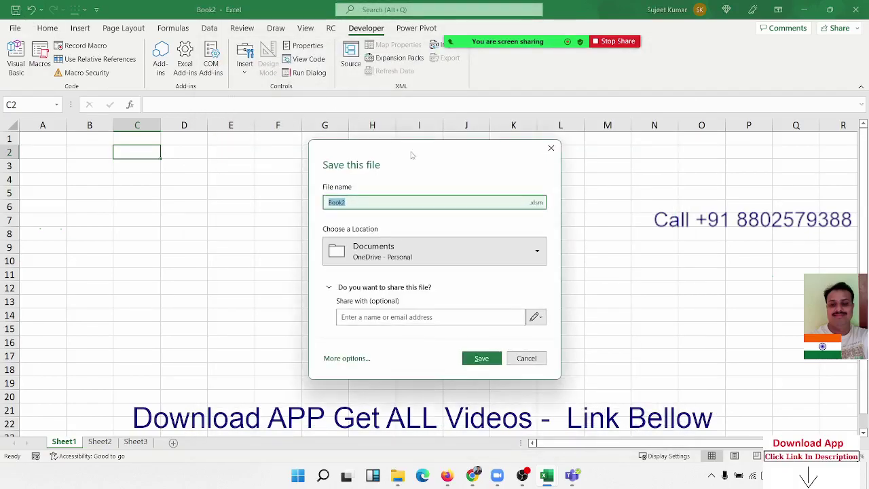
left_click(536, 202)
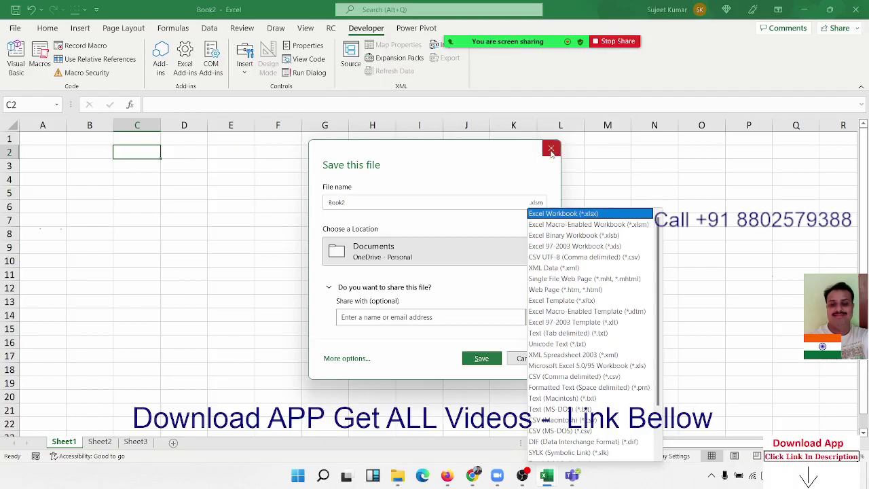
left_click(568, 182)
left_click(551, 149)
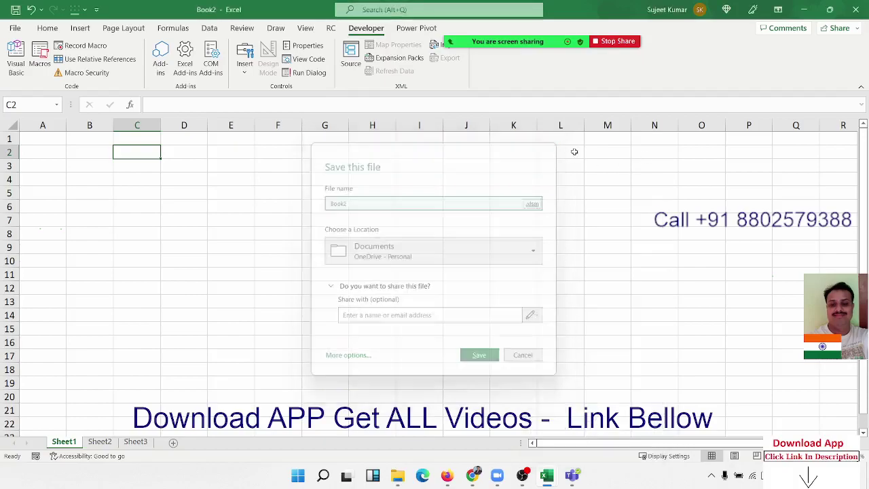
left_click(653, 209)
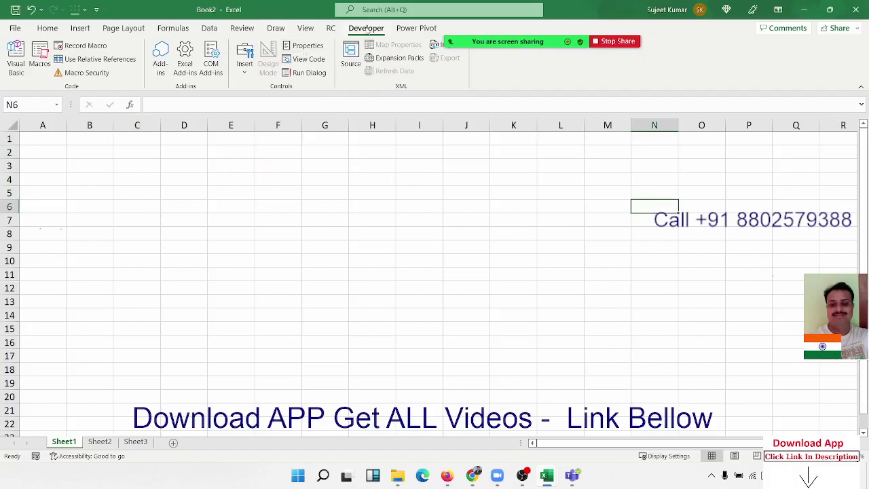
Open the Visual Basic editor from the Developer tab.
left_click(16, 59)
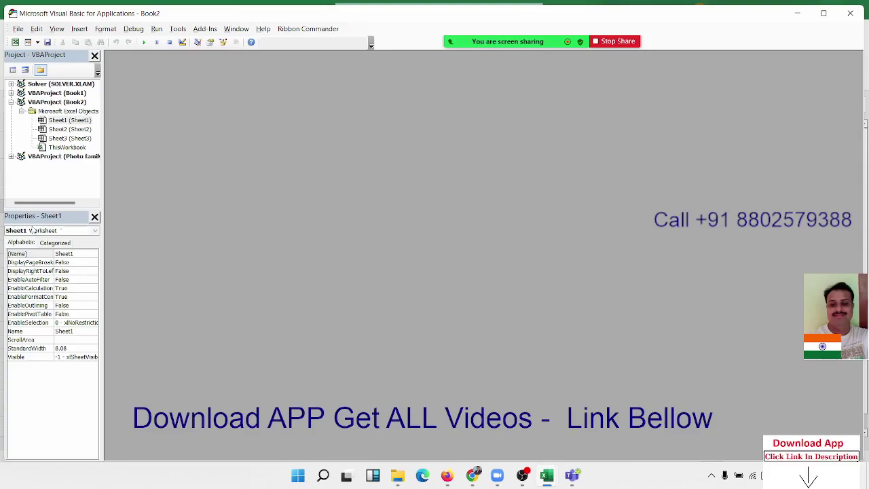
Expand VBAProject (Book2) and open Sheet1's code window.
left_click(179, 29)
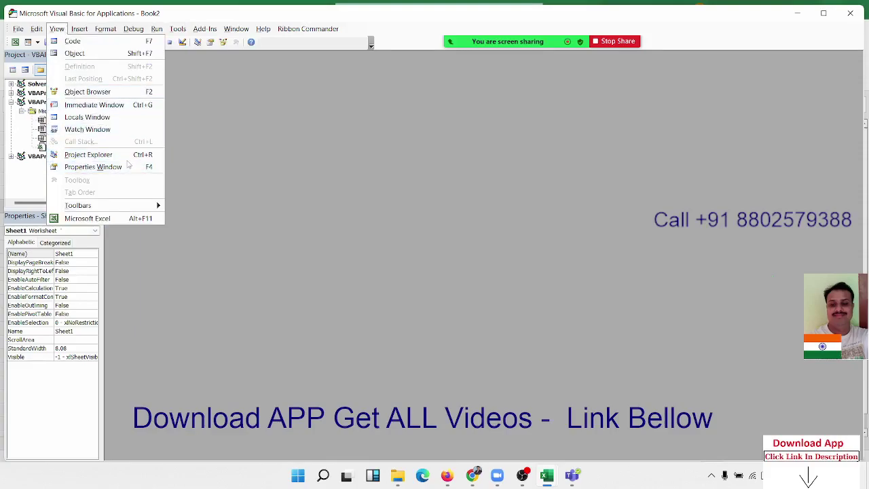
left_click(346, 129)
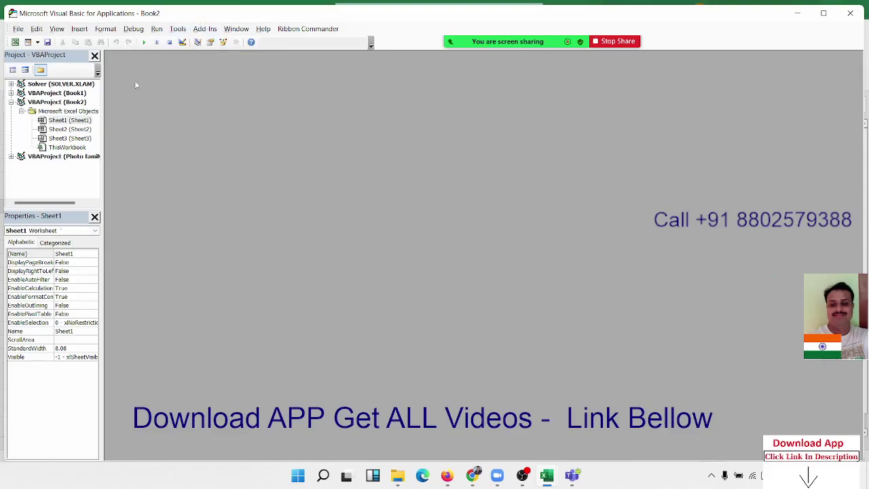
left_click(11, 102)
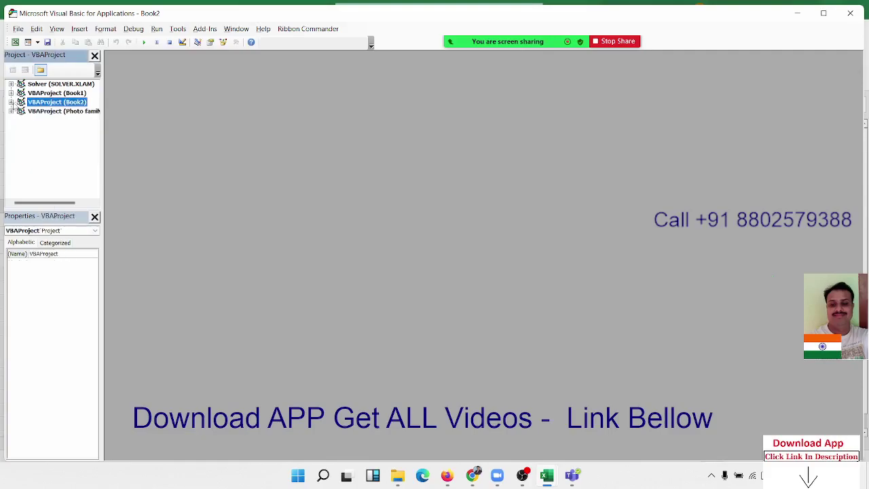
left_click(11, 102)
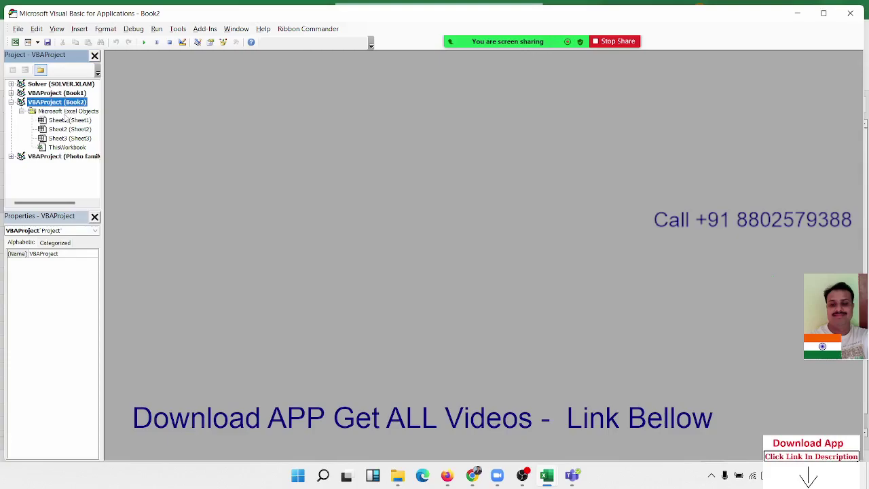
left_click(65, 130)
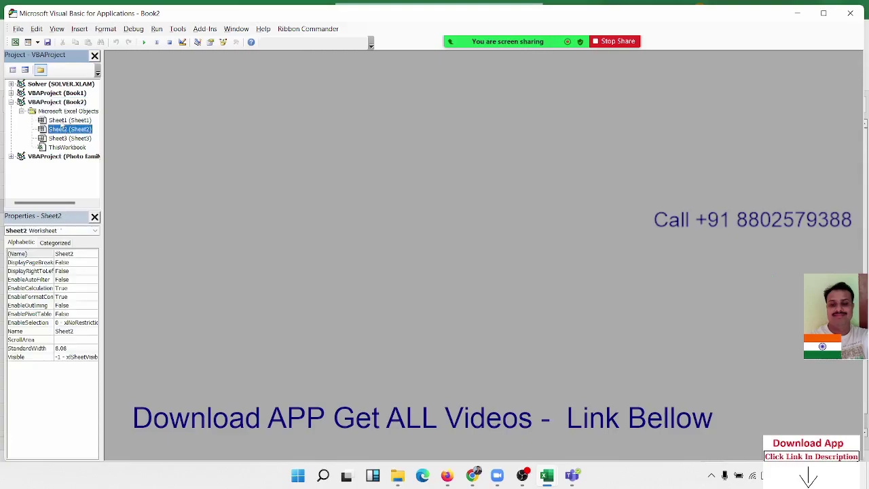
left_click(63, 121)
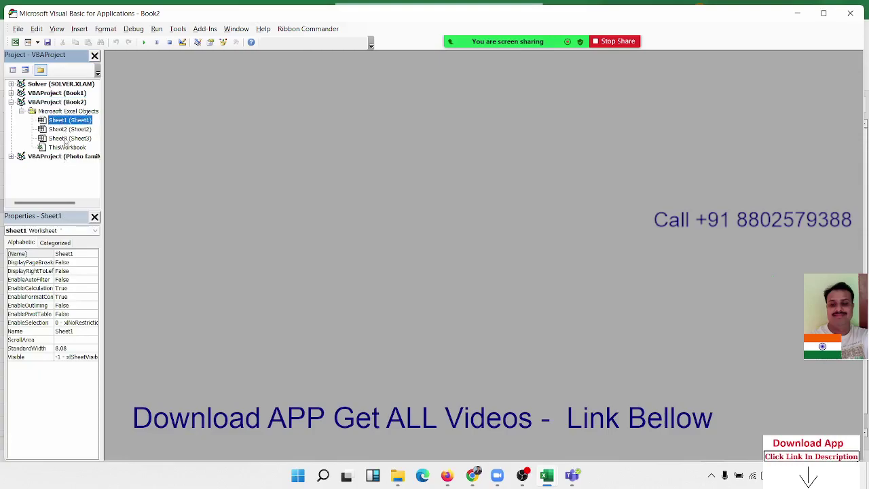
double_click(65, 123)
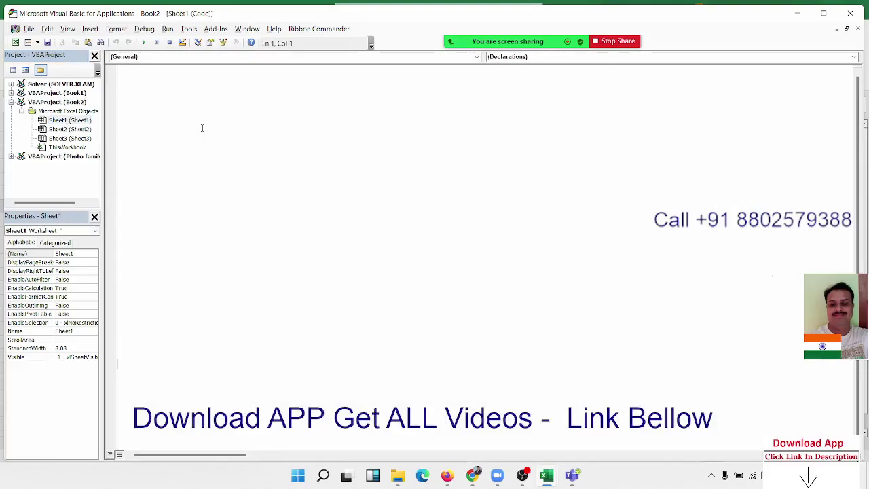
Start a 'sub ce' procedure in Sheet1's code, then return to Excel and dismiss the macro list.
type("sub")
type(" ce(")
key("Return")
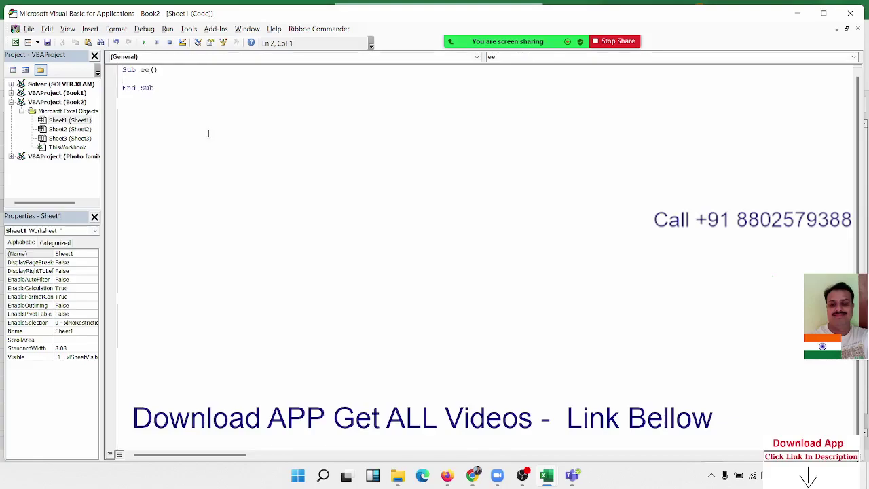
key("alt+Tab")
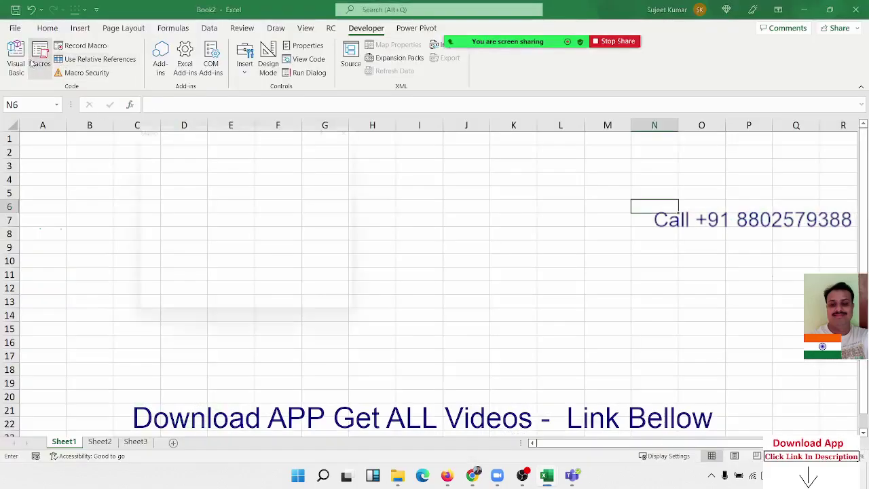
key("Escape")
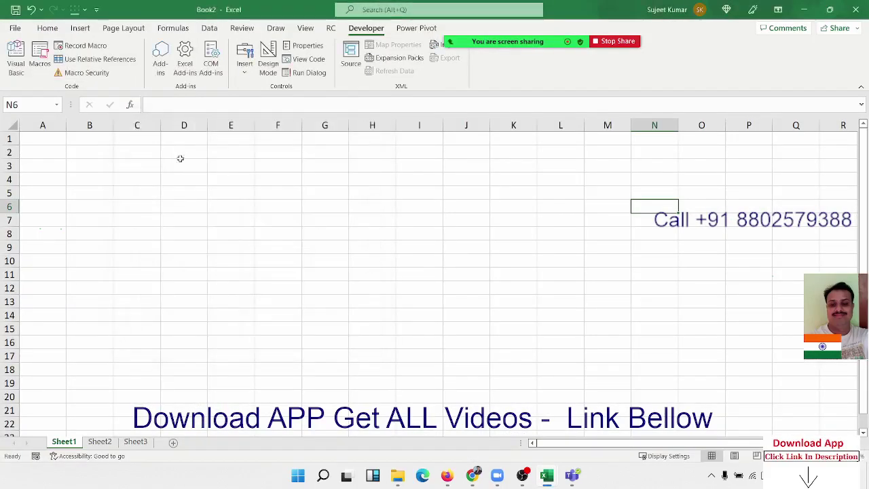
Delete Sheet1 from Book2, check the macro list, and reopen the VBA editor with Alt+F11.
right_click(73, 443)
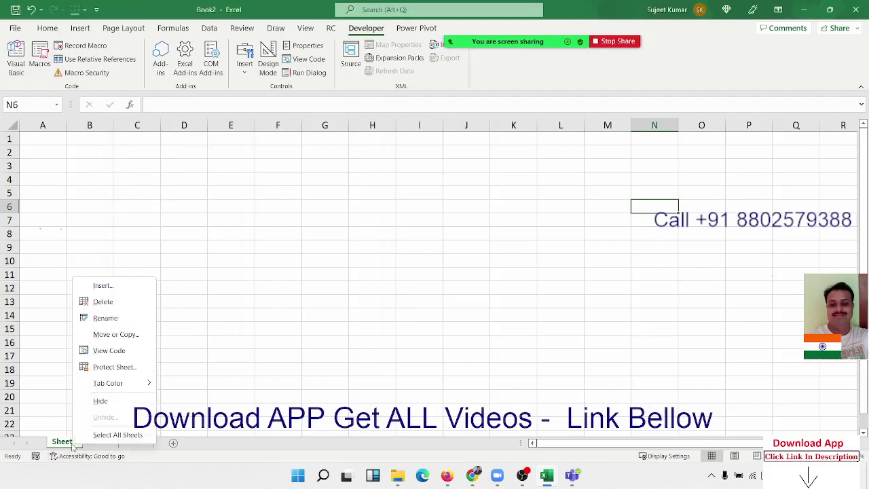
left_click(116, 301)
left_click(411, 271)
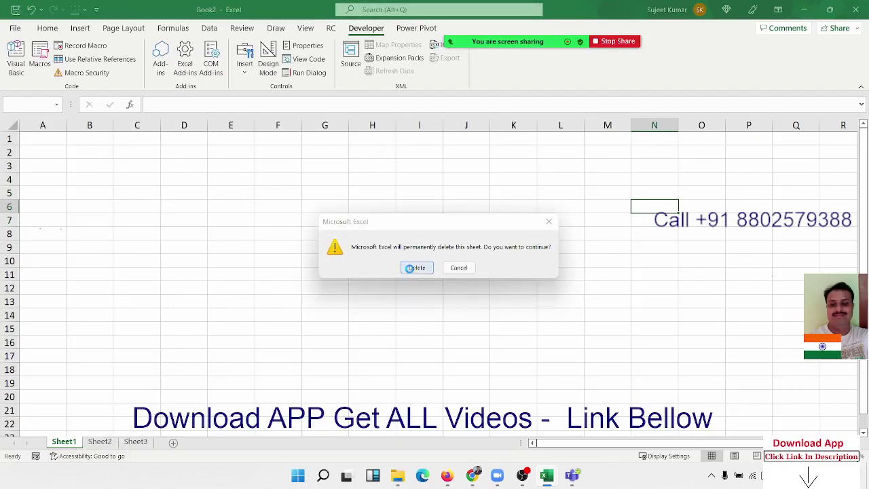
left_click(39, 68)
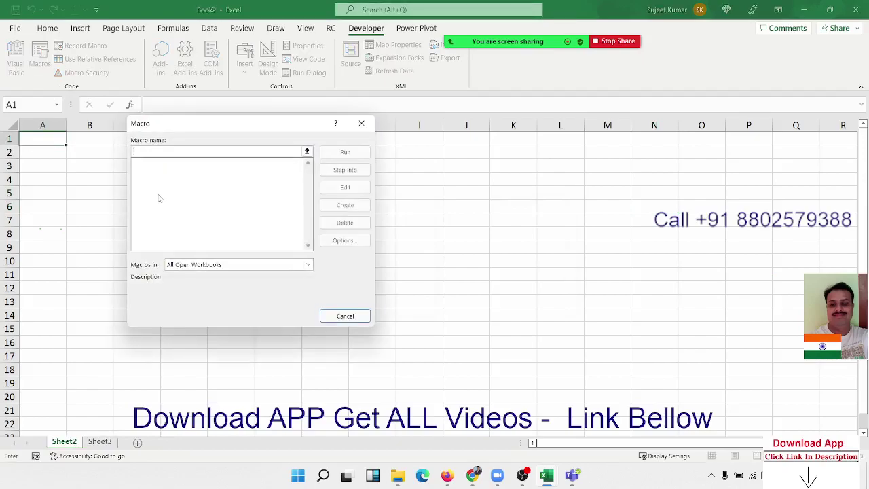
key("Escape")
key("alt+F11")
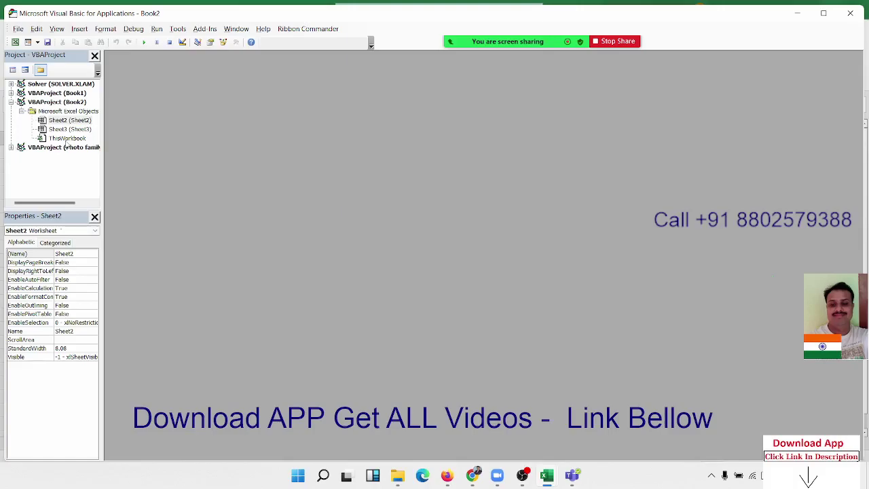
Insert a new module into Book2 and rename it from Module1 to Pr_1.
double_click(67, 139)
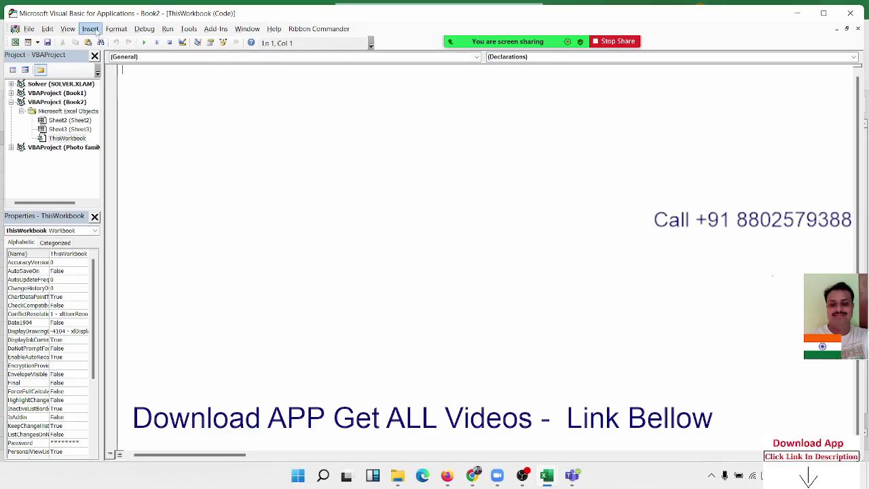
left_click(97, 31)
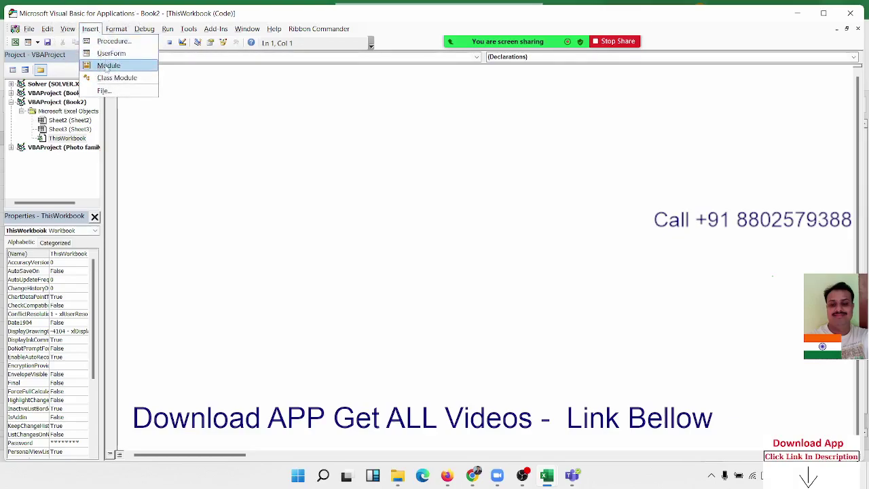
left_click(107, 65)
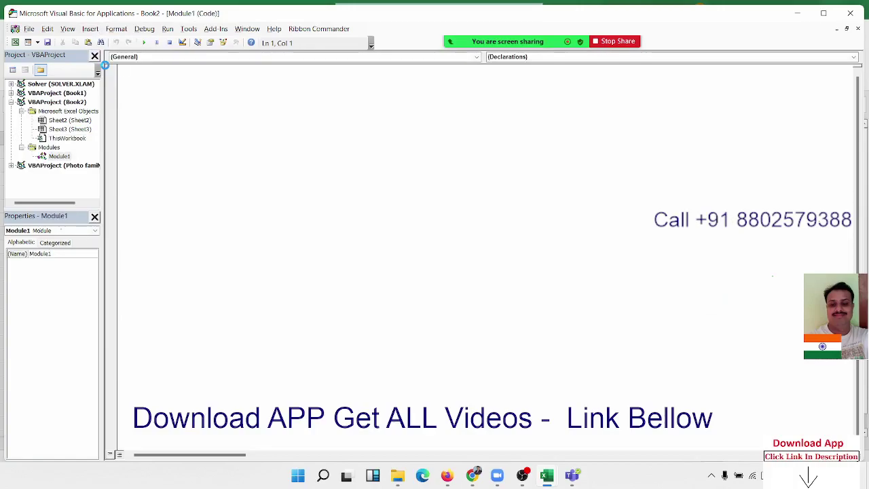
left_click(67, 158)
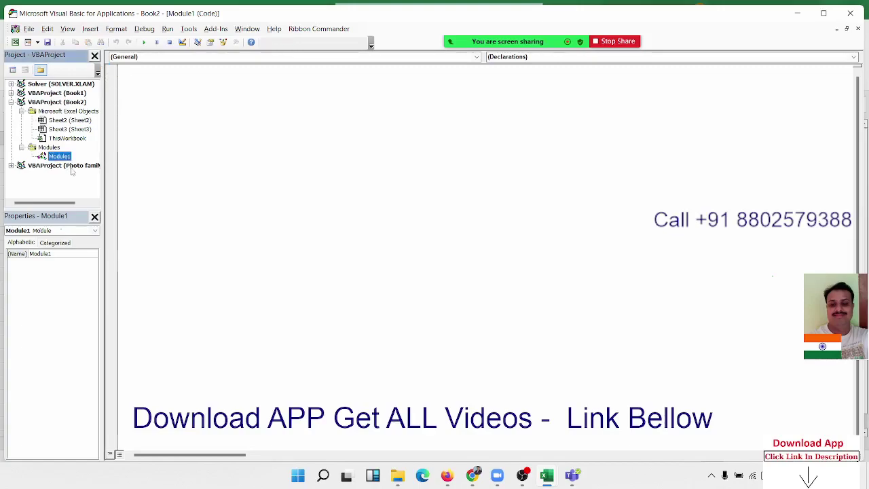
left_click(39, 255)
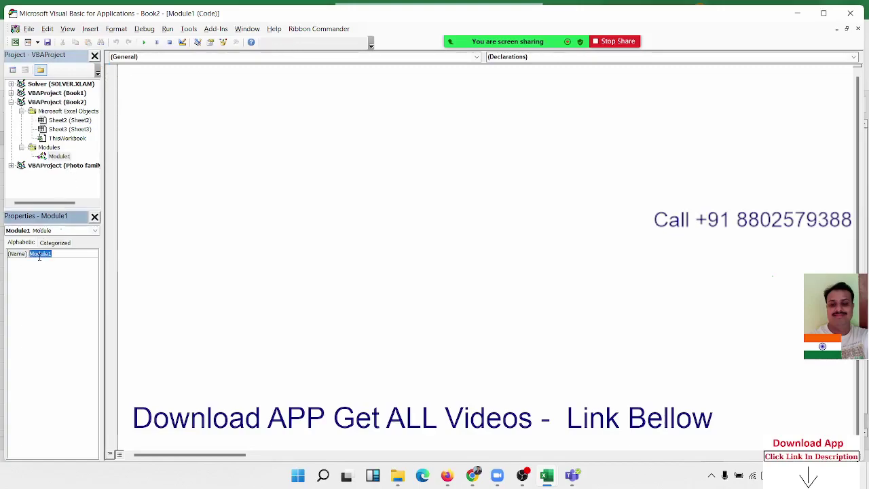
type("P")
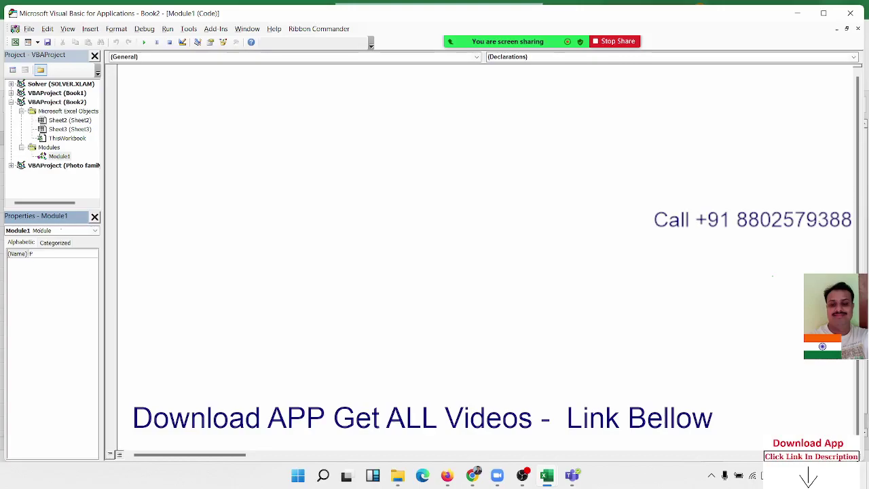
type("r_1")
key("Return")
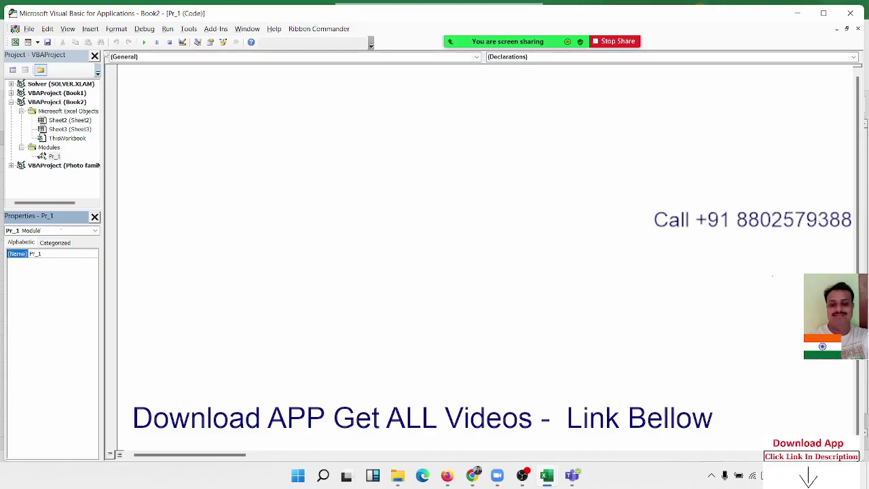
Write an empty Sub test() … End Sub procedure in module Pr_1.
left_click(133, 69)
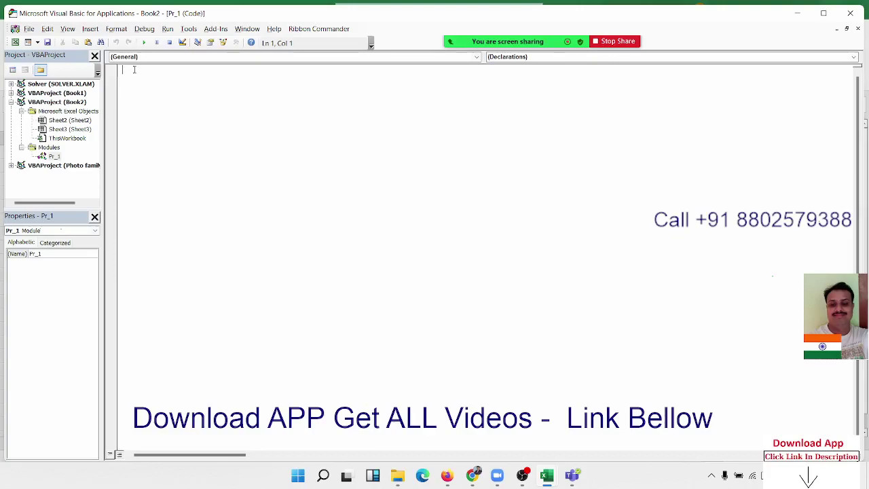
type("sub")
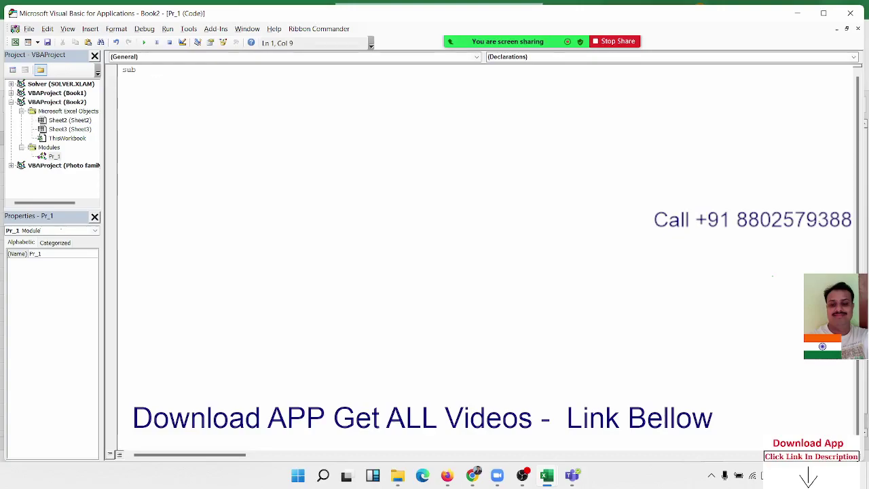
key("BackSpace")
key("BackSpace")
key("BackSpace")
type("test")
type("()")
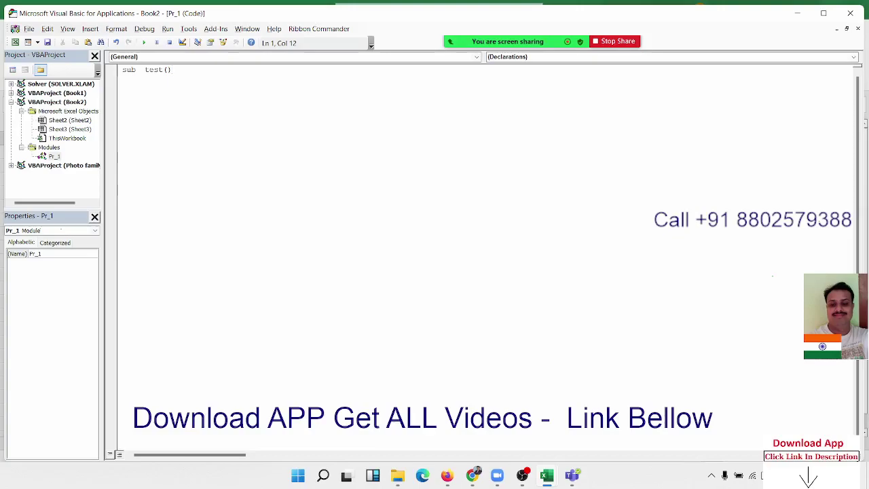
key("Return")
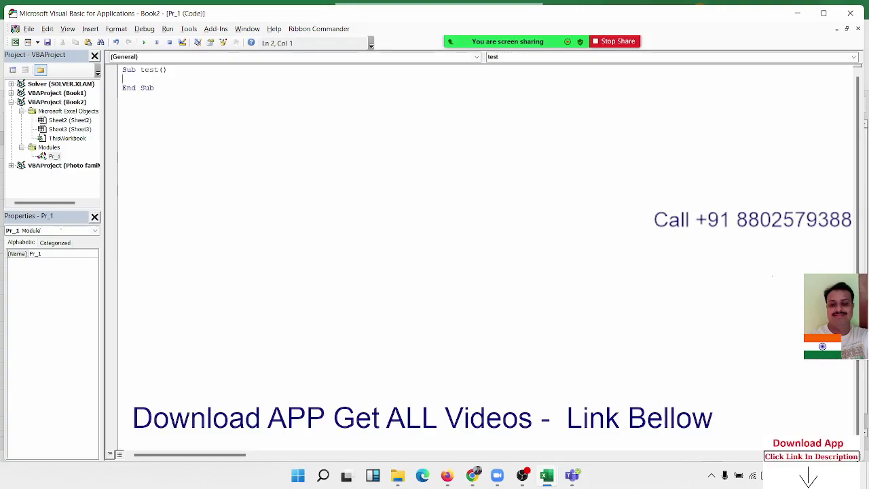
left_click_drag(168, 91, 124, 79)
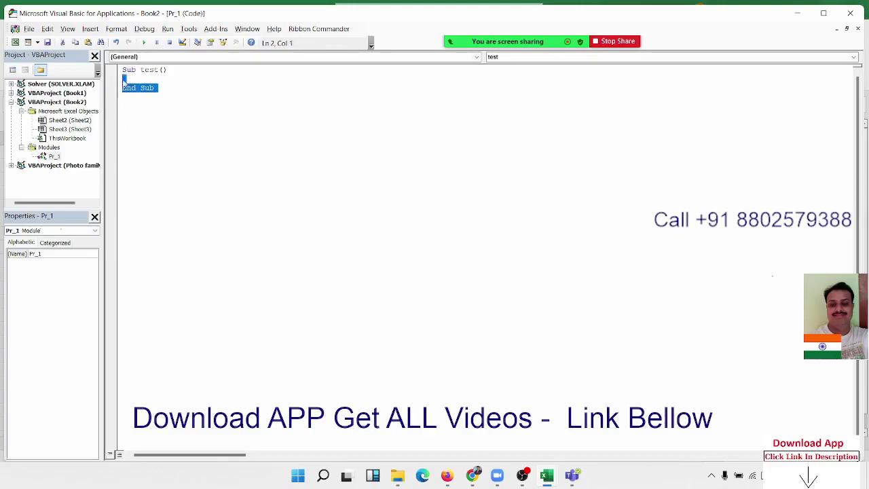
left_click(124, 79)
Run the empty test macro from Excel's macro list, then return to the VBA editor.
key("alt+F11")
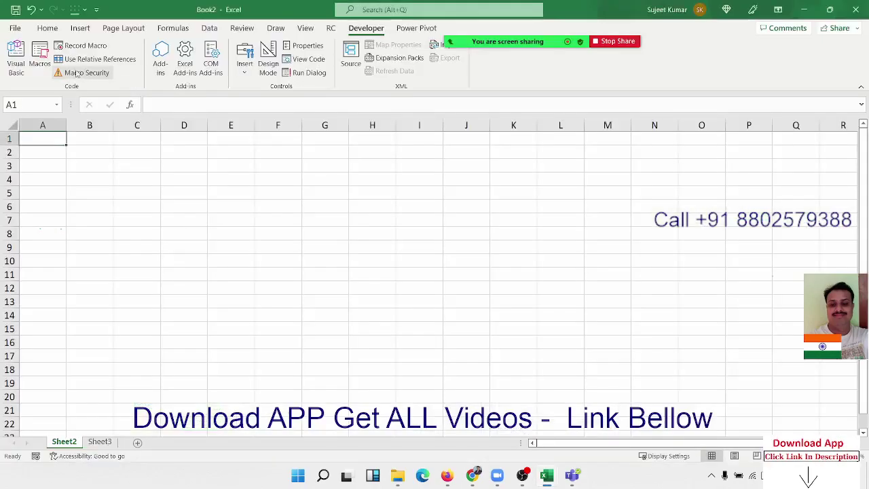
left_click(39, 60)
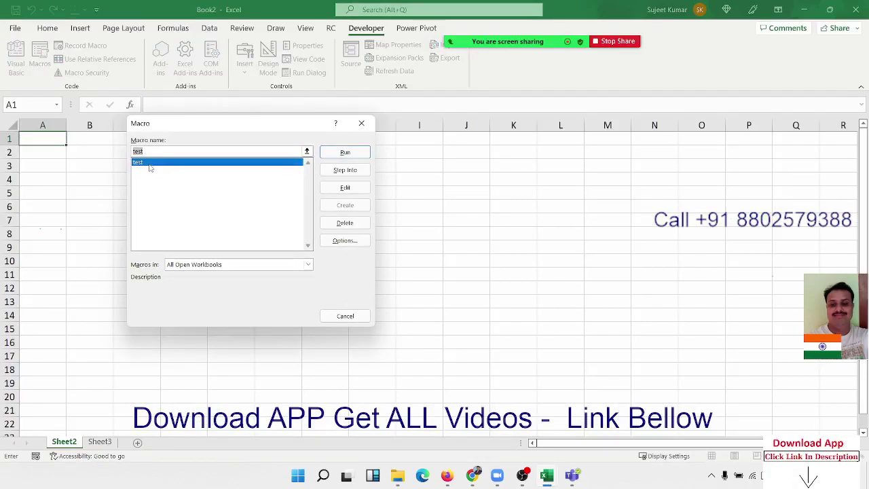
left_click(365, 154)
left_click(364, 150)
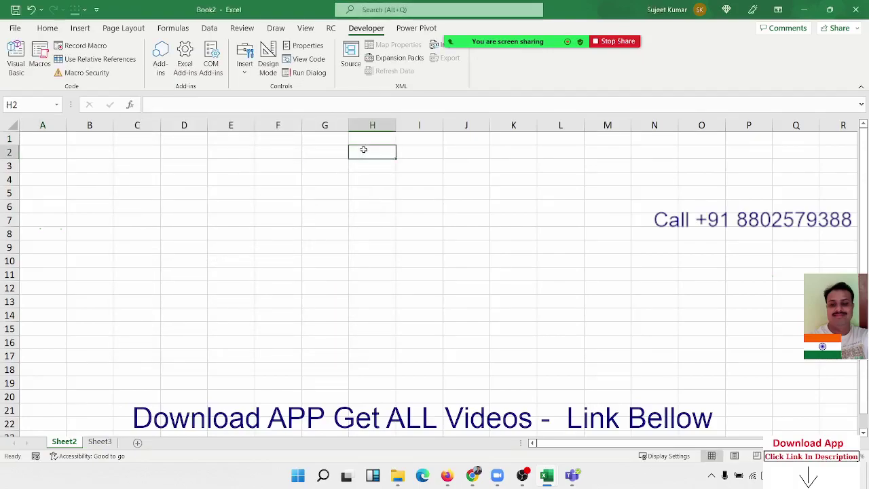
key("alt+F11")
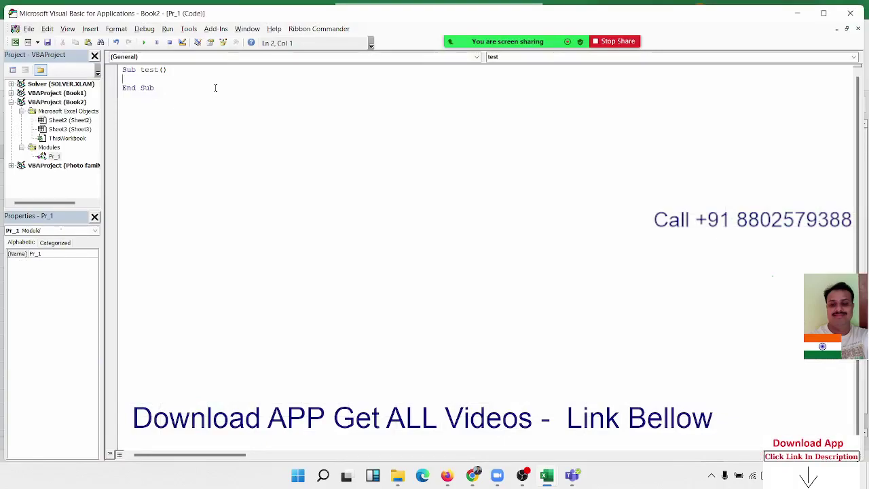
Add blank lines inside the body of the test procedure.
key("Up")
key("shift+End")
key("Home")
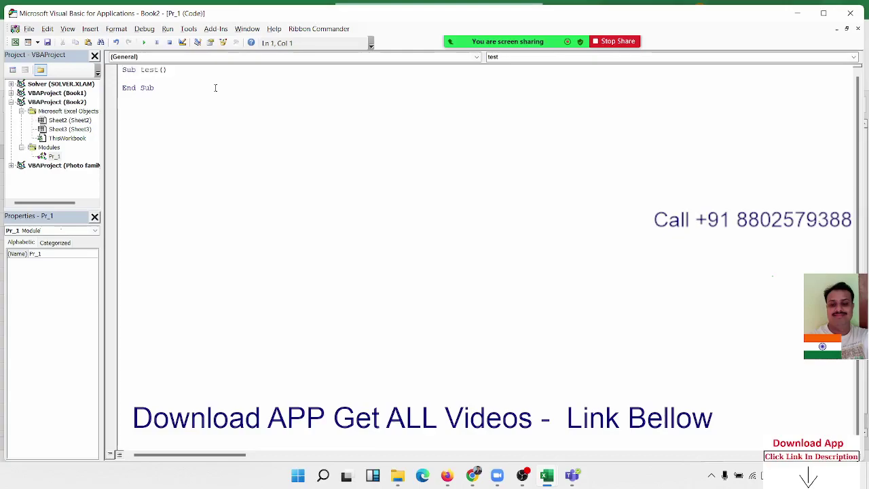
key("shift+End")
key("Down")
key("Down")
key("shift+End")
key("Up")
key("Up")
key("Down")
key("Return")
key("Return")
key("Return")
key("Up")
key("Up")
key("Up")
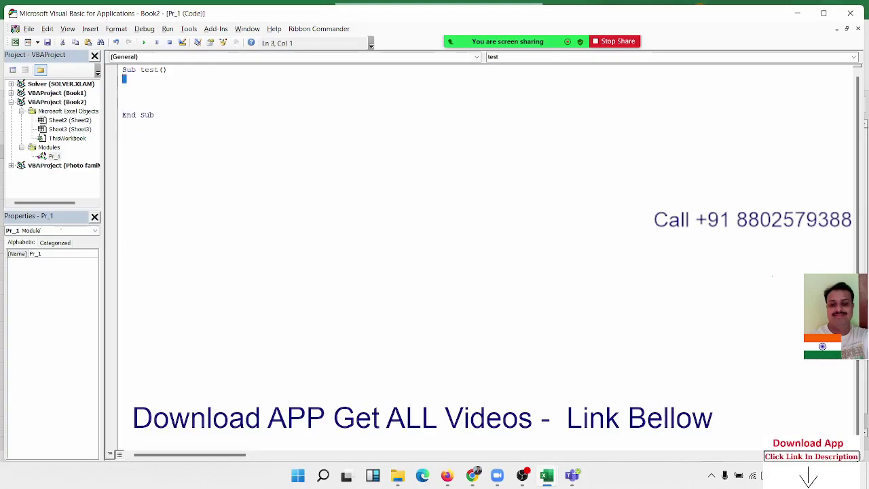
key("shift+Down")
key("shift+Down")
key("shift+Down")
key("Up")
key("Up")
key("Up")
Append 'today' to the procedure name, making it testtoday.
key("Right")
key("Right")
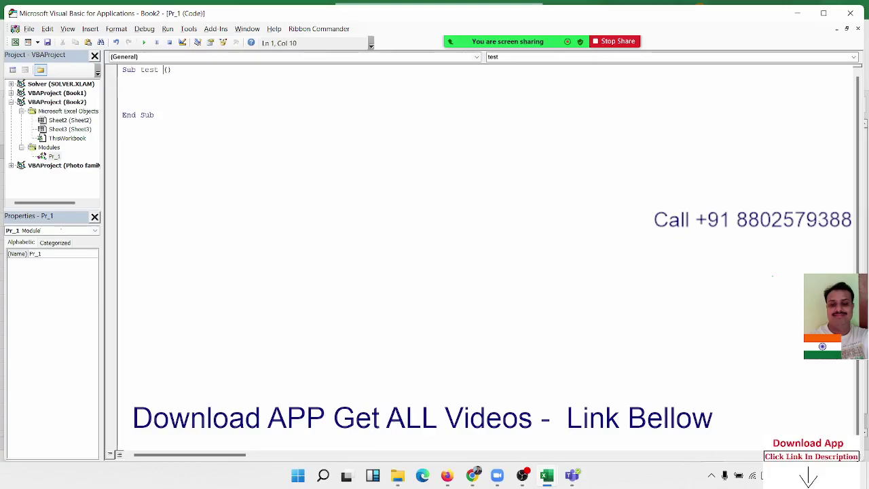
type("to")
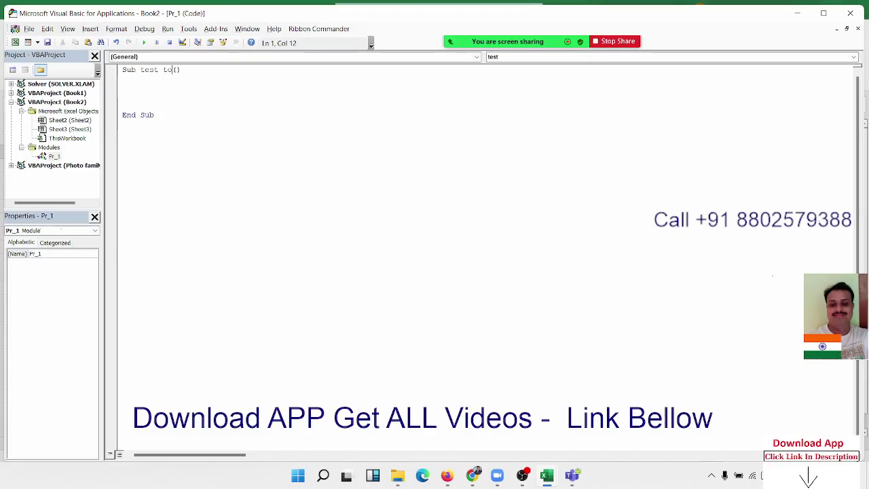
type("day")
left_click(173, 70)
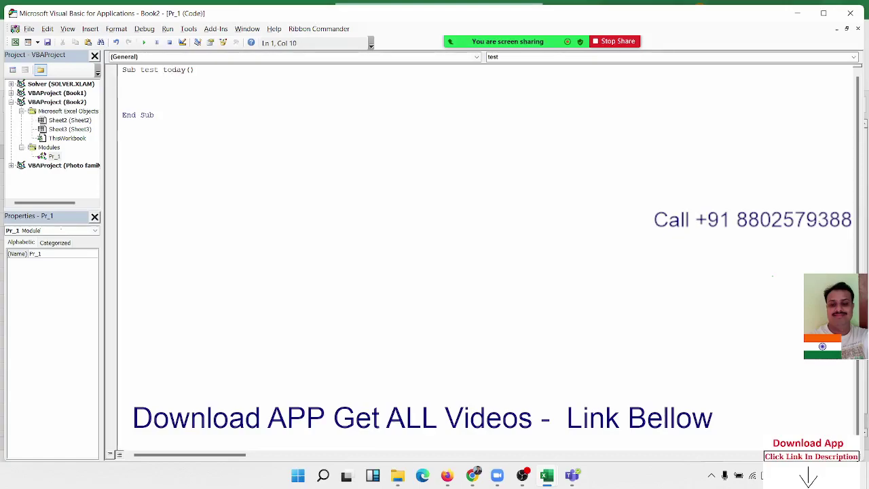
key("BackSpace")
left_click(123, 79)
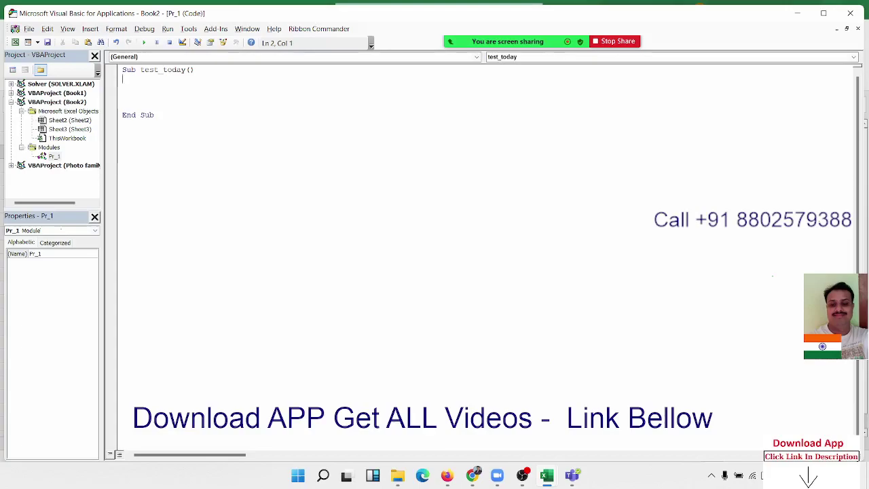
key("Down")
key("Down")
key("Up")
key("Up")
Replace the procedure name with raj1.
left_click(163, 69)
key("shift+Left")
key("shift+Left")
key("shift+Left")
key("shift+Left")
key("shift+Left")
key("shift+Left")
key("shift+Left")
key("shift+Left")
key("shift+Left")
key("shift+Left")
key("shift+Left")
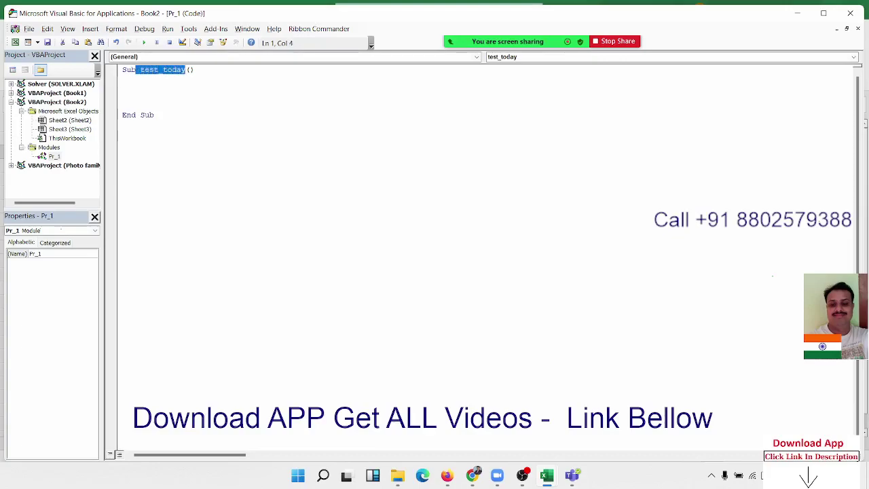
key("shift+Right")
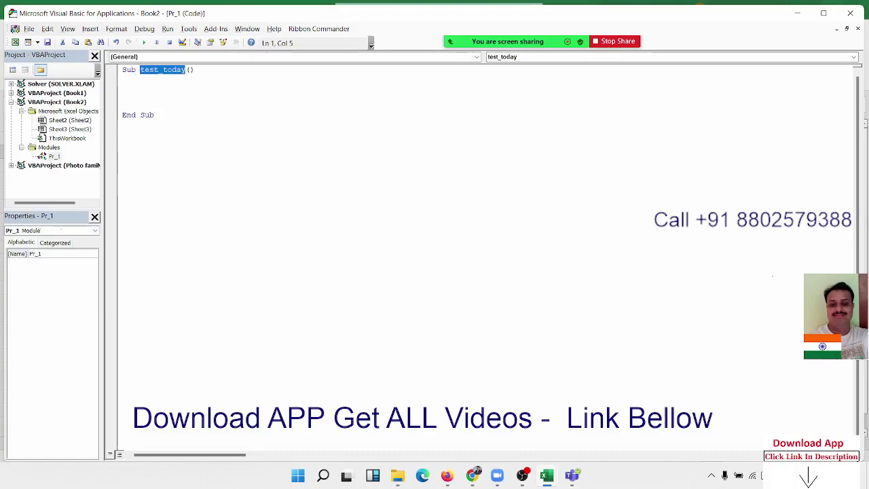
type("raj")
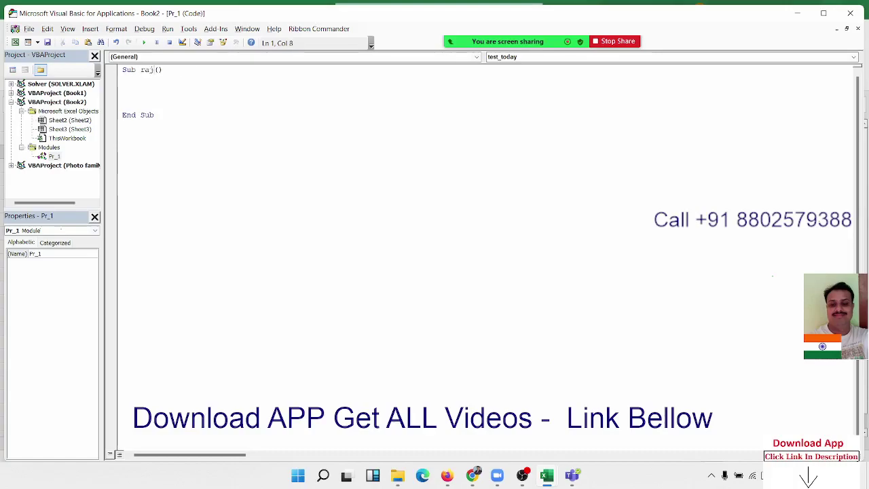
type("1")
Check Excel's macro list for raj1 without running it, browse the sheet, and return to the code.
key("alt+F11")
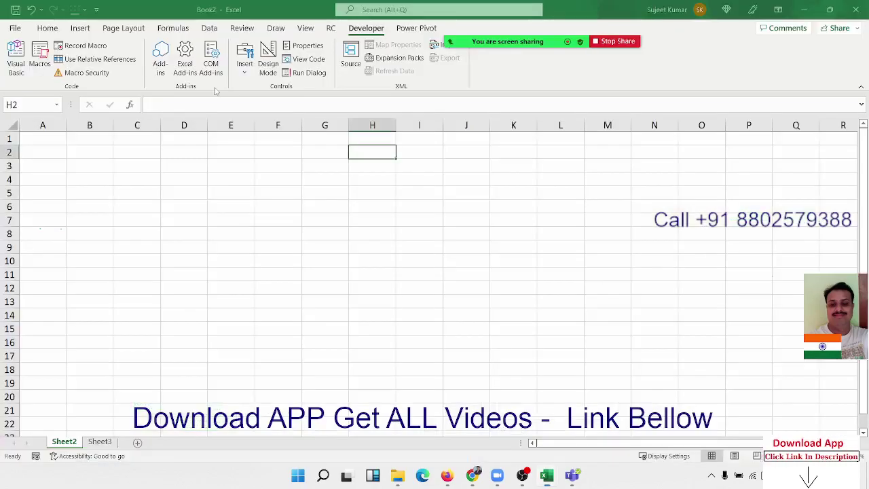
left_click(60, 178)
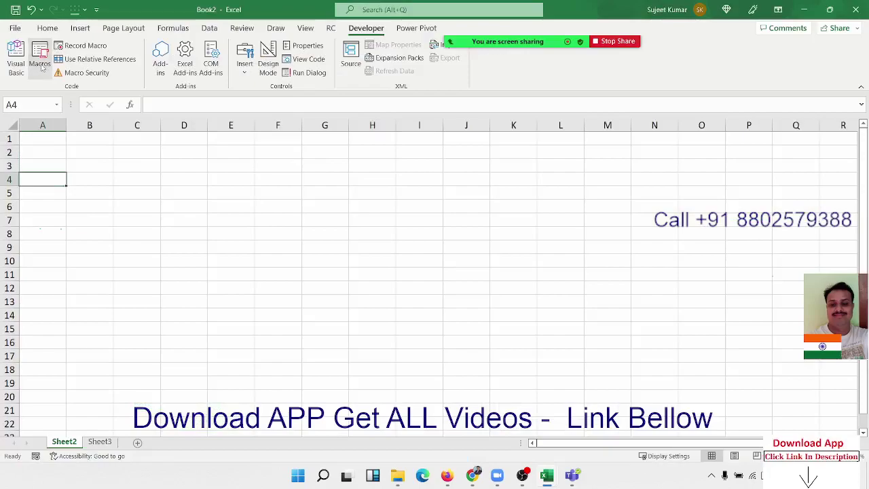
left_click(39, 58)
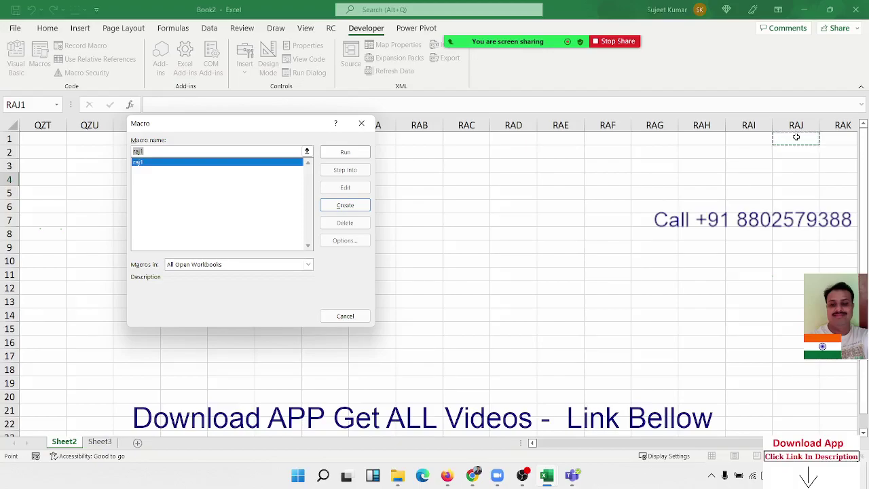
key("Escape")
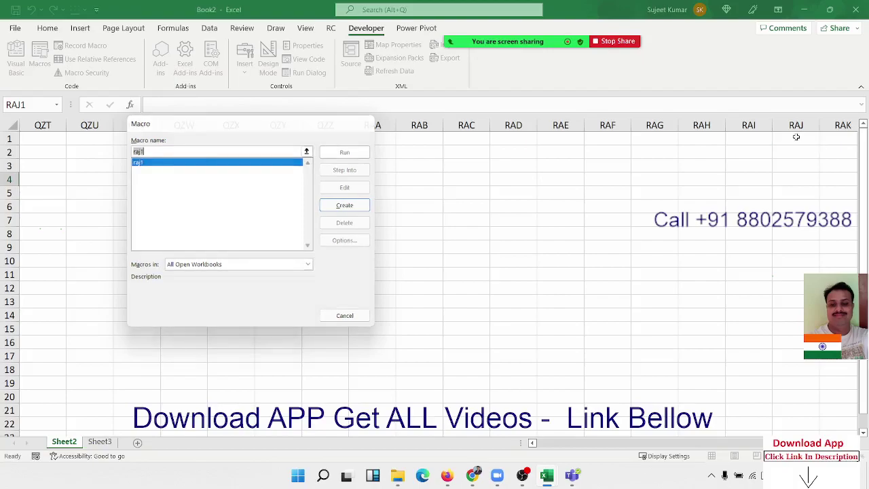
key("ctrl+Right")
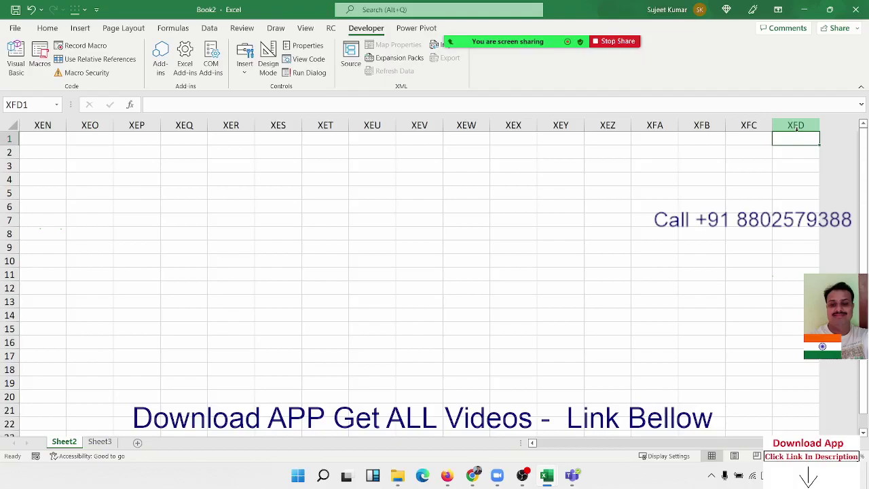
key("ctrl+Down")
key("ctrl+Home")
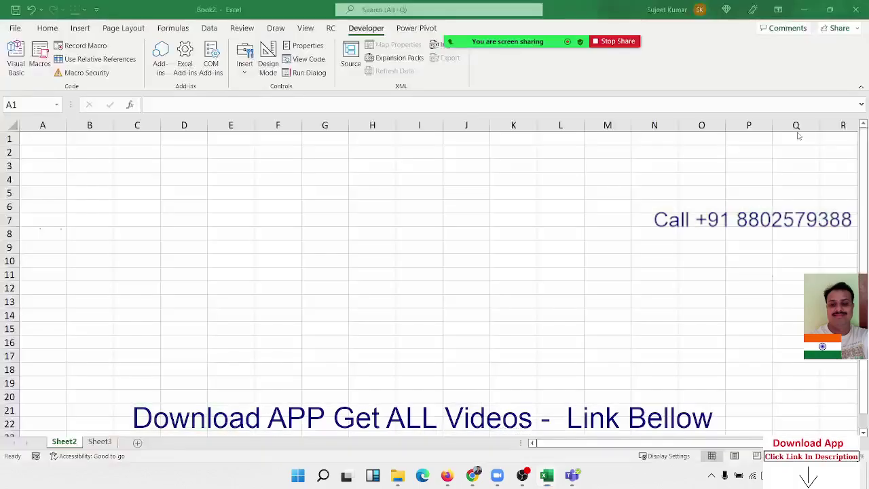
key("alt+F11")
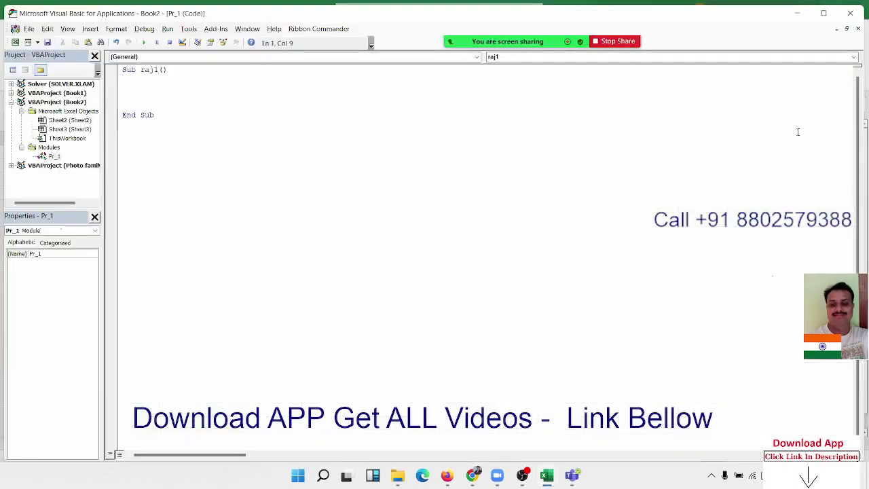
Rename the procedure from raj1 to raj_1.
key("Left")
type("_")
key("Down")
left_click(442, 20)
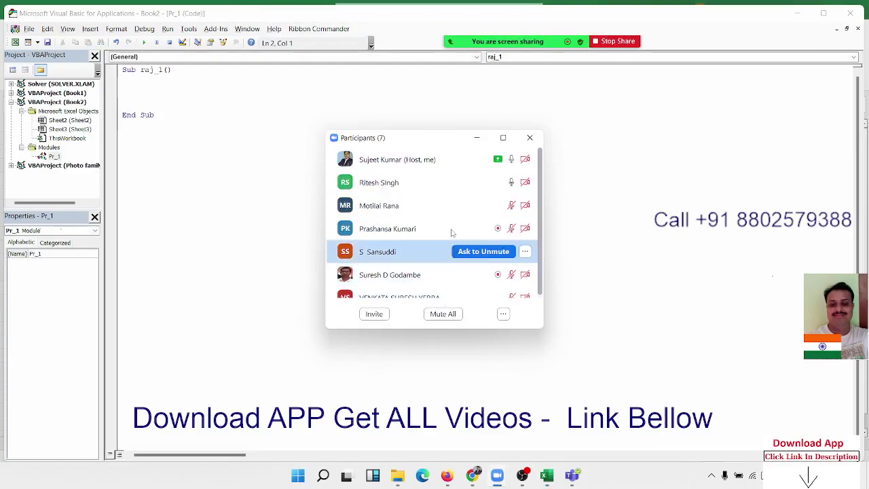
left_click(530, 137)
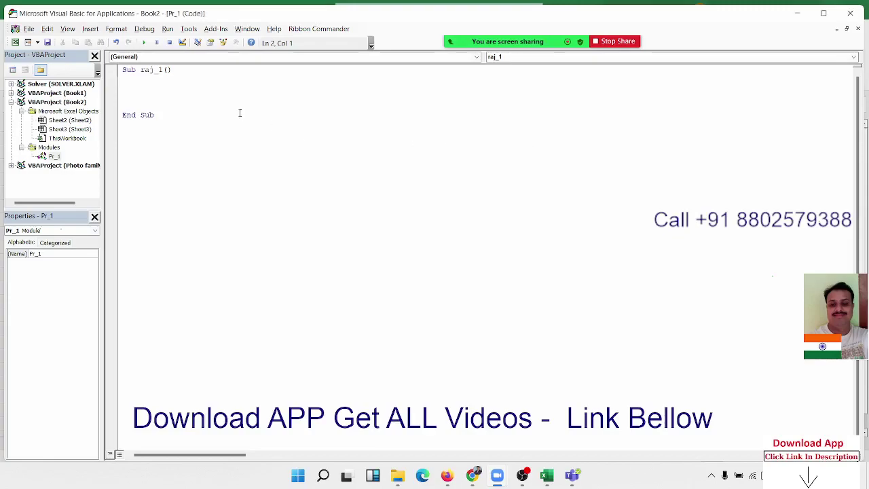
Type Application, Workbooks, Sheets and Range on separate lines inside Sub raj_1.
left_click(189, 89)
key("Return")
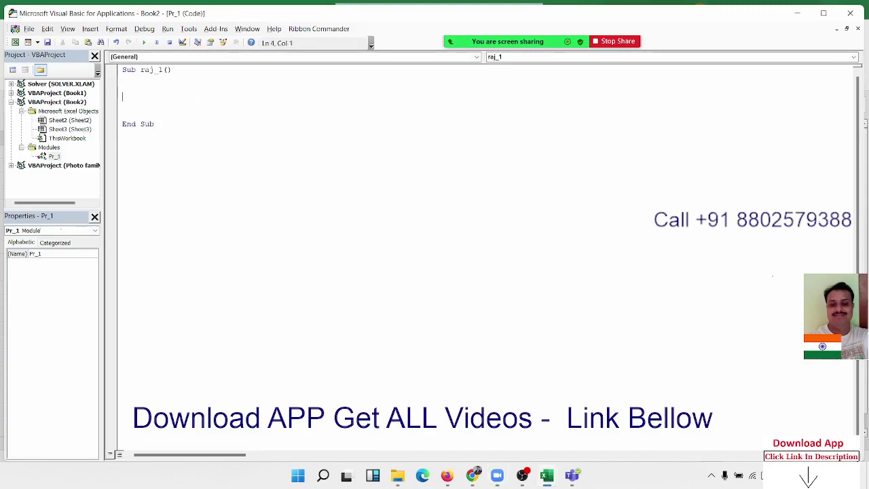
key("Up")
key("Up")
key("Down")
type("applica")
type("tion")
key("Return")
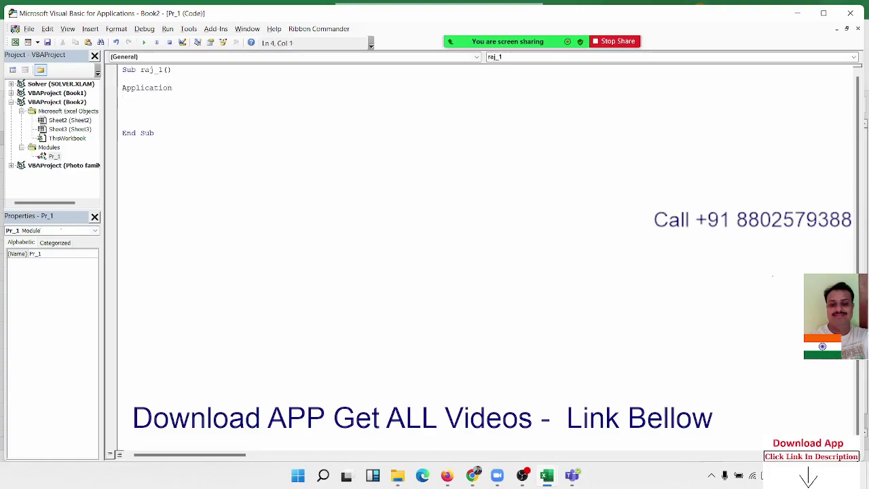
type("workboo")
type("k")
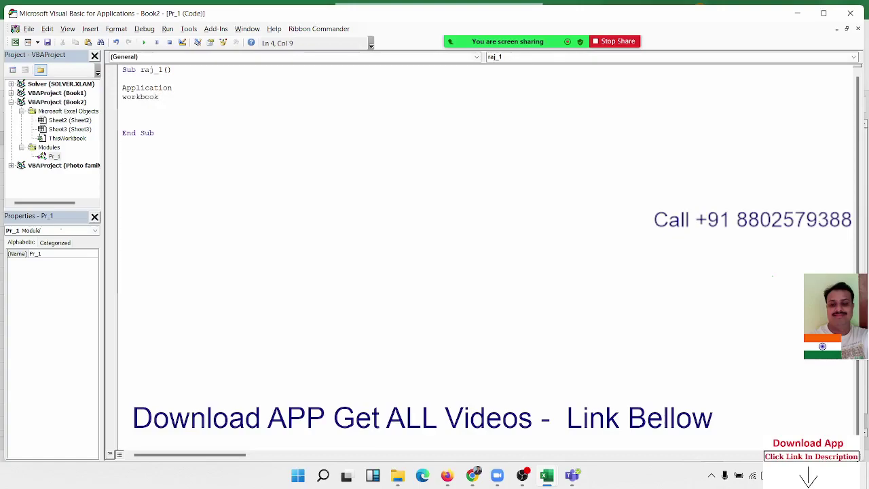
type("s")
key("Return")
type("sheet")
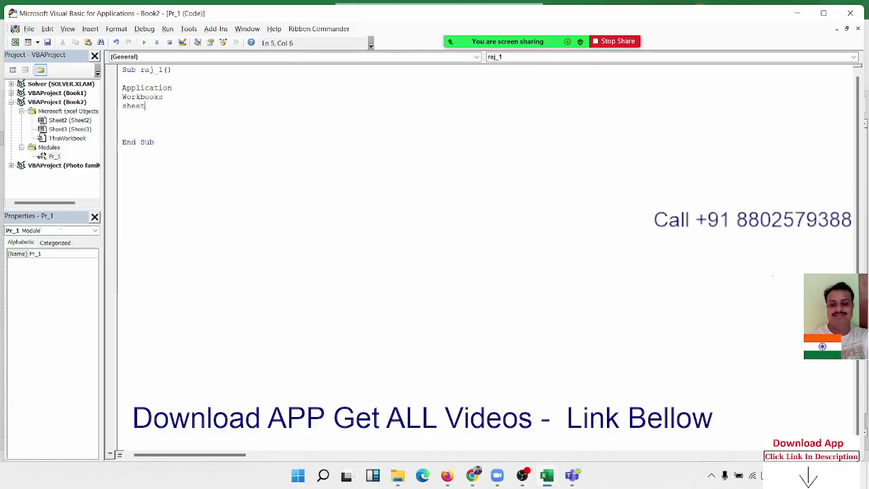
type("s")
key("Return")
type("ran")
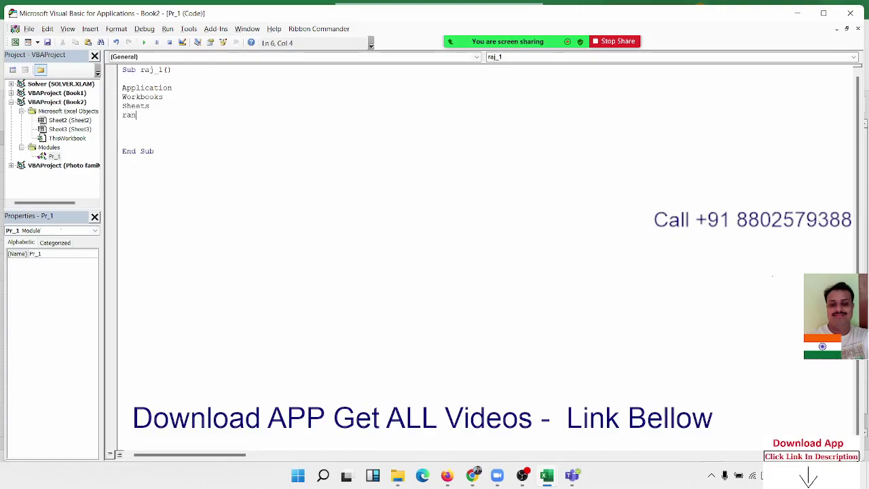
type("ge")
key("Return")
left_click_drag(122, 87, 123, 124)
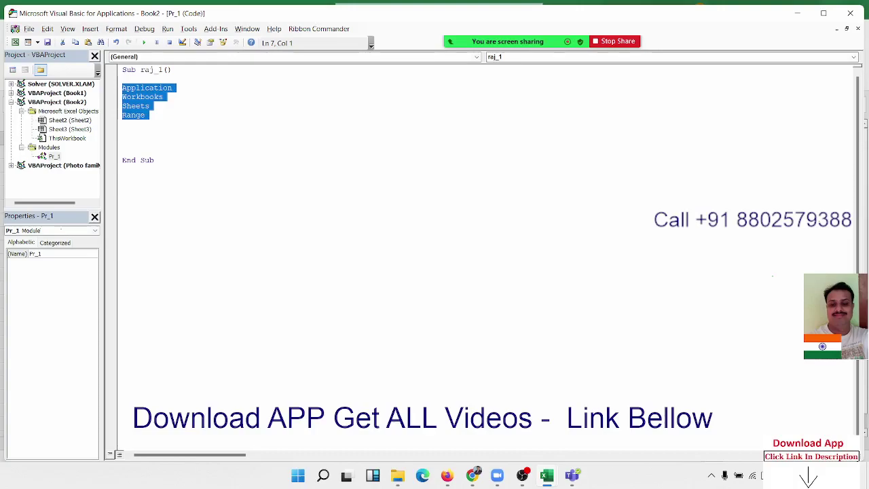
left_click_drag(123, 87, 122, 97)
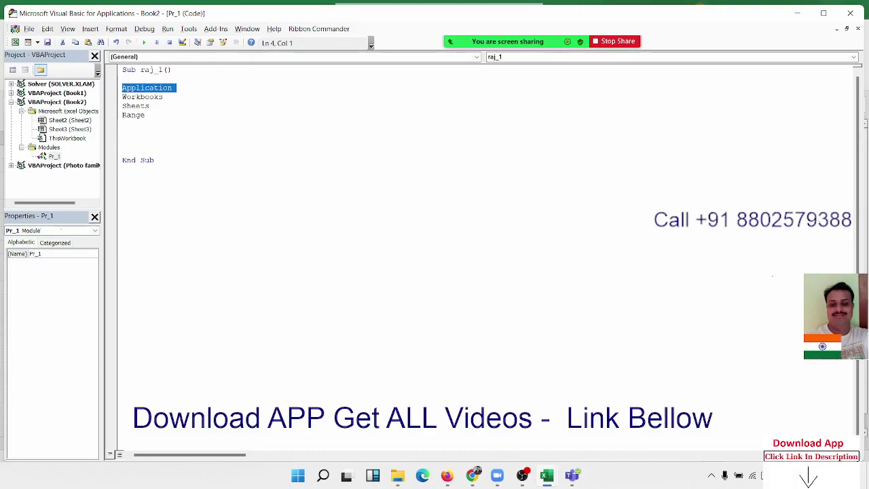
left_click_drag(122, 96, 167, 97)
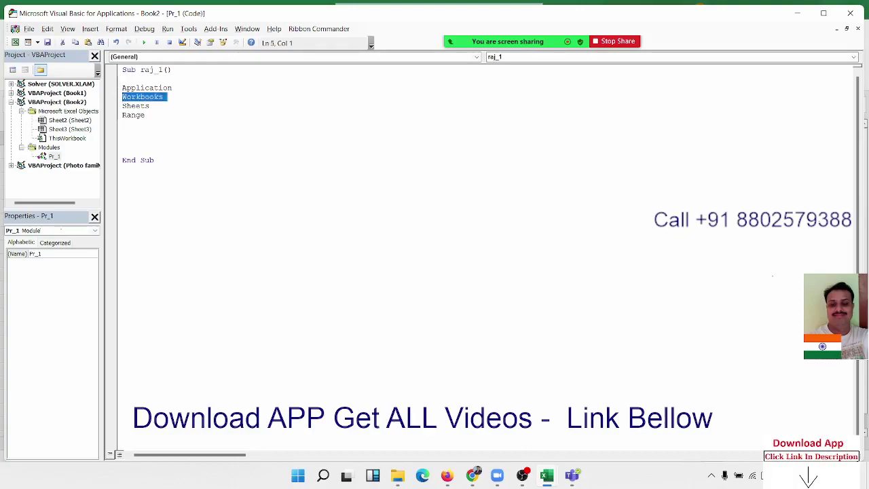
left_click(123, 106)
key("shift+Down")
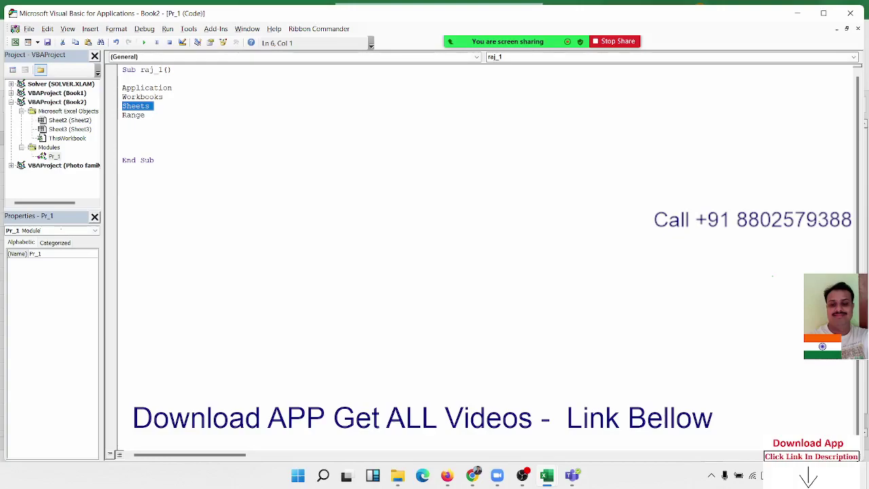
double_click(134, 115)
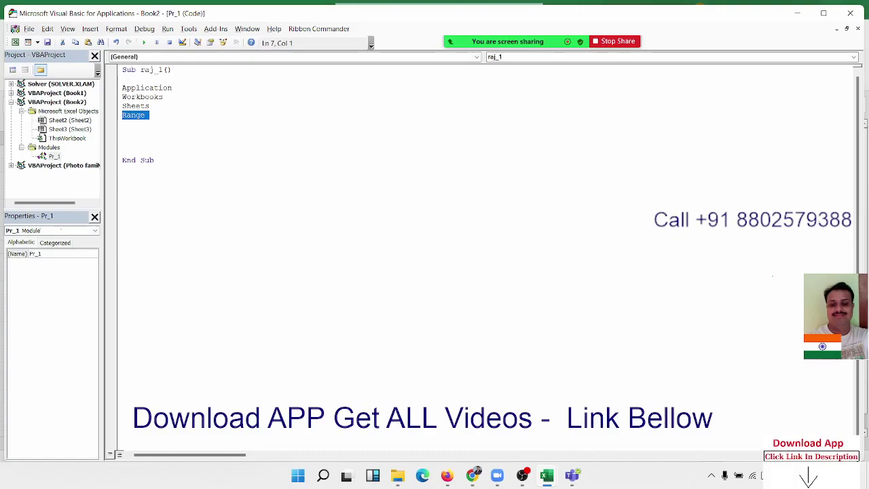
key("Down")
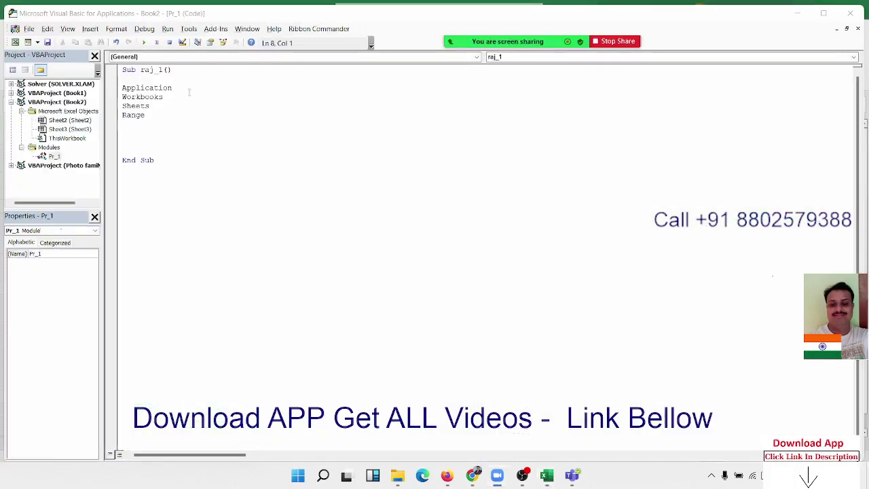
left_click(153, 141)
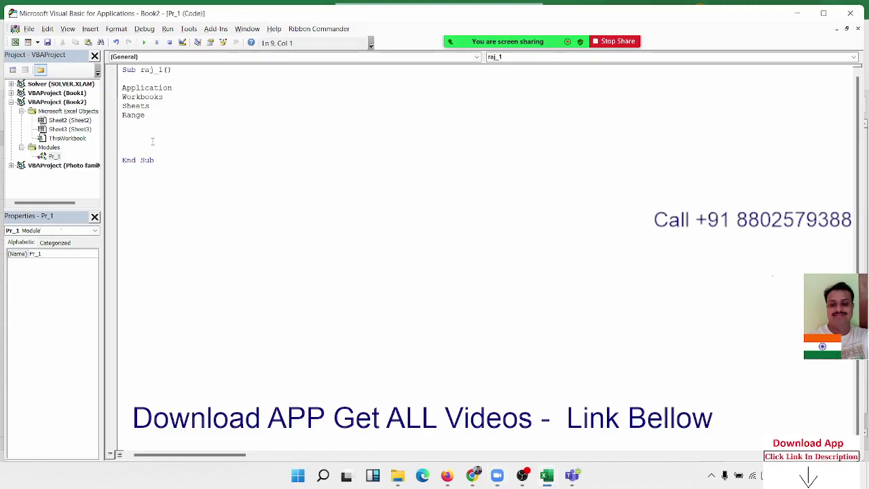
Add Workbooks.Add and Workbooks("Book1.xlsx").SaveAs "E:\2021\123.xlsx" lines to raj_1.
key("Up")
type("workboo")
type("ks.")
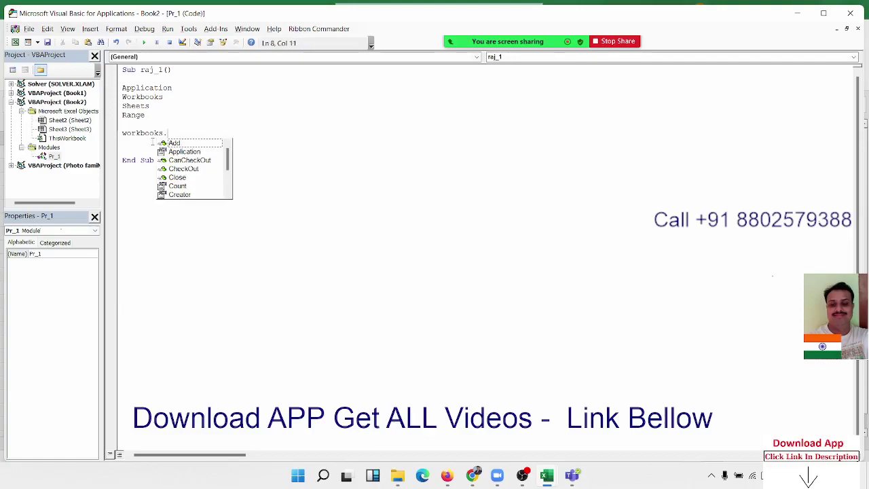
type("Add")
key("Return")
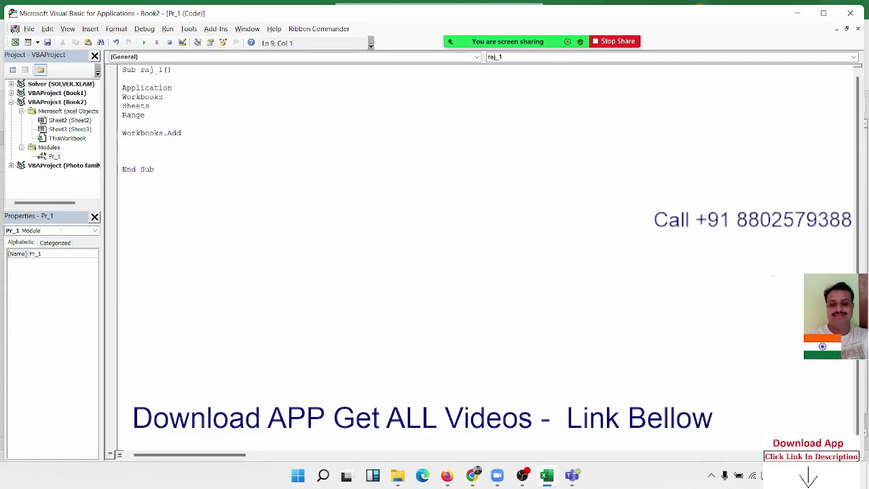
key("Return")
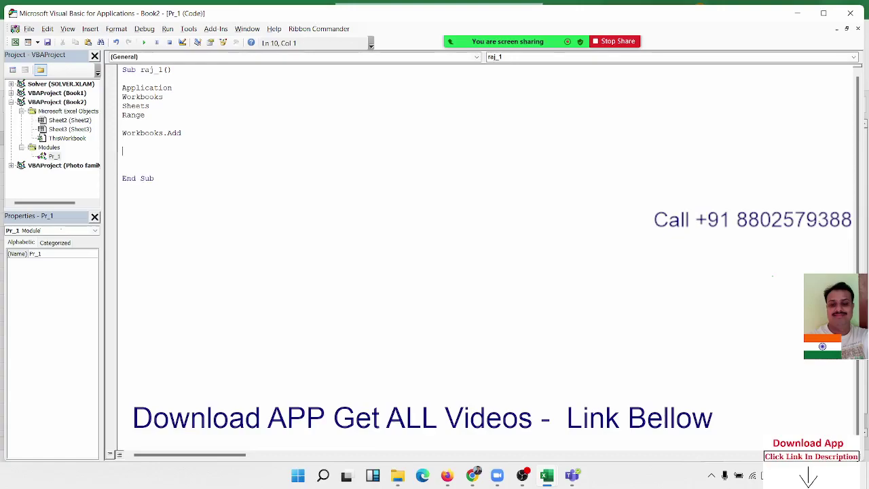
type("workb")
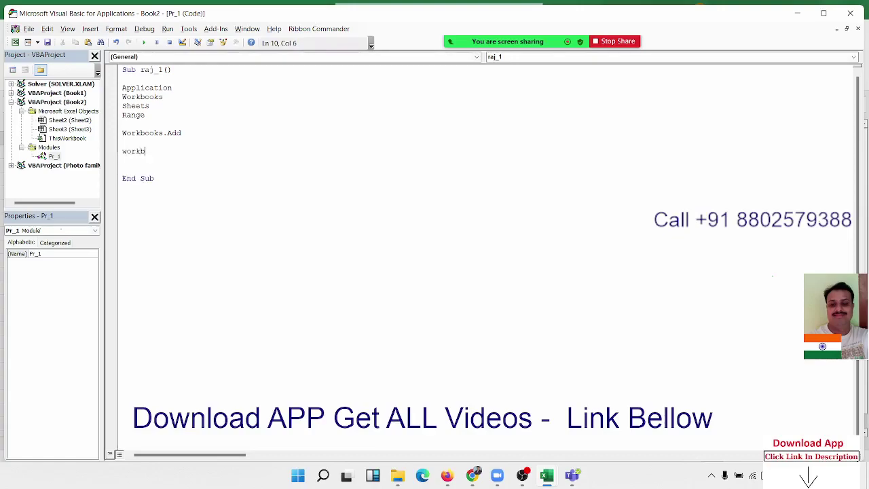
type("ooks(")
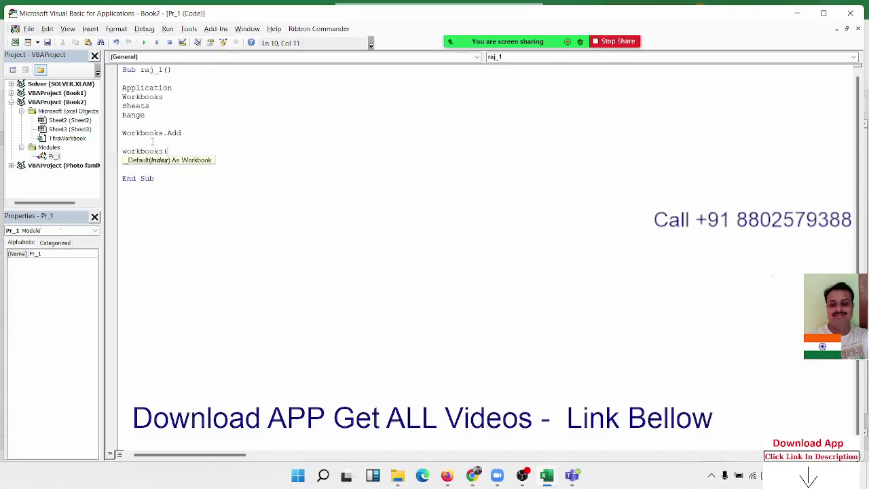
type("\"Book")
type("1.xlsx")
type("\").")
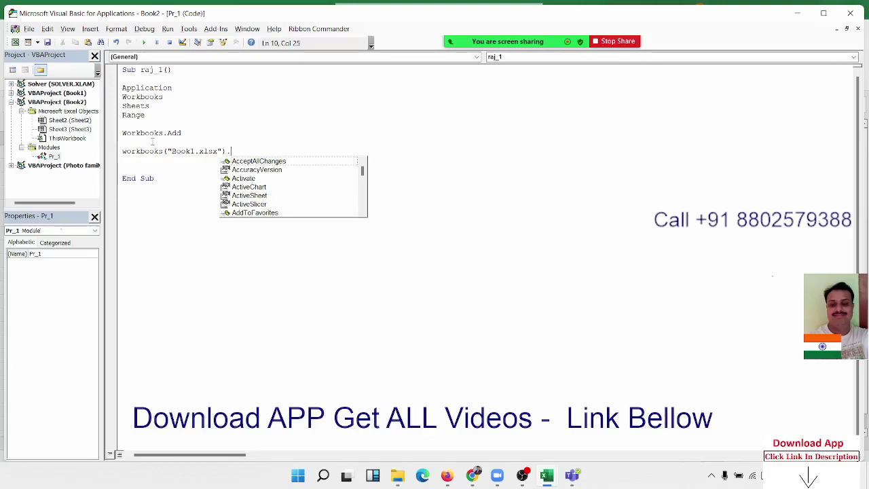
type("SaveAs ")
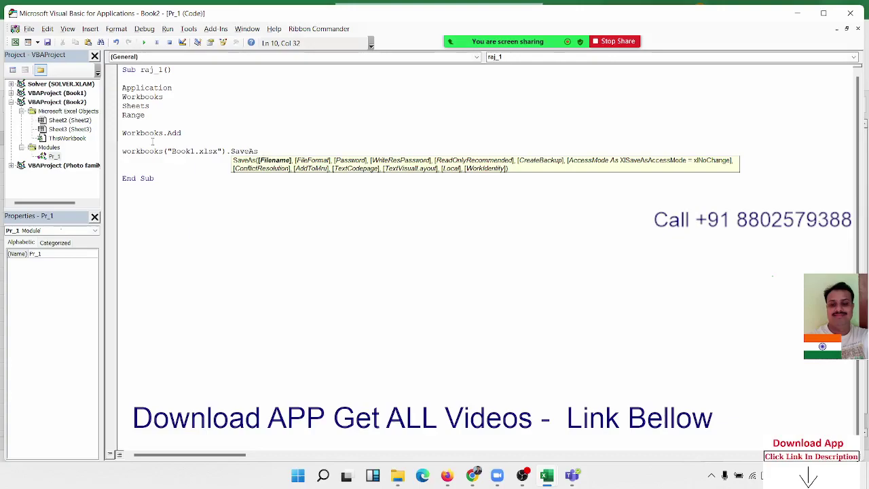
type("E:")
type("2021")
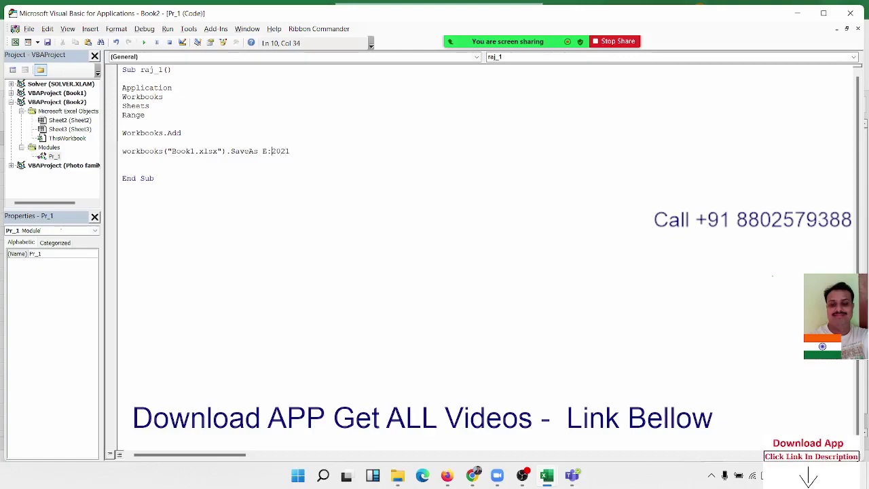
type("\"")
type("\\")
left_click(299, 151)
type("\\123.")
type("xlsx\"")
key("Return")
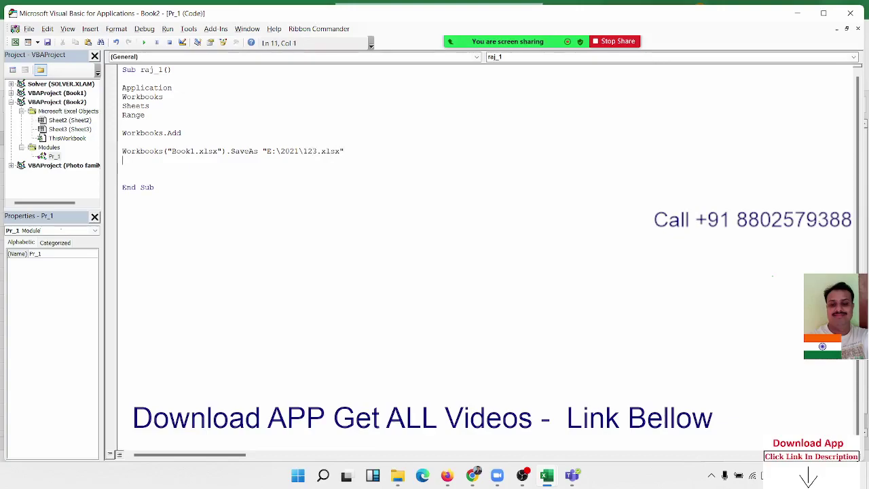
Highlight Workbooks, Book1.xlsx and SaveAs with its path to explain them, then minimize the editor.
double_click(142, 152)
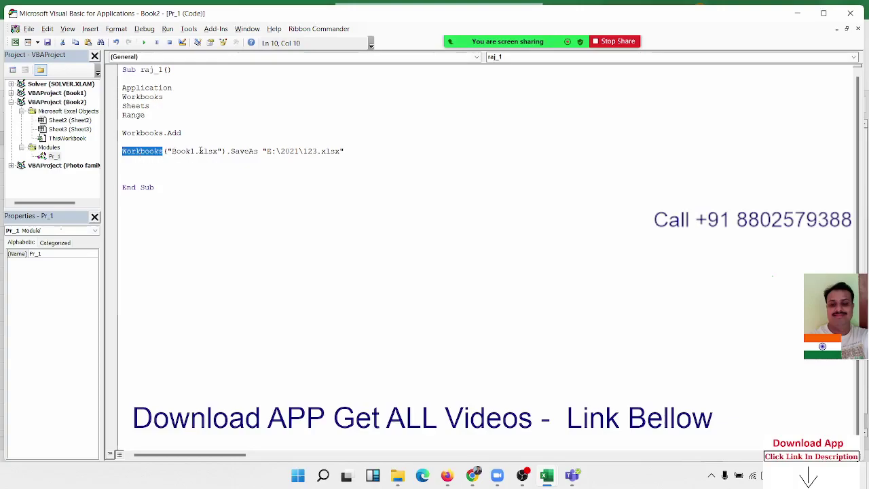
left_click(140, 152)
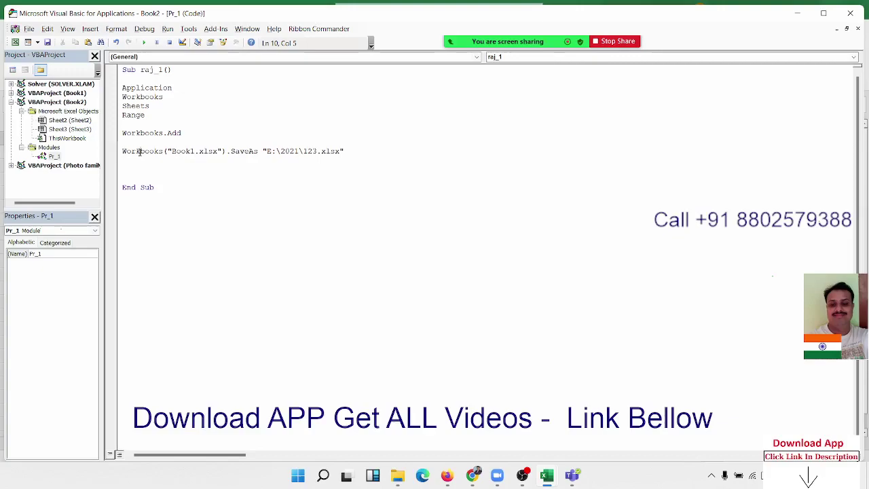
double_click(140, 152)
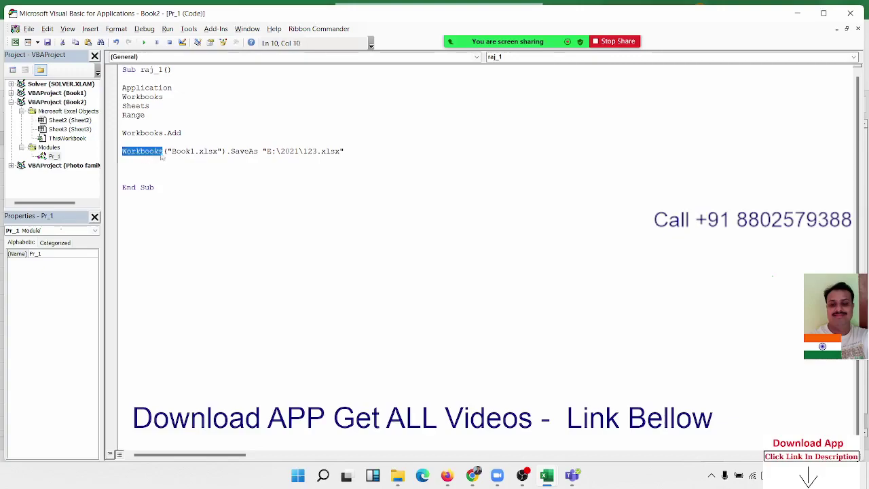
left_click_drag(168, 152, 218, 152)
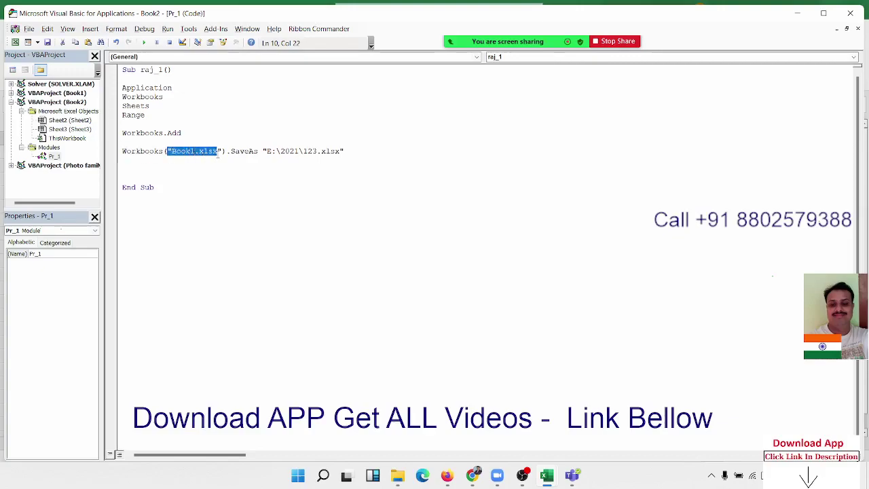
double_click(244, 152)
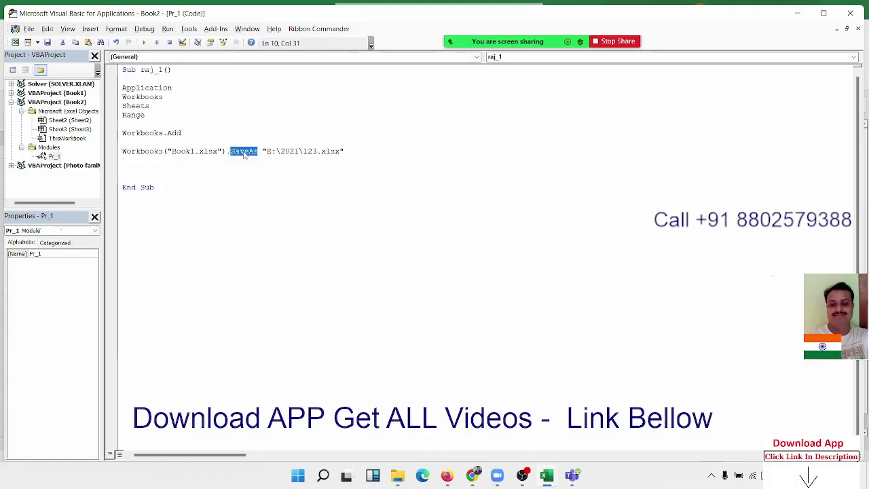
left_click(245, 152)
left_click_drag(226, 151, 122, 152)
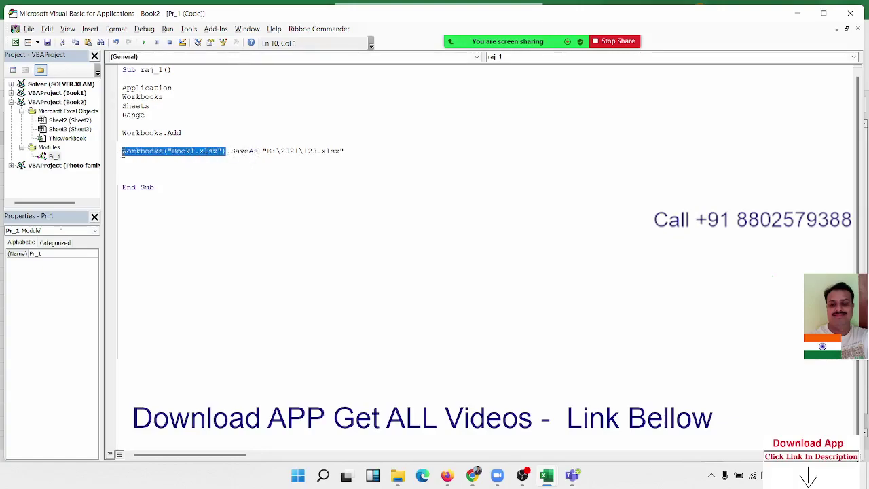
left_click_drag(231, 151, 383, 159)
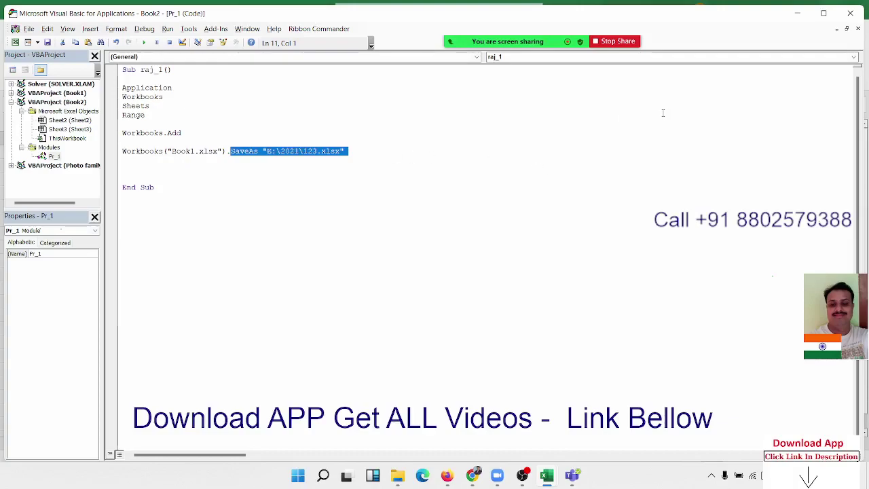
left_click(798, 14)
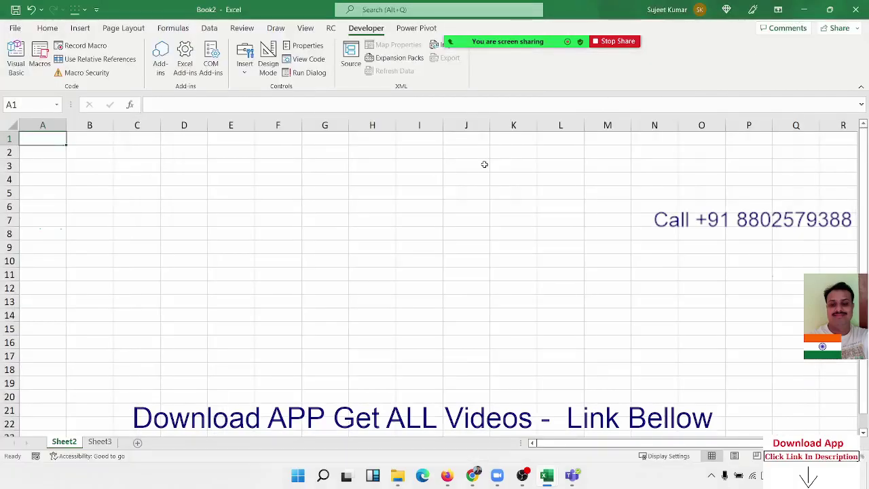
key("Down")
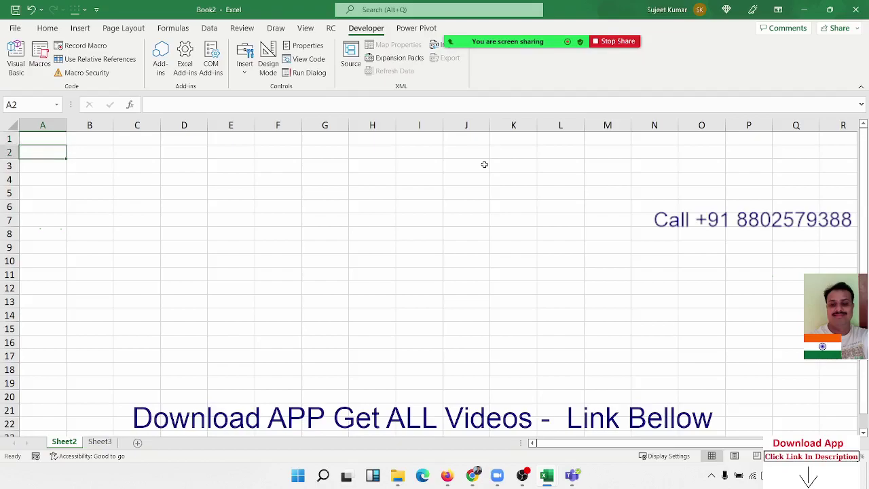
key("Up")
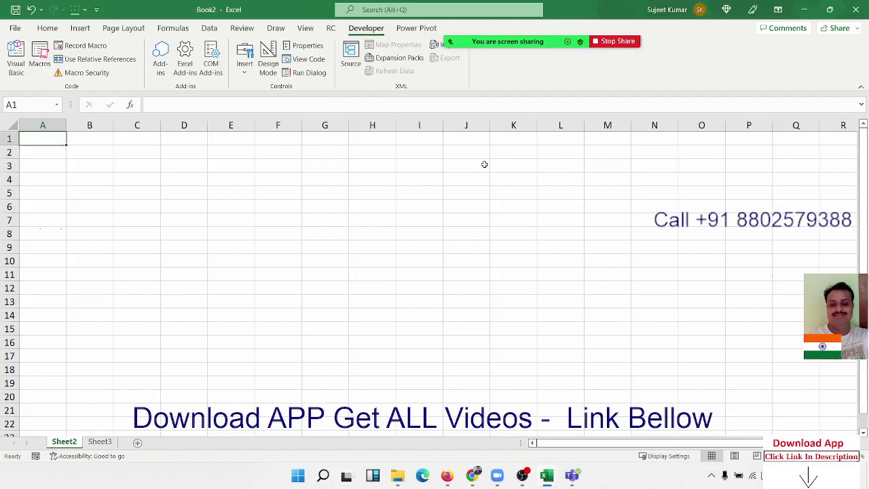
left_click(451, 27)
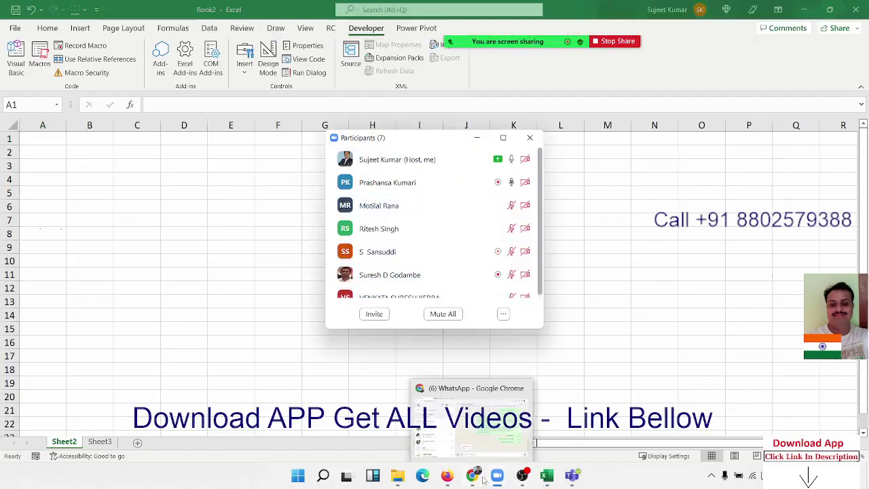
mouse_move(546, 475)
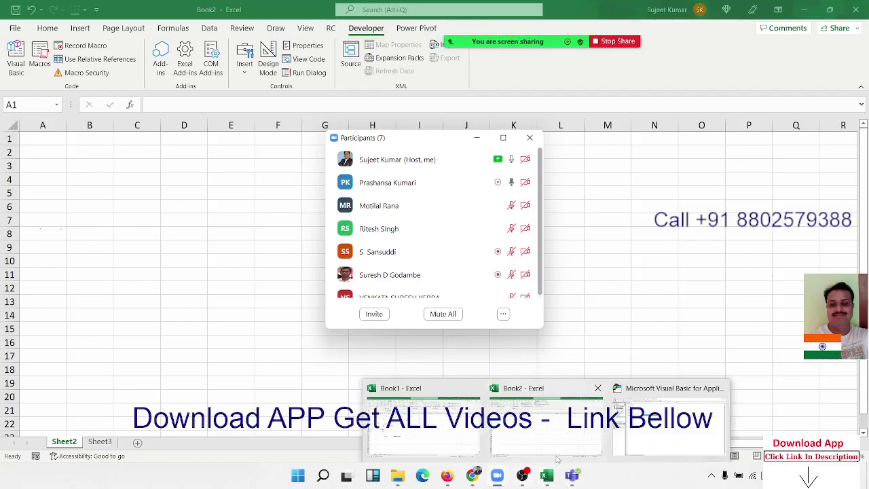
left_click(680, 408)
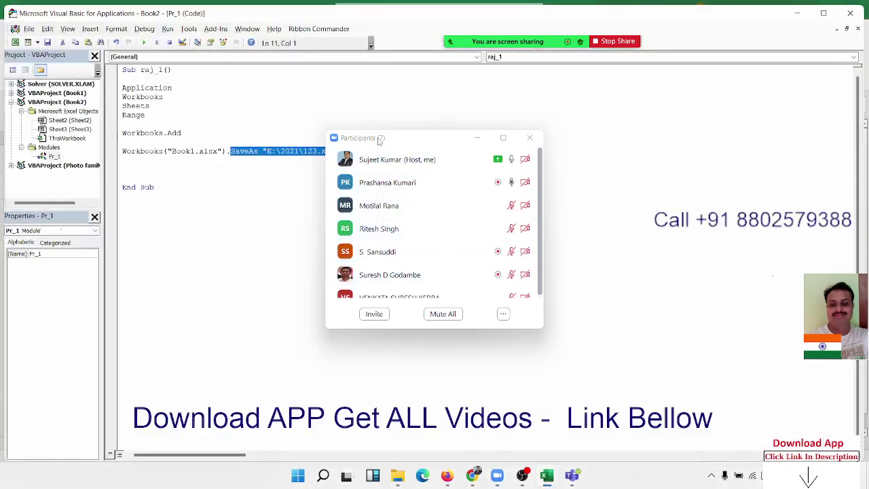
left_click_drag(380, 140, 480, 142)
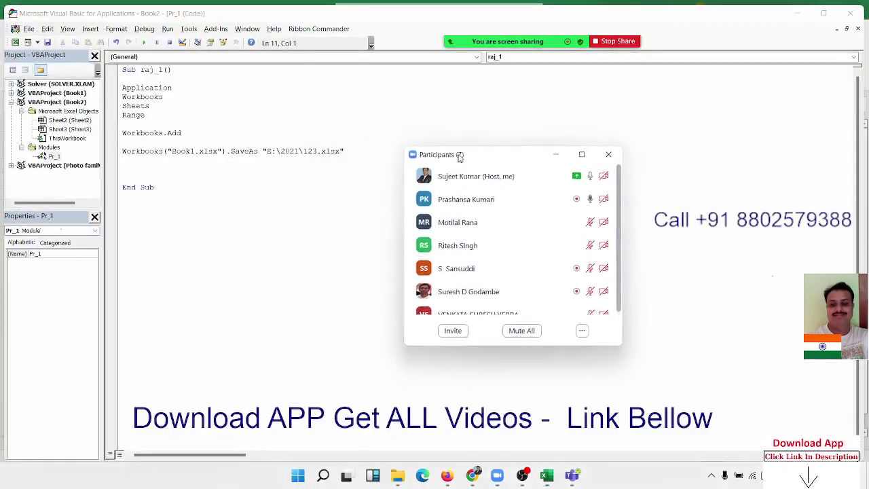
double_click(299, 151)
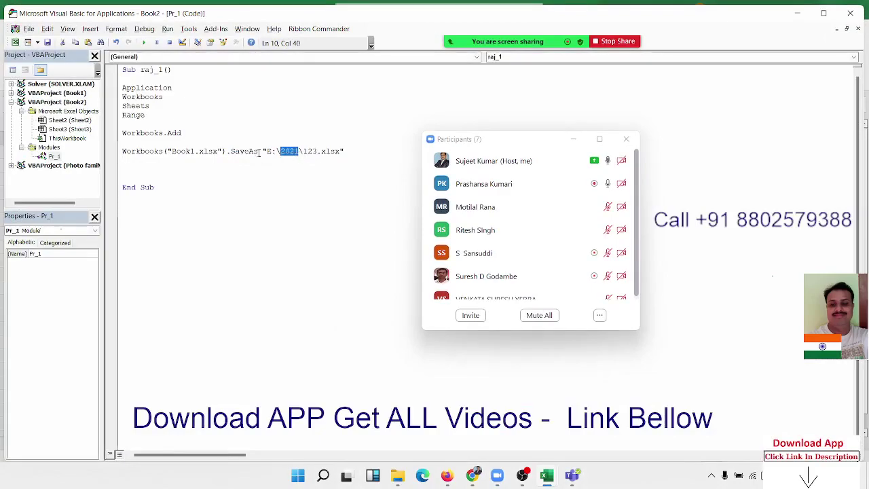
left_click_drag(258, 151, 276, 151)
left_click(627, 140)
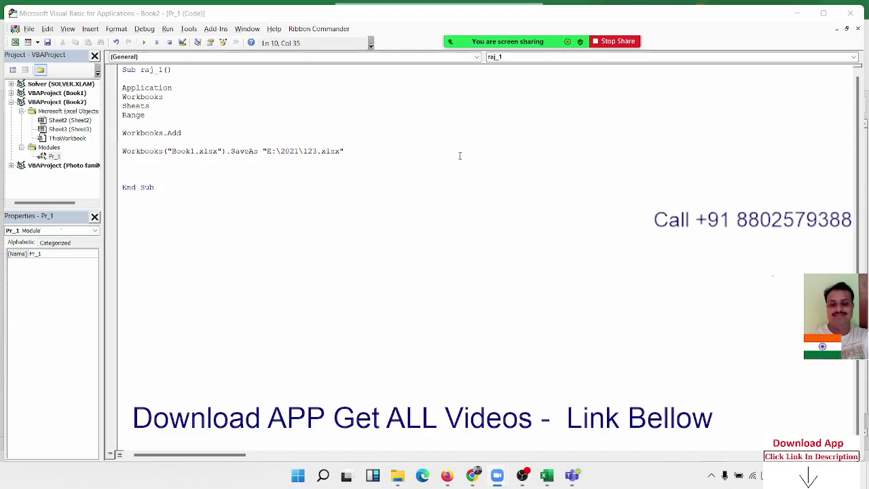
double_click(330, 152)
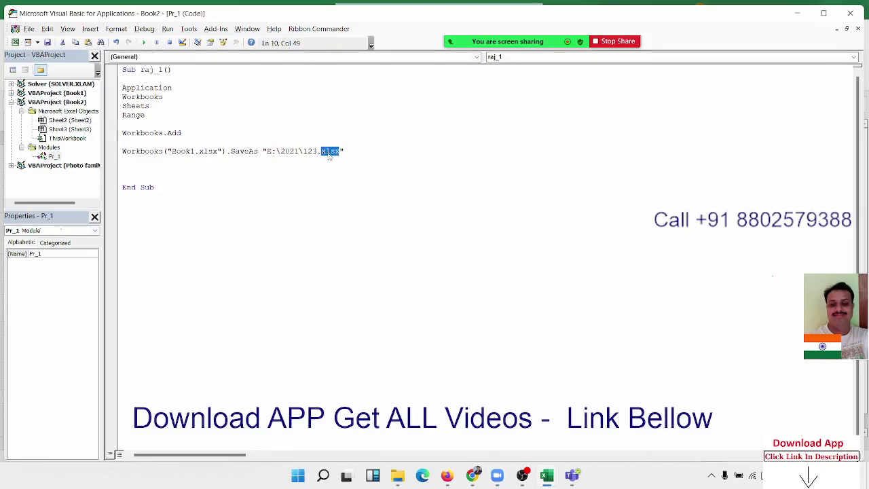
left_click(294, 174)
left_click_drag(174, 151, 193, 151)
double_click(210, 153)
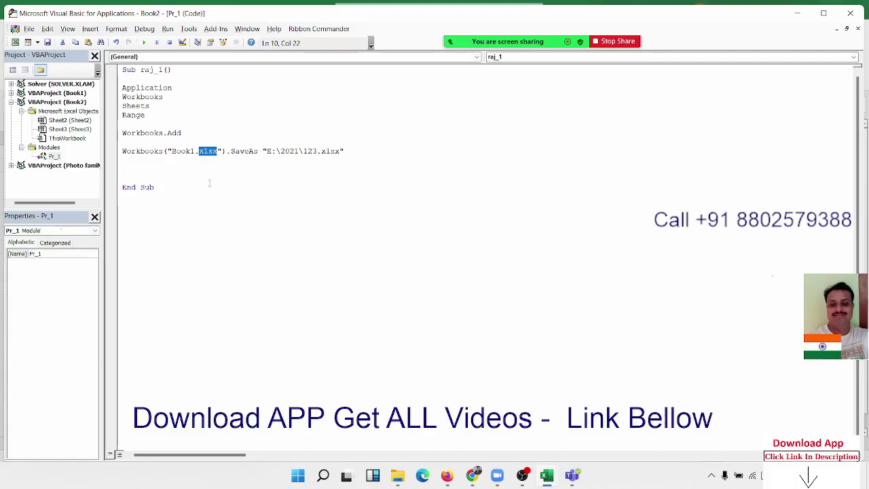
double_click(332, 151)
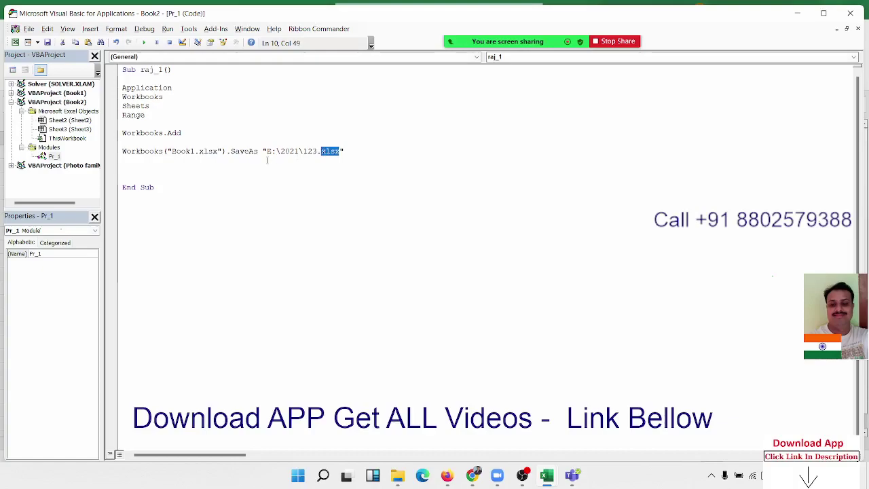
left_click(190, 157)
left_click_drag(276, 151, 300, 151)
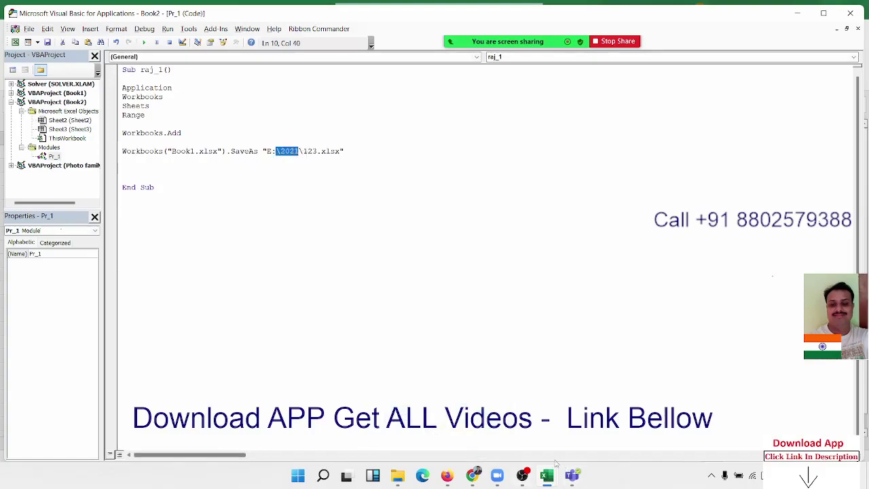
mouse_move(546, 475)
left_click(504, 432)
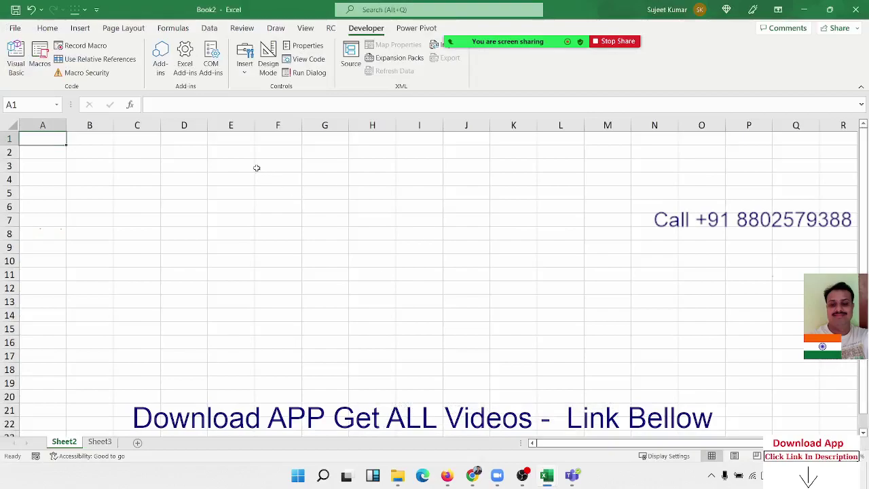
left_click(15, 27)
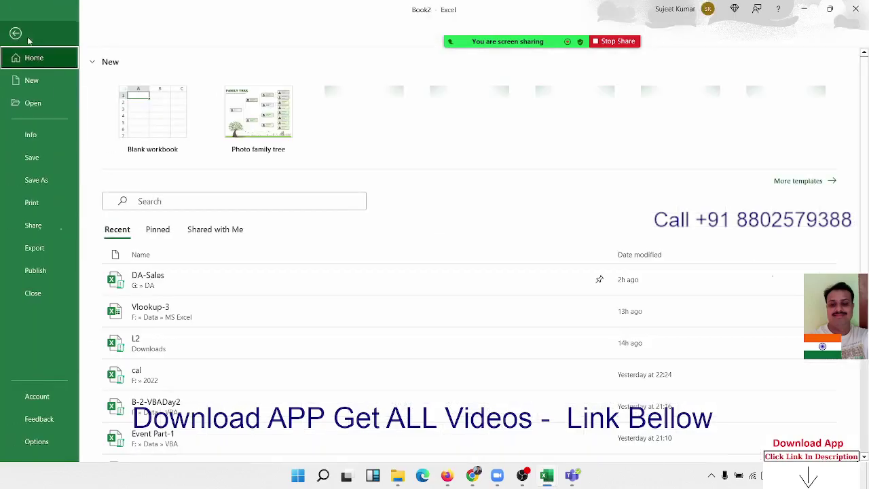
left_click(41, 180)
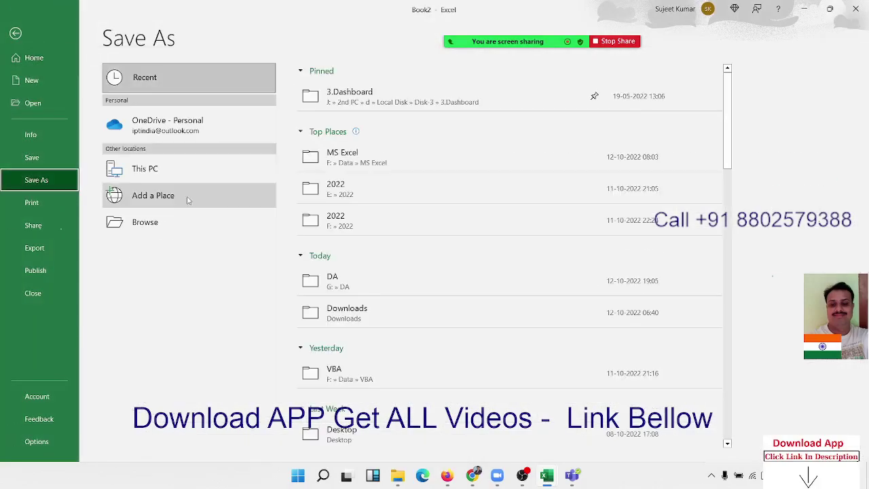
left_click(188, 200)
left_click(178, 222)
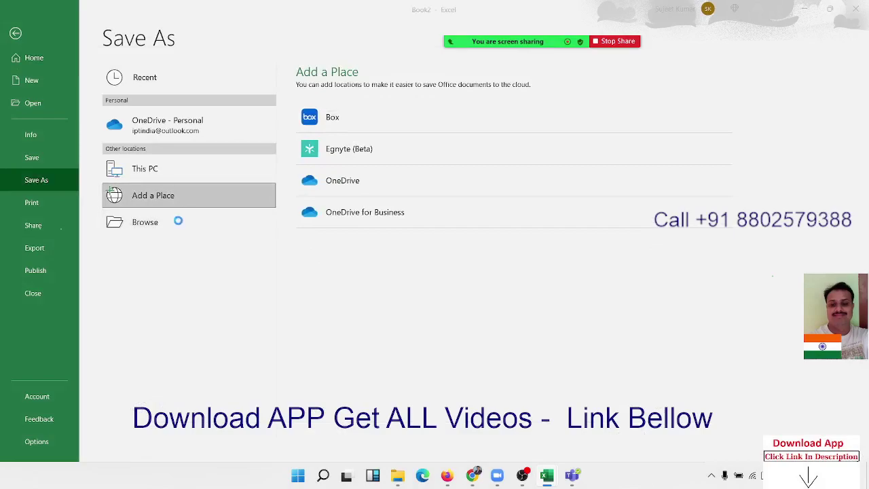
left_click(129, 206)
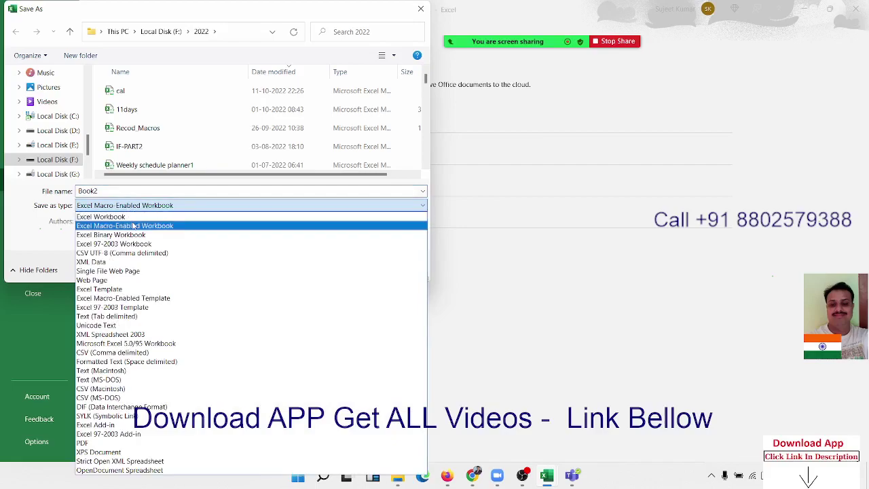
left_click(133, 226)
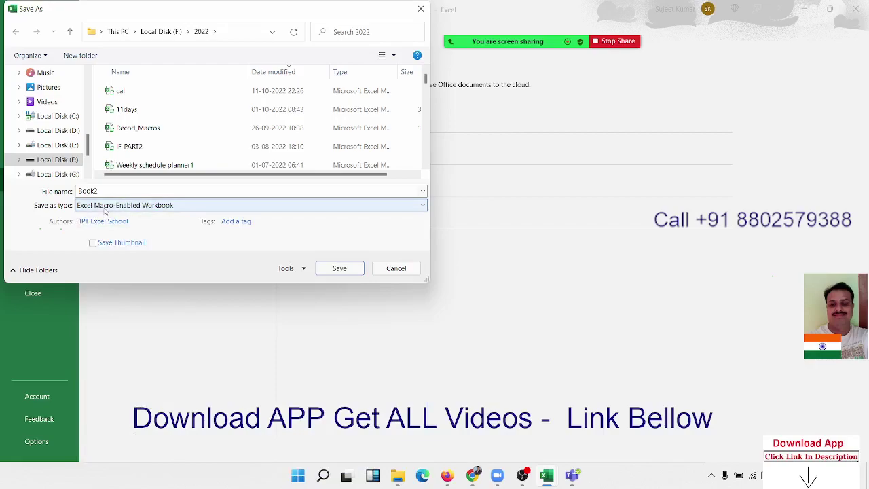
left_click(391, 271)
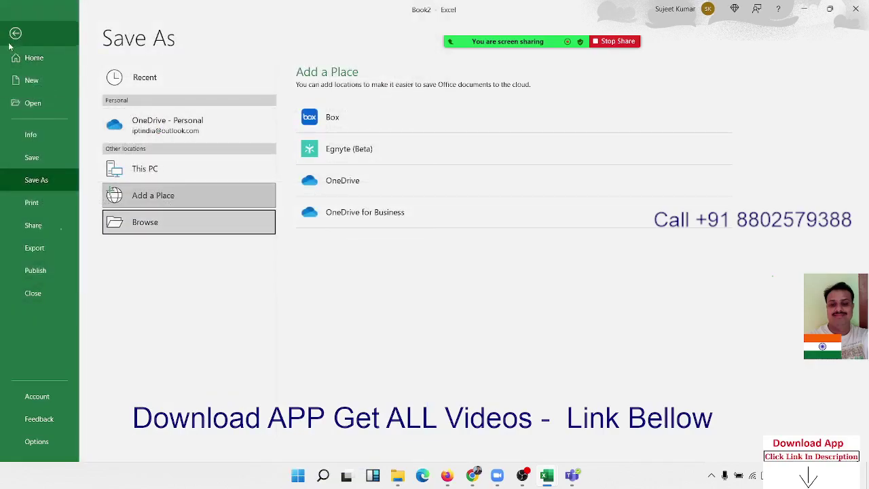
left_click(15, 34)
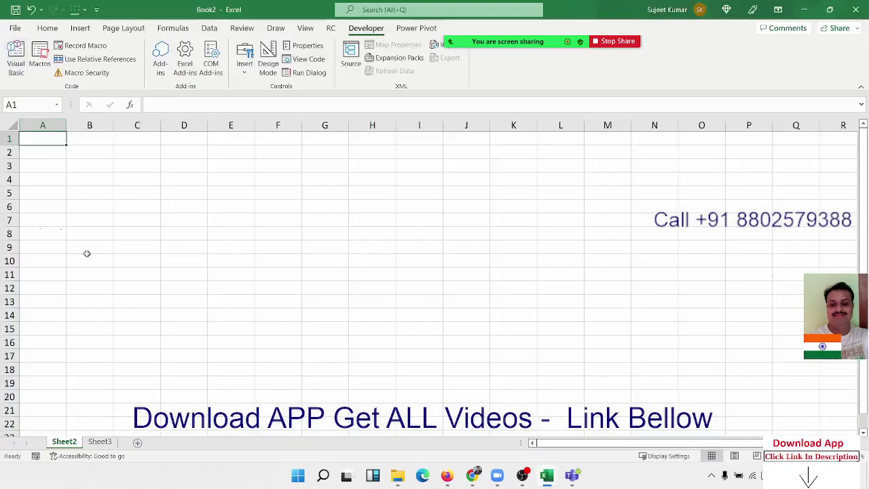
Enter notes Start, add new file, save as 123.xlsx in E/2021, add new sheet in G1:G4.
left_click(79, 213)
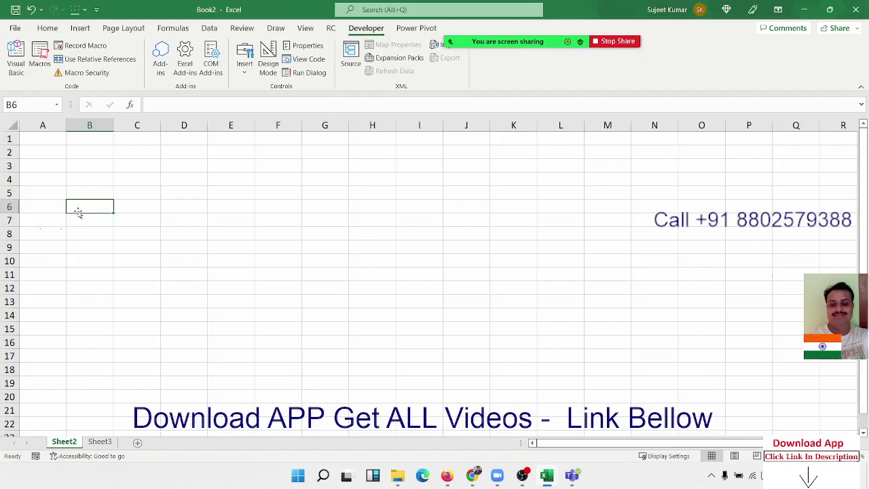
left_click(304, 141)
type("Star")
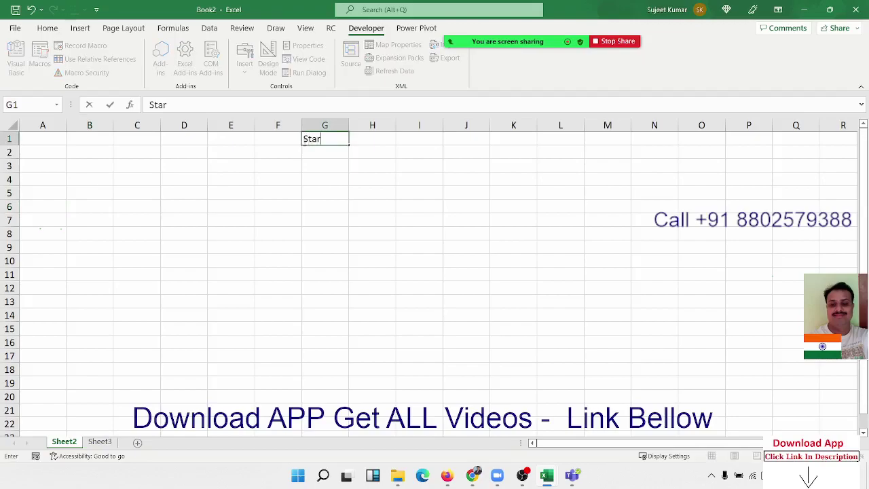
type("t")
key("Return")
type("a")
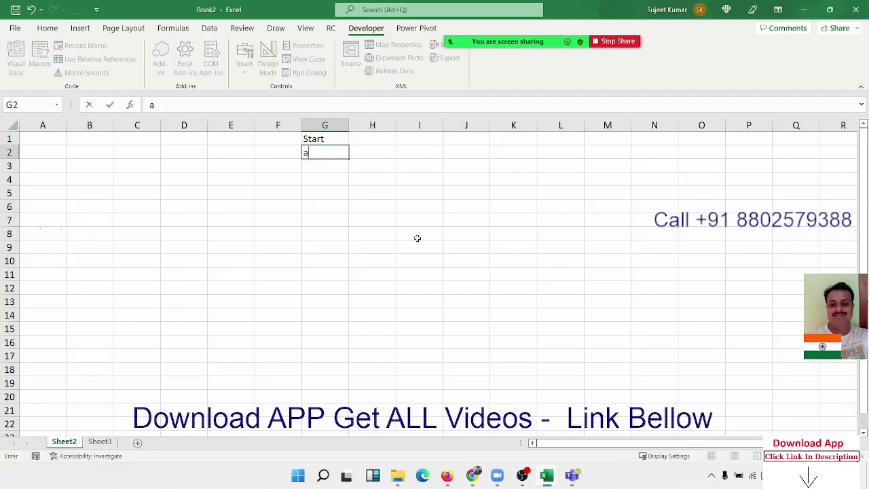
type("dd new")
type(" file")
key("Return")
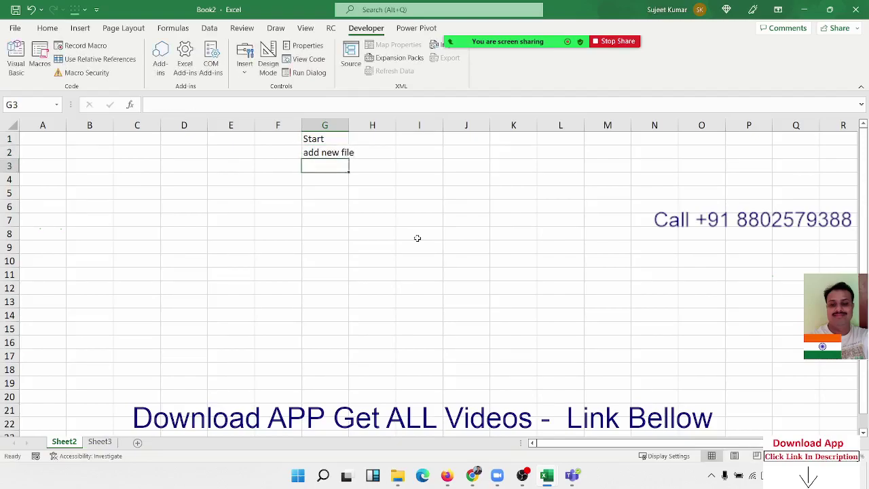
type("save a")
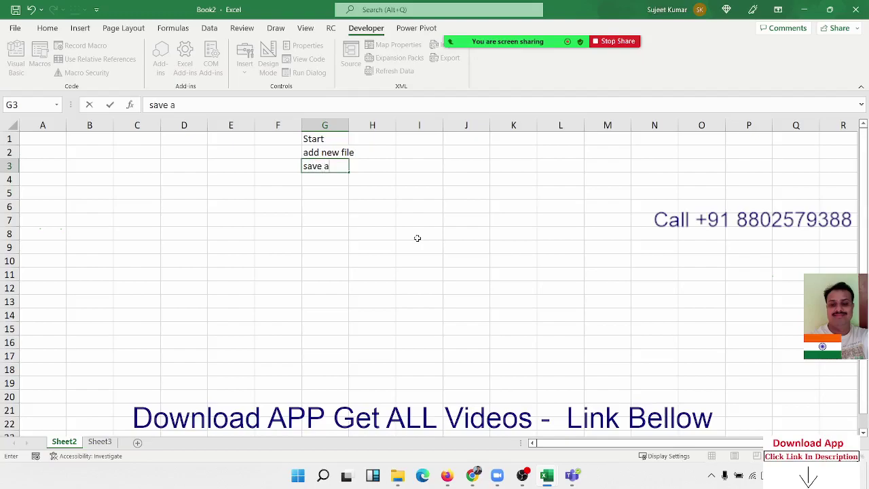
type("s 1")
type("23.xls")
type("x in D")
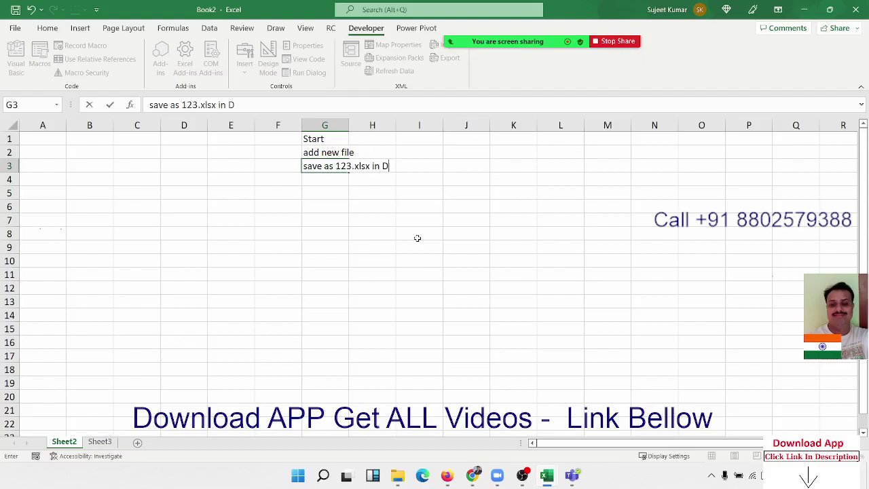
key("BackSpace")
type("E")
type("/2021")
key("Return")
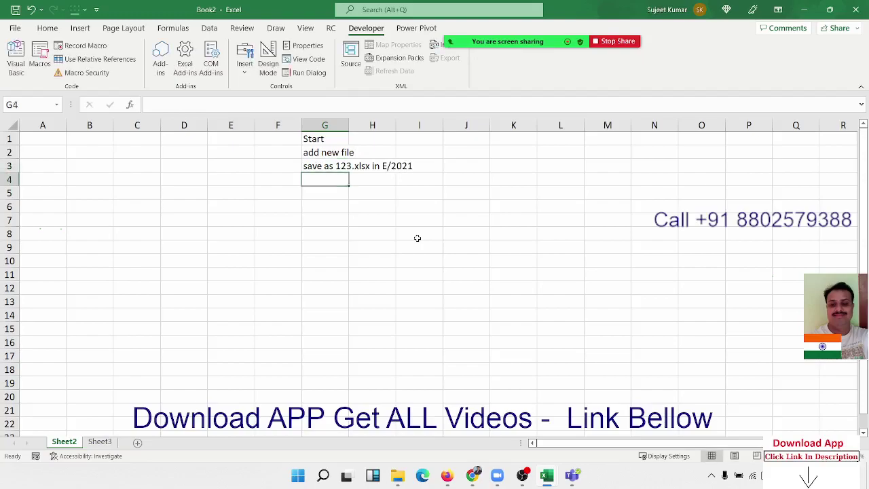
type("add")
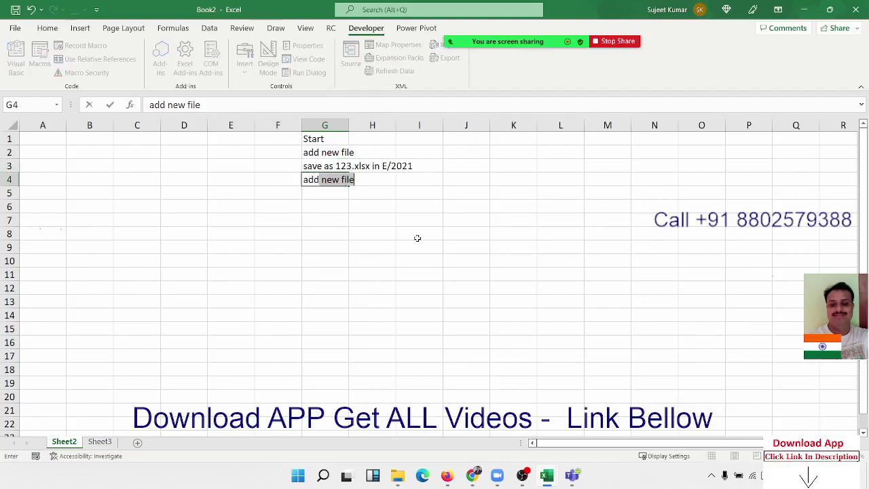
type(" new ")
type("sheet")
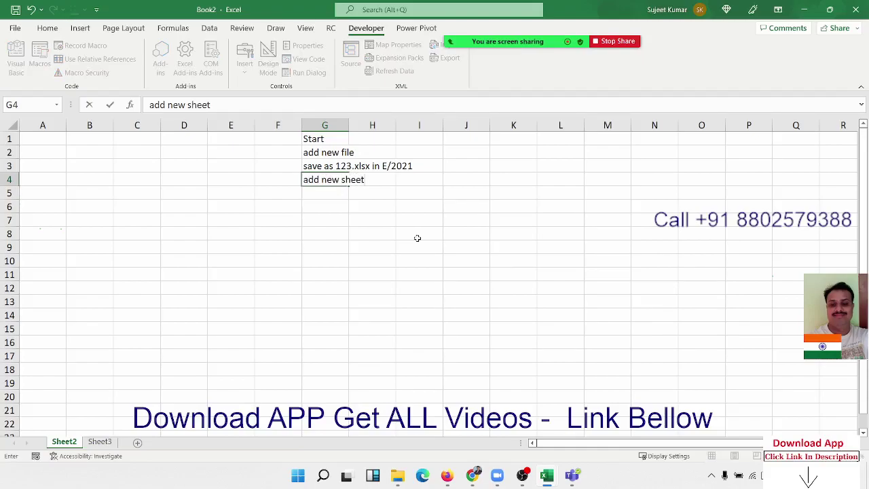
key("Return")
Enter the note 'rename sheet as Data' in G5.
type("r")
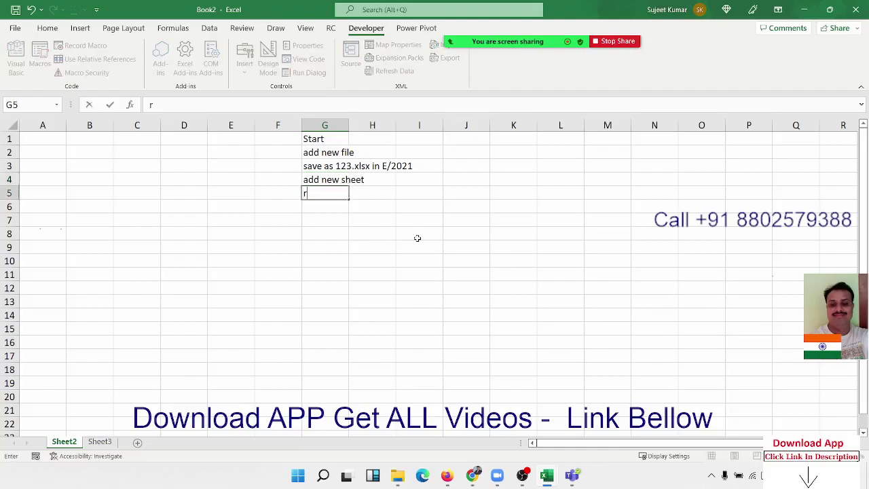
key("BackSpace")
type("recname")
key("BackSpace")
key("BackSpace")
key("BackSpace")
key("BackSpace")
key("BackSpace")
key("BackSpace")
key("BackSpace")
key("BackSpace")
type("re")
type("name ")
type("sheet as ")
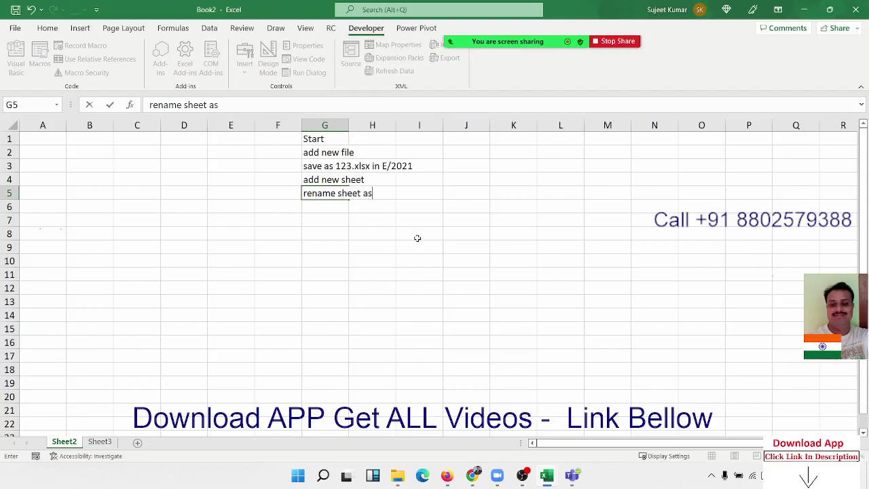
type("Data")
key("Return")
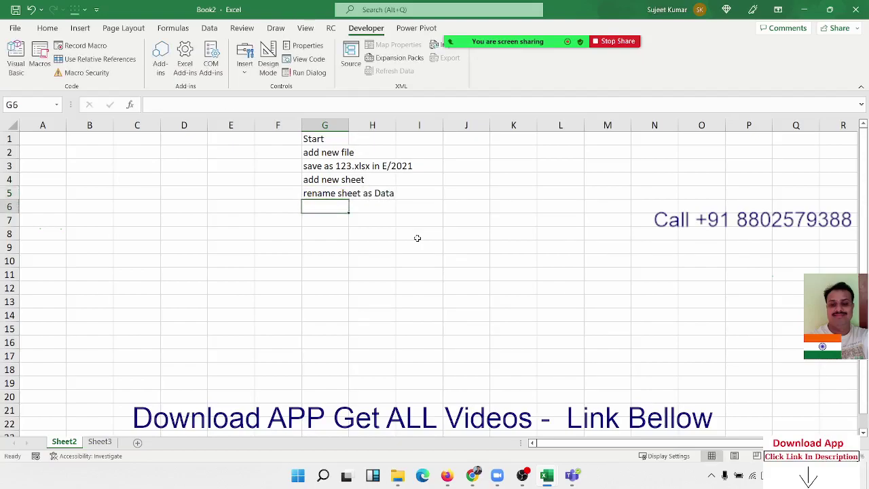
Enter notes select a1, enter name, select b1 and enter roll in G6:G9.
type("selec")
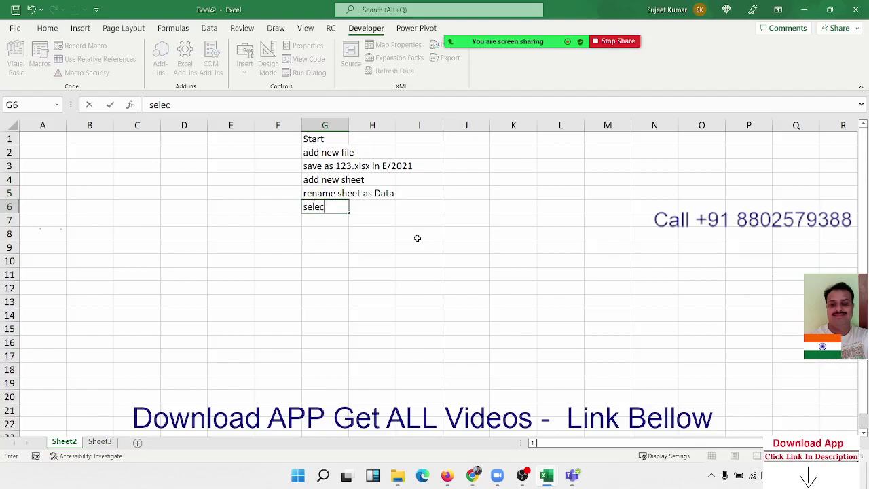
type("t a1")
key("Return")
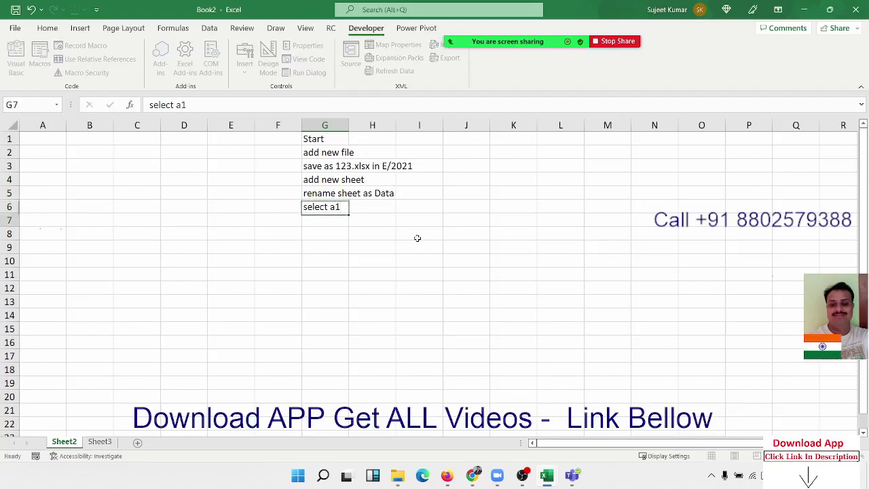
type("entre")
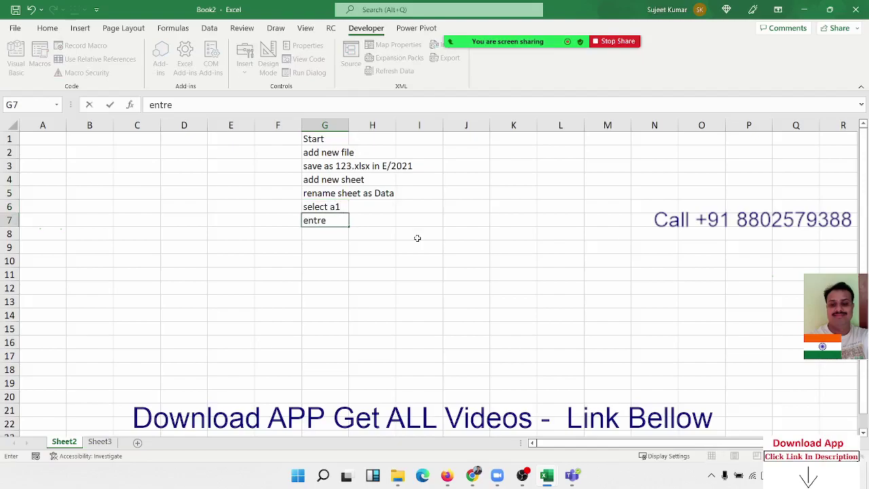
key("BackSpace")
key("BackSpace")
type("er")
type(" name")
key("Return")
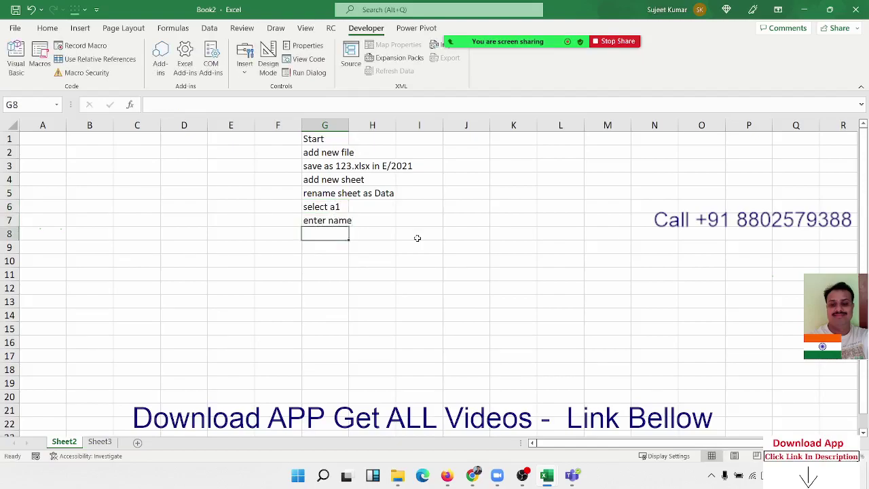
type("s")
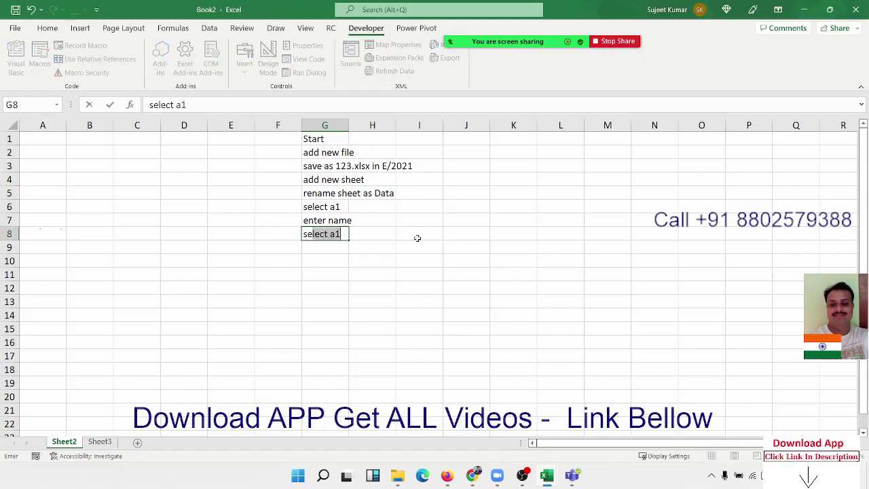
type("elect b")
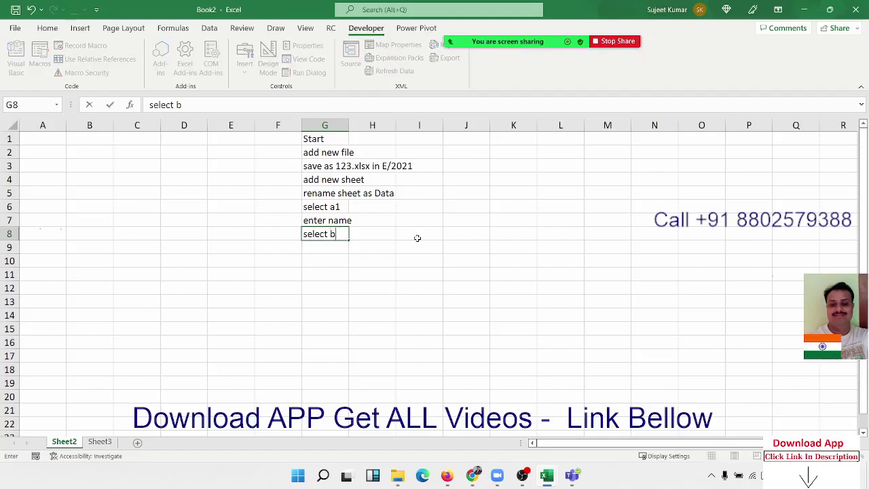
type("1")
key("Return")
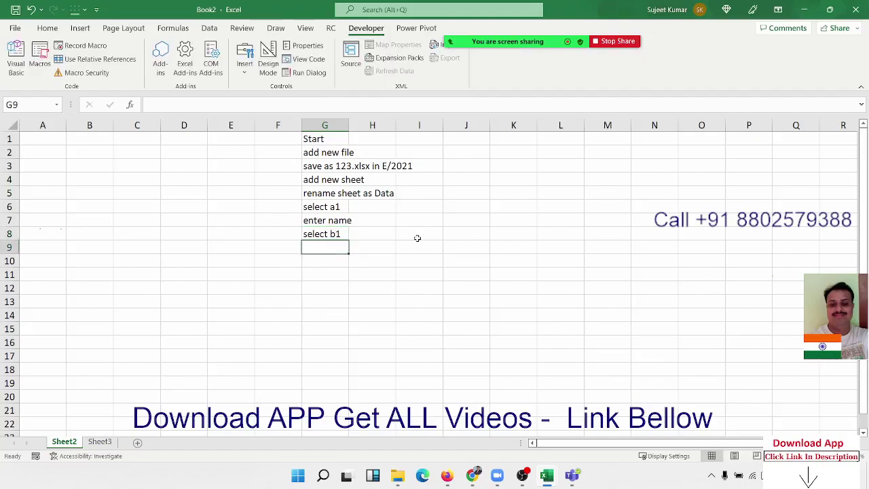
type("e")
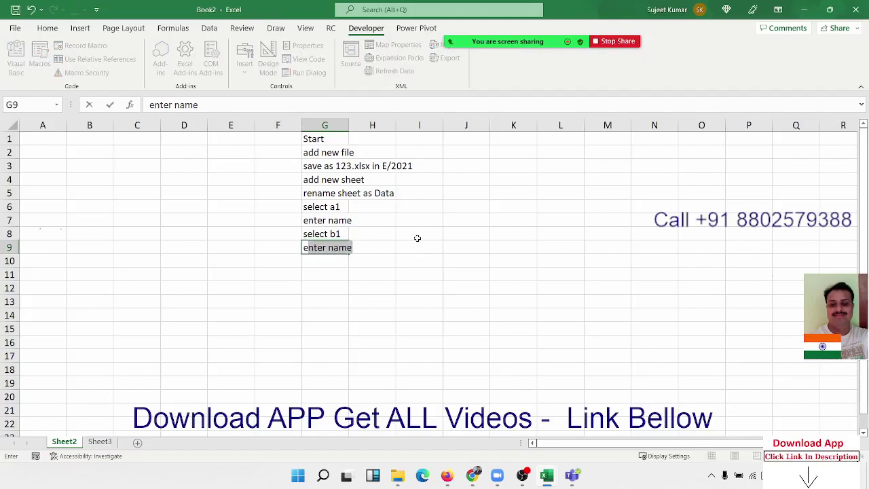
type("nt")
type("er r")
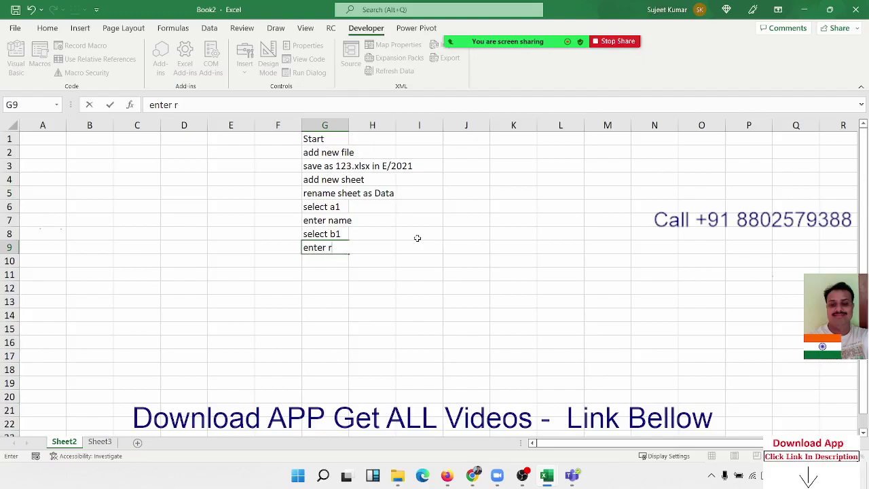
type("ool")
key("BackSpace")
key("BackSpace")
Finish 'enter roll' in G9, then add select c1 and enter marks in G10:G11.
type("ll")
key("Return")
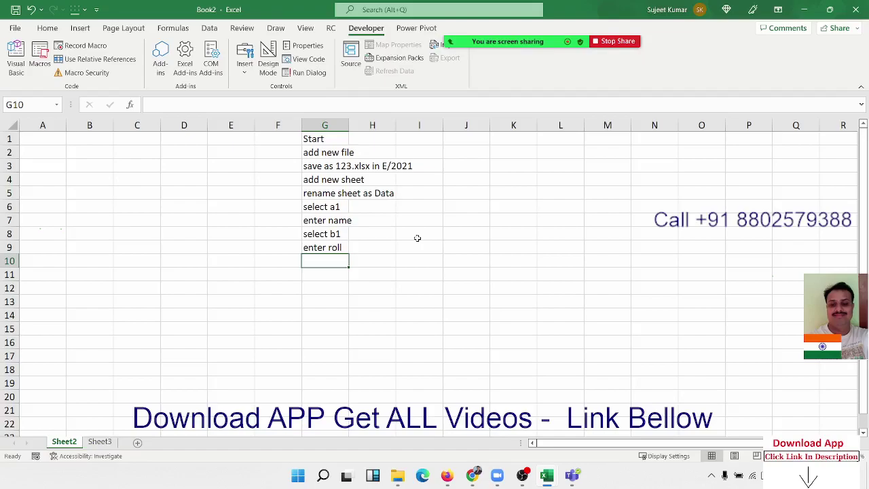
type("s")
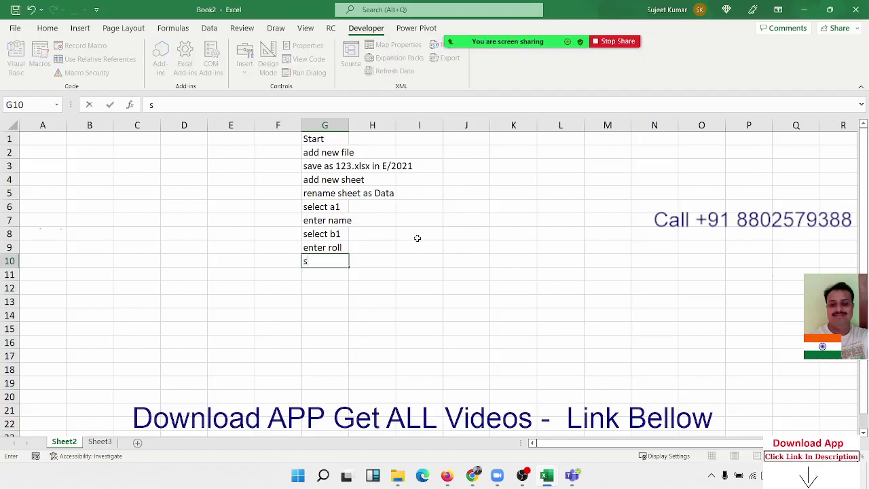
type("elect ")
type("c1")
key("Return")
type("enter")
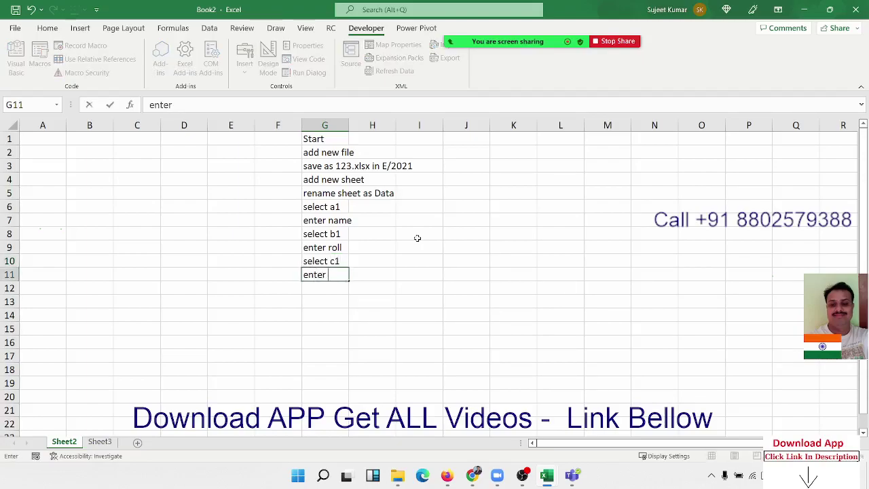
type(" mar")
type("ks")
key("Return")
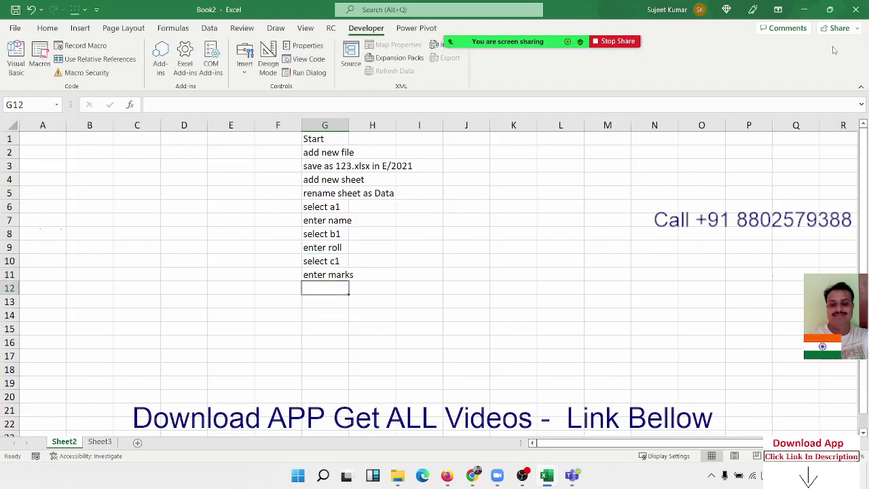
mouse_move(830, 10)
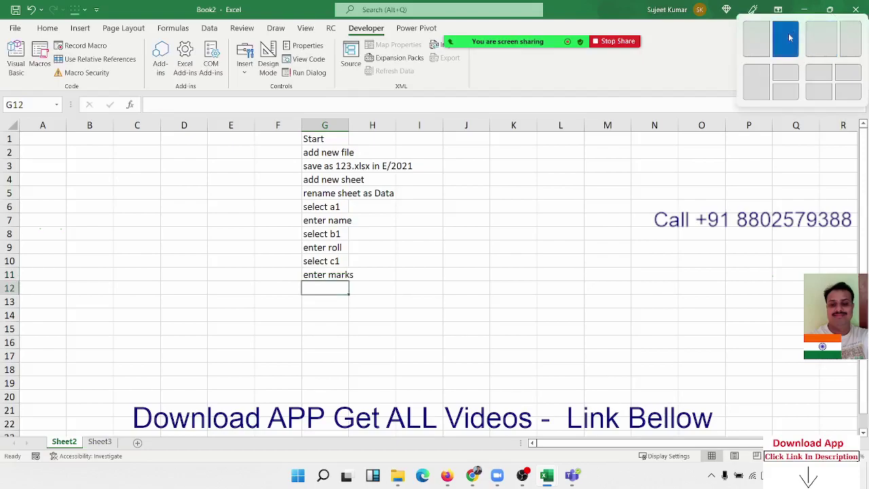
Snap Excel to the right half and VBA to the left, adding a blank line below raj_1.
left_click(786, 38)
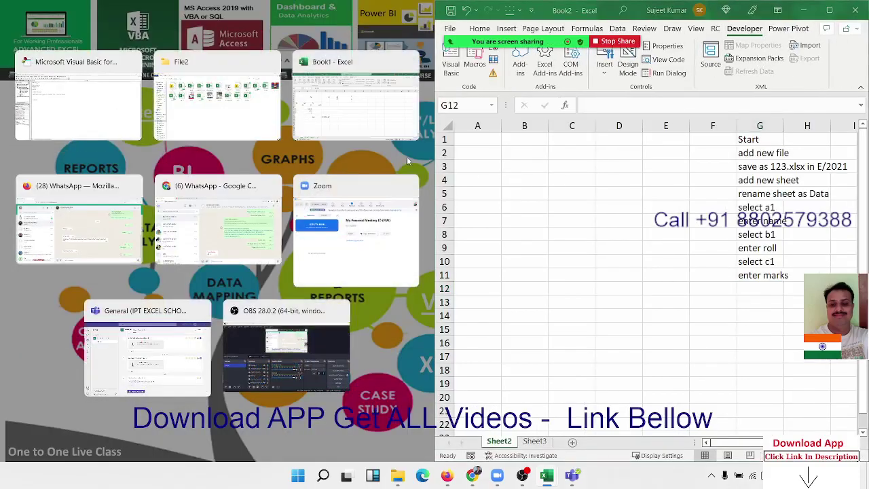
left_click(95, 114)
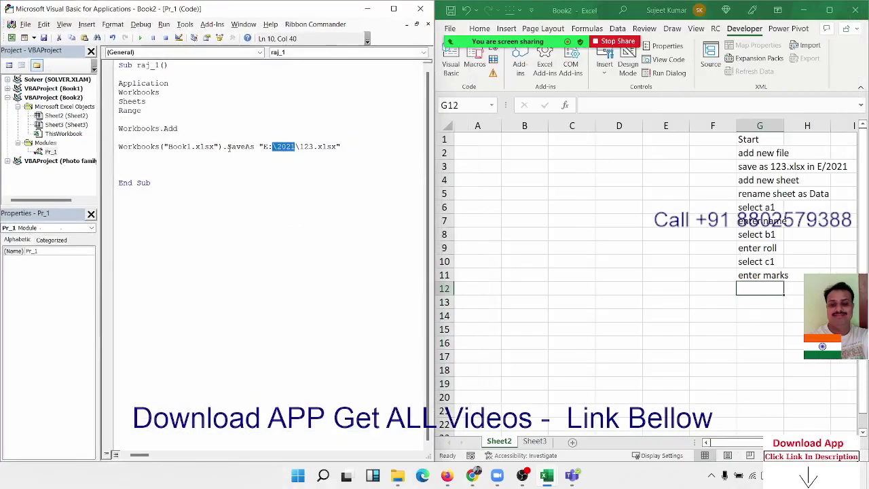
left_click(189, 192)
key("Return")
key("Return")
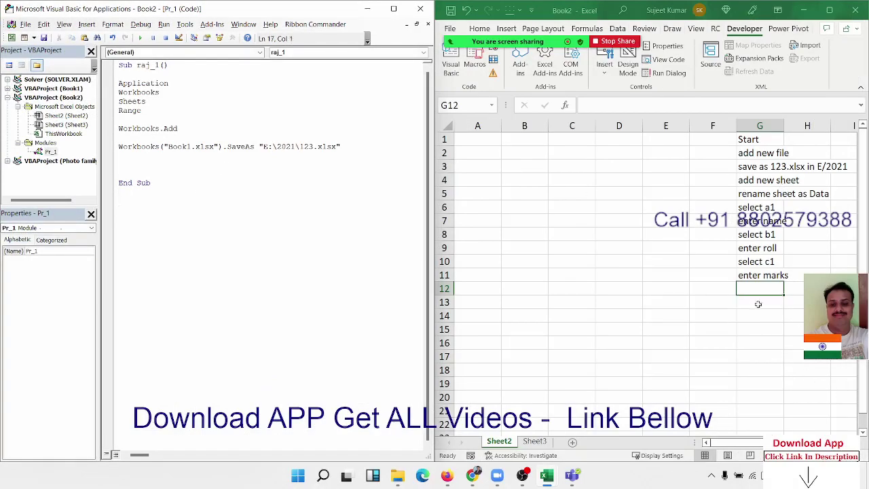
Enter 'end' in cell G12 to close the step list.
left_click(757, 291)
type("end")
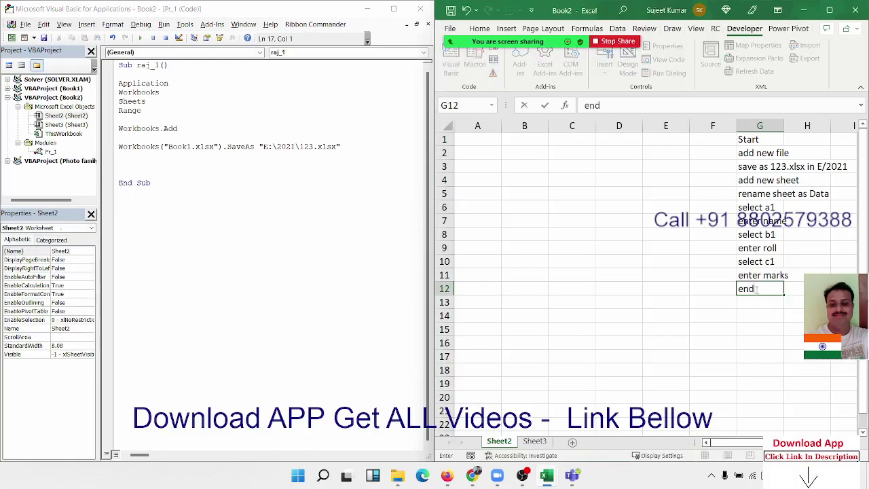
key("Return")
Declare a new procedure Sub rr_1() below raj_1, fixing a stray backslash first.
left_click(223, 224)
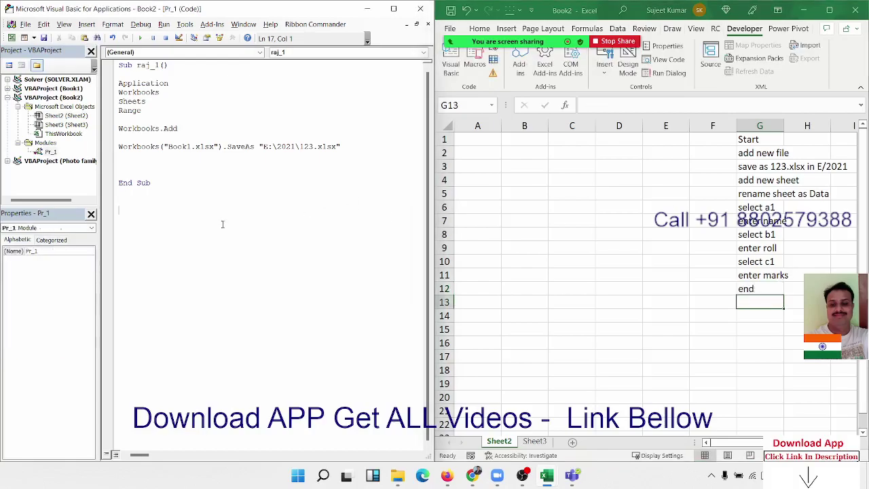
key("Return")
type("\\")
key("Return")
key("BackSpace")
type("s")
type("ub ")
type("rr_1")
type("()")
key("Return")
key("Return")
key("Return")
key("Return")
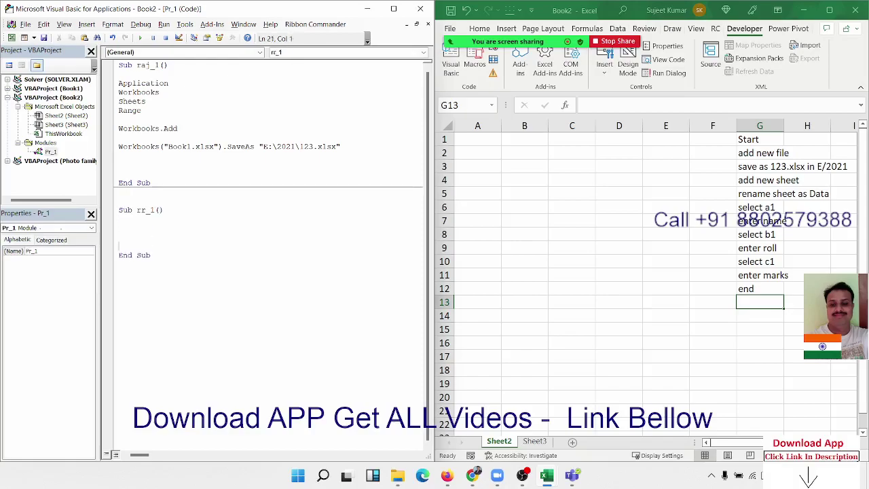
key("Return")
key("Return")
key("Return")
Write Workbooks.Add as the first statement inside rr_1.
left_click(142, 233)
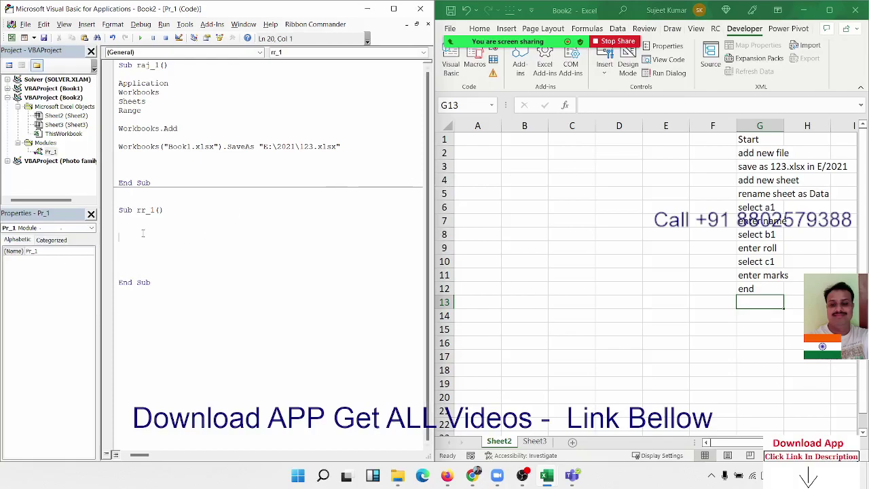
key("Up")
type("work")
type("books.A")
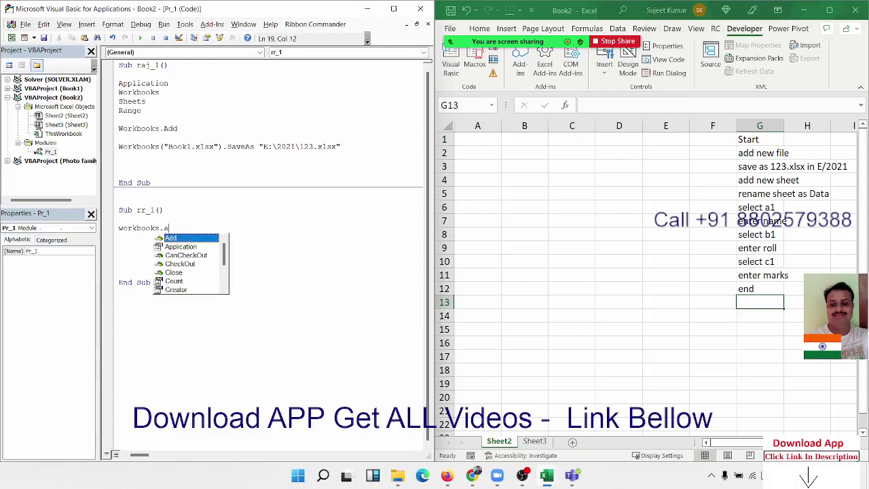
type("d")
key("Tab")
key("Return")
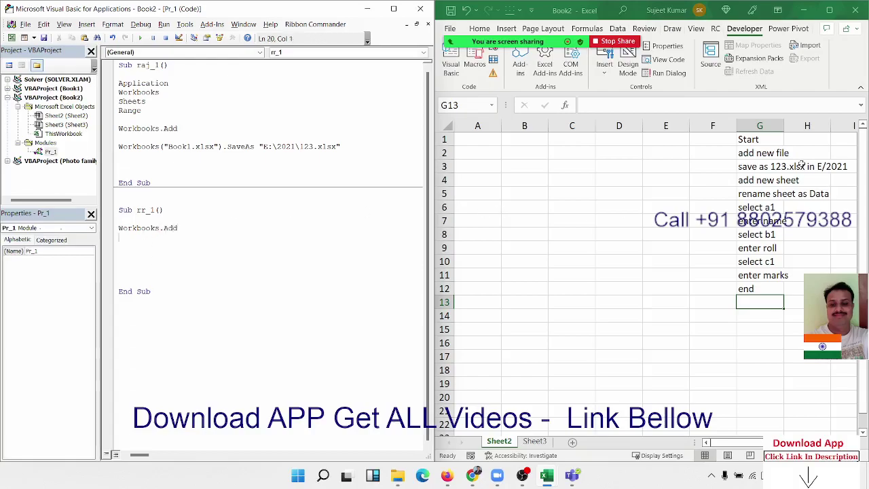
Select the SaveAs call and its path in raj_1's save line to reuse in rr_1.
left_click_drag(150, 146, 202, 146)
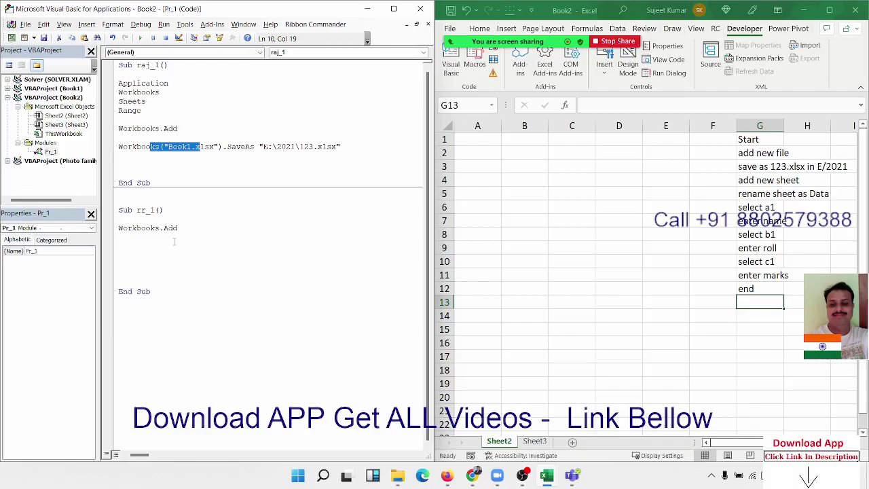
left_click_drag(181, 228, 155, 228)
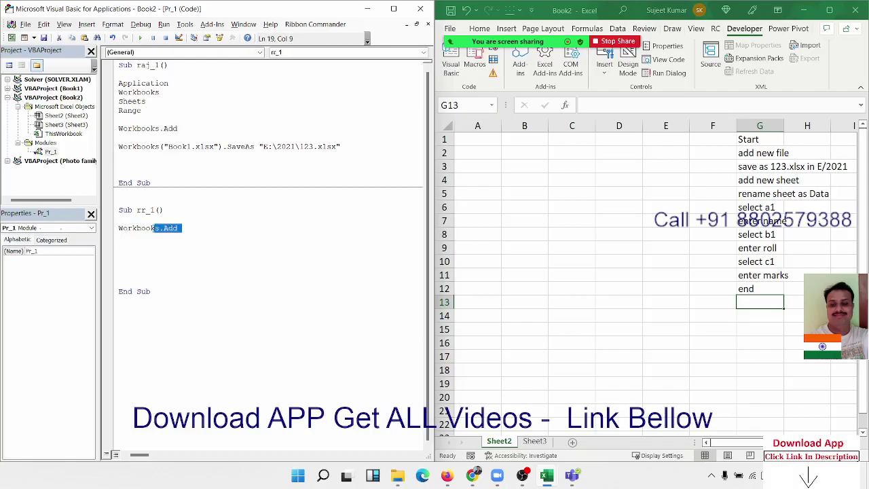
left_click(138, 237)
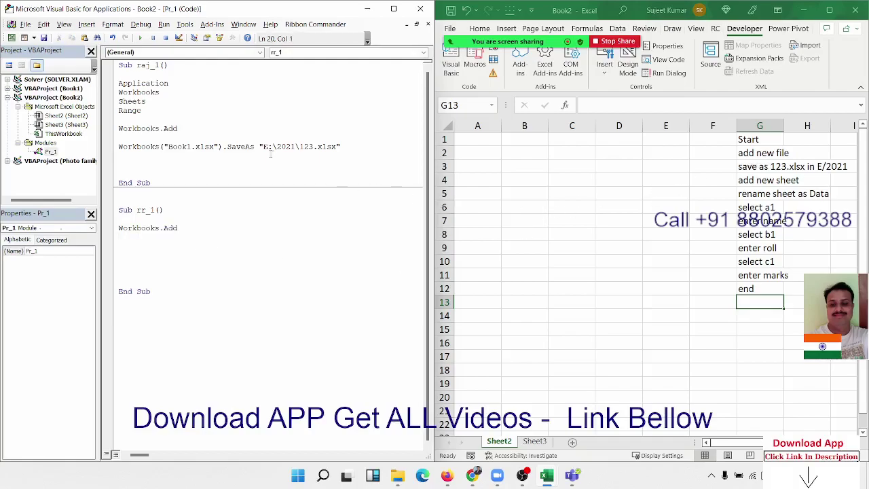
left_click_drag(137, 146, 196, 148)
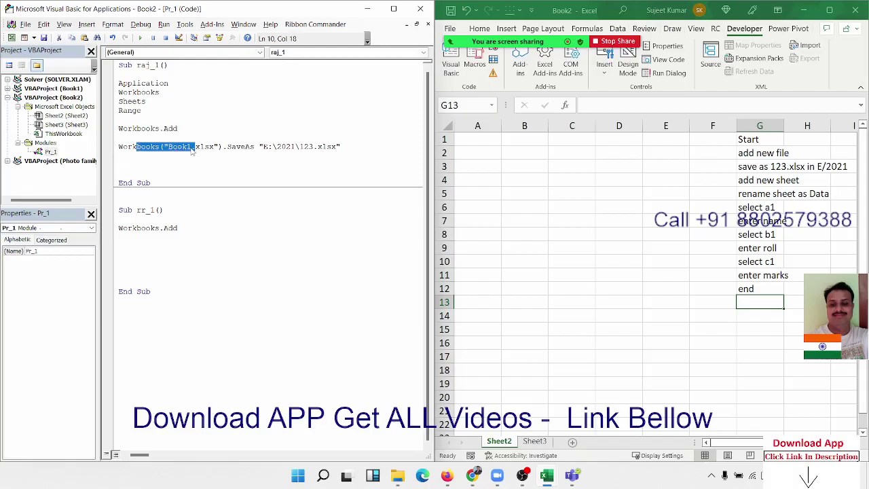
double_click(188, 146)
left_click(237, 156)
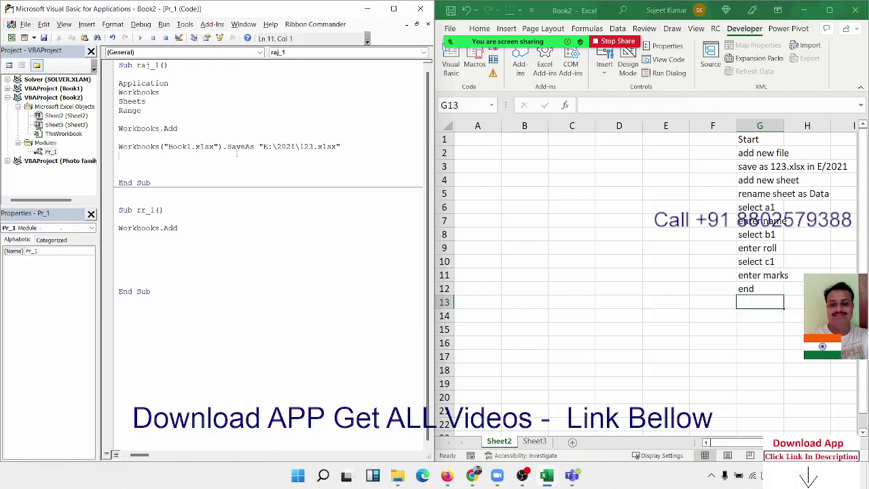
double_click(285, 146)
left_click(228, 147)
left_click_drag(228, 148, 354, 149)
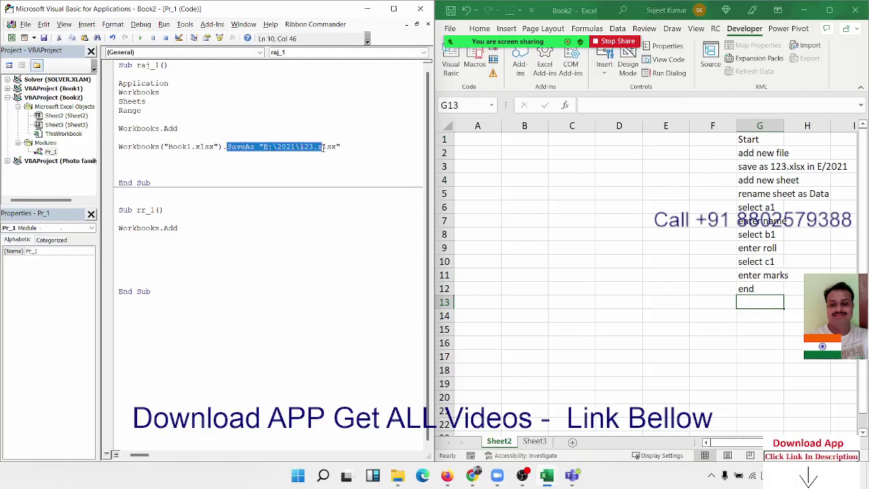
left_click(181, 238)
double_click(171, 147)
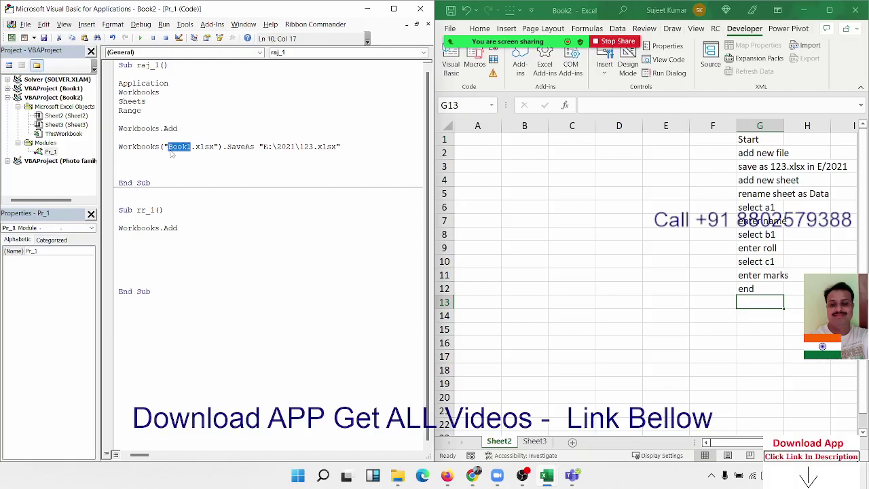
left_click(154, 246)
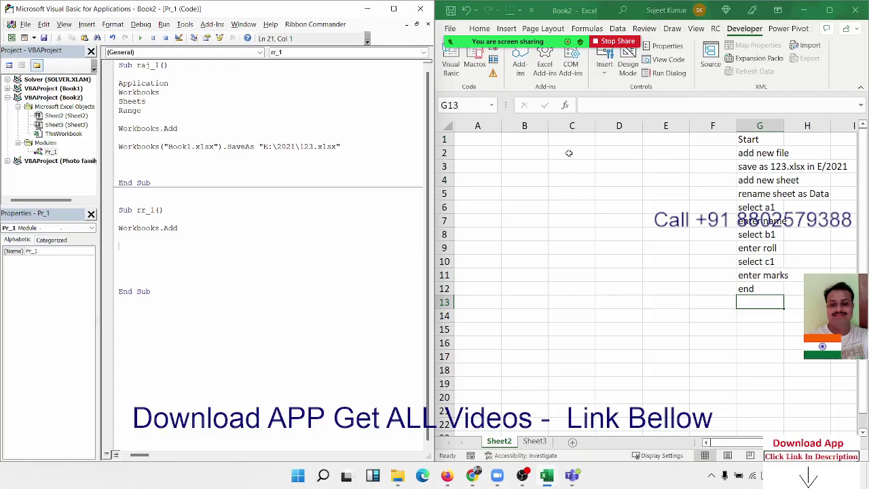
Add an ActiveWorkbook.SaveAs line saving the new workbook as E:\2021\123.xlsx.
left_click(120, 237)
type("acti")
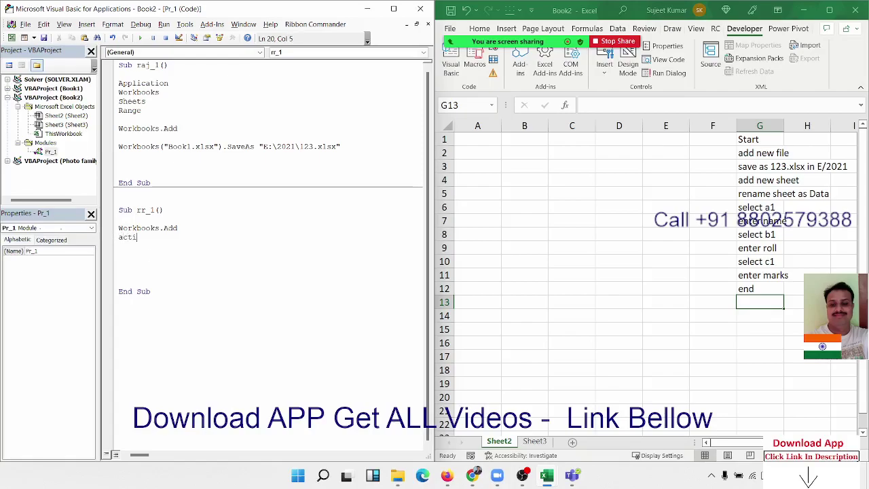
type("veworkb")
type("ook")
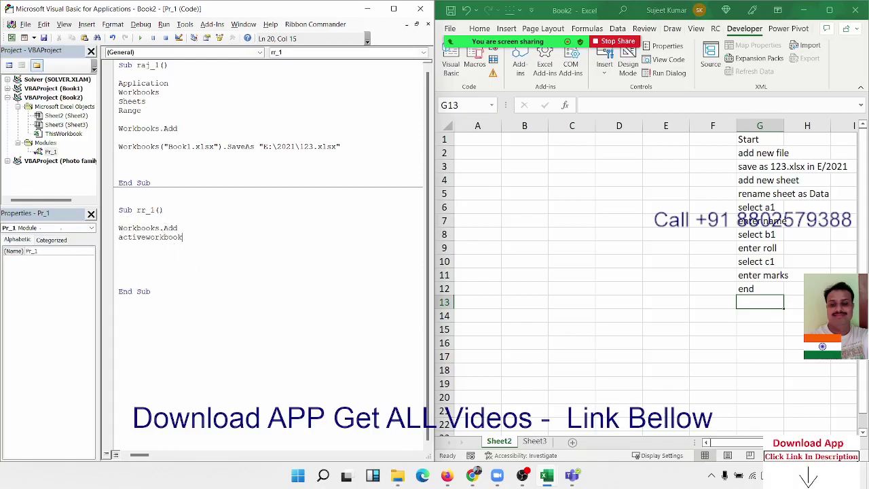
type("SaveAs \"E:\\2021\\123.xlsx\"")
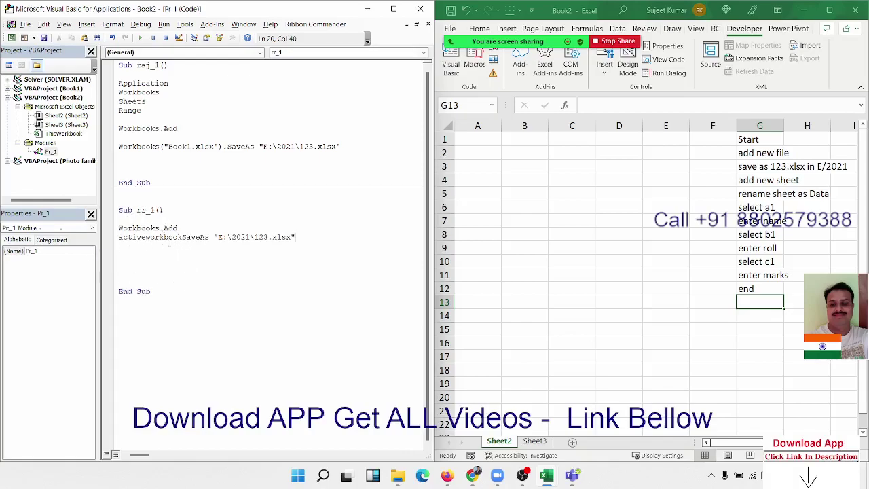
left_click(182, 237)
type(".")
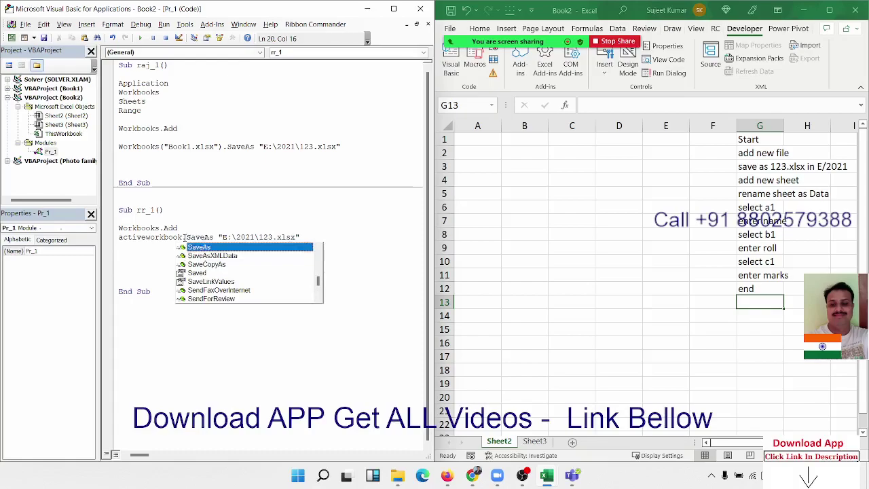
key("Return")
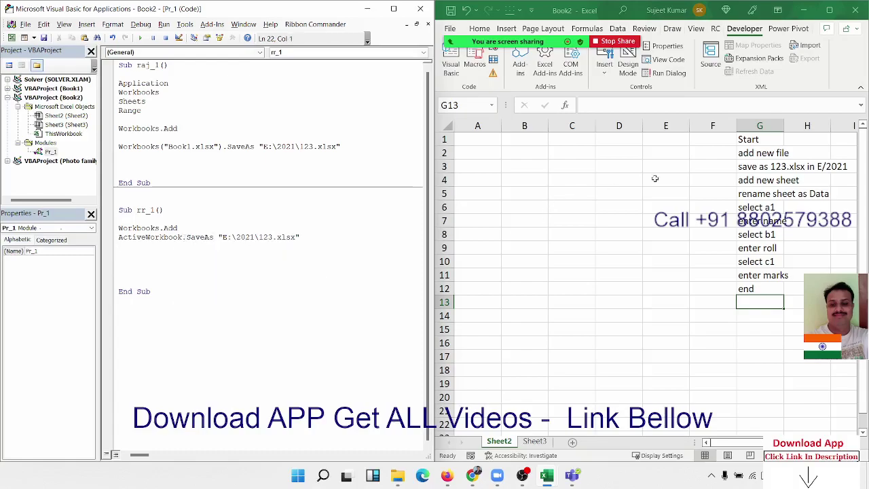
Review the listed task steps, then add a Sheets.Add line under SaveAs.
left_click(747, 156)
left_click(753, 167)
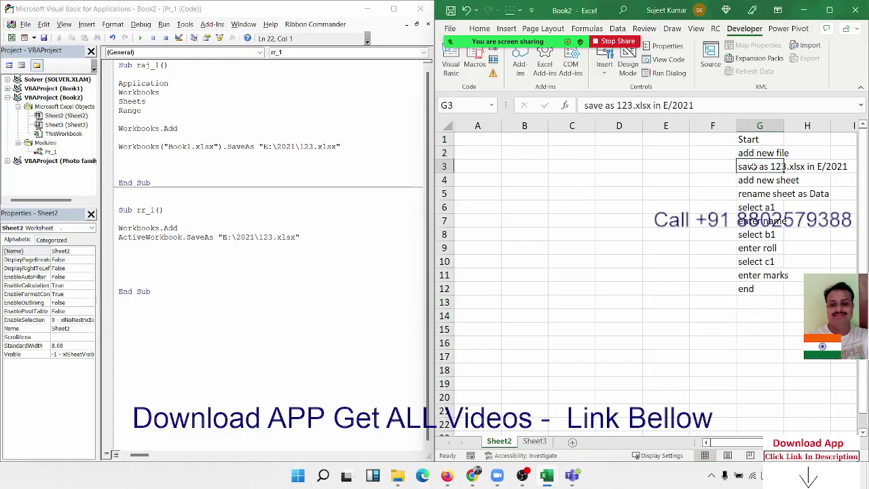
left_click(755, 180)
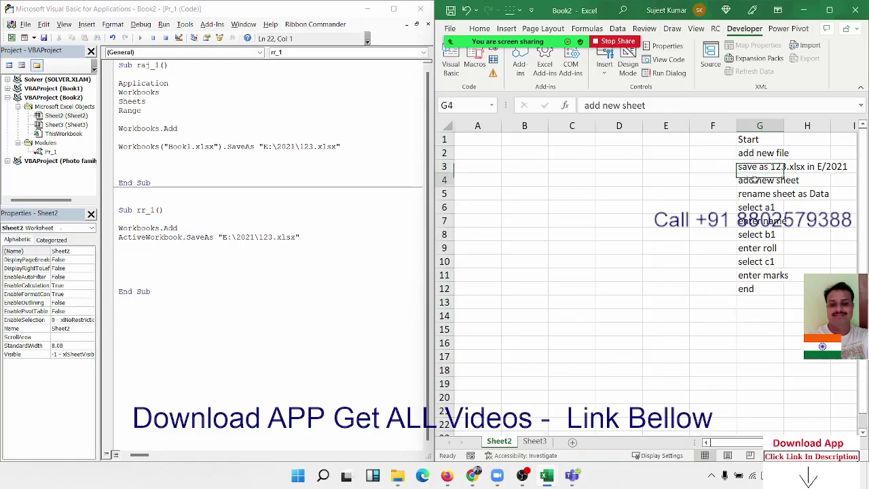
left_click(130, 249)
type("sheet")
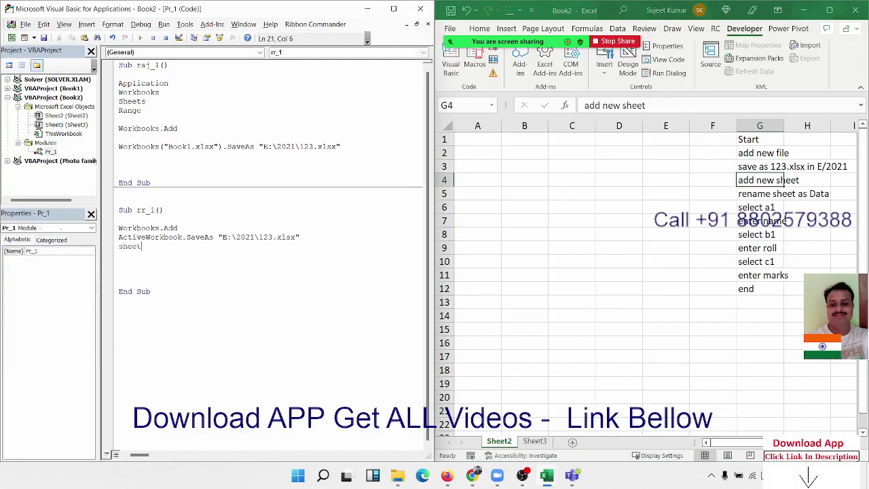
type("s.ad")
key("Return")
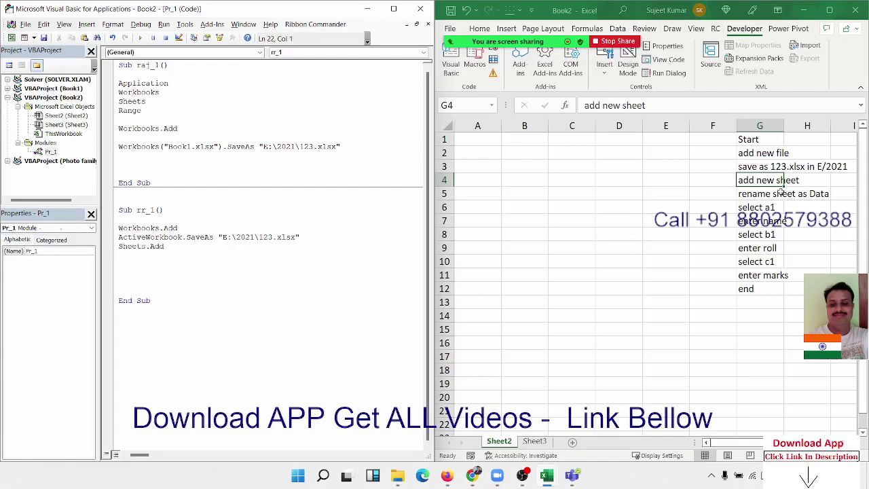
Demonstrate adding a new sheet in Excel with the + button, then return to Sheet2.
left_click(756, 192)
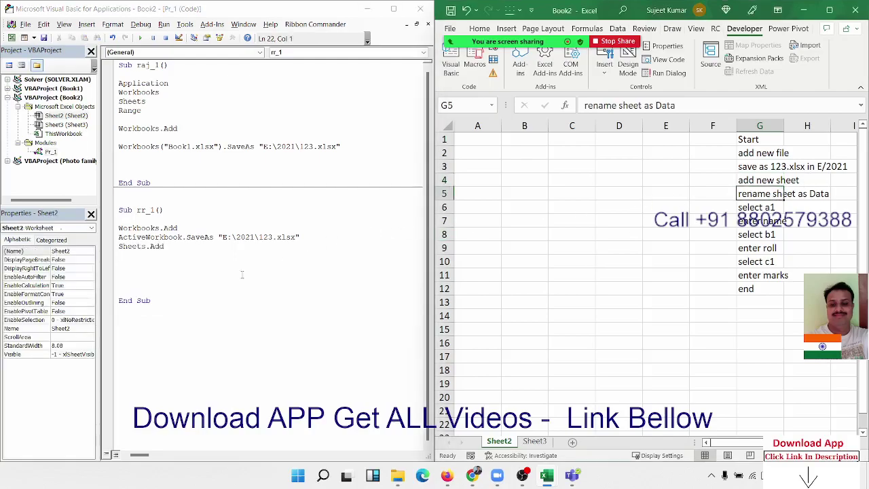
left_click(572, 442)
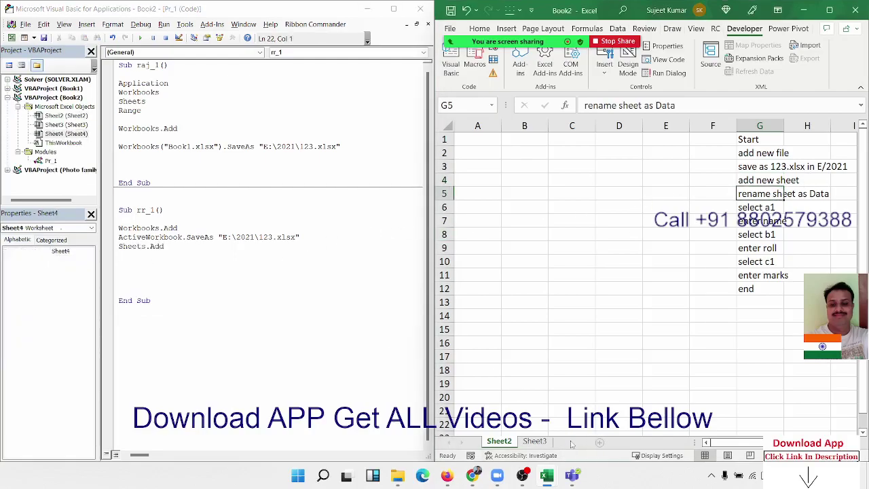
left_click(513, 442)
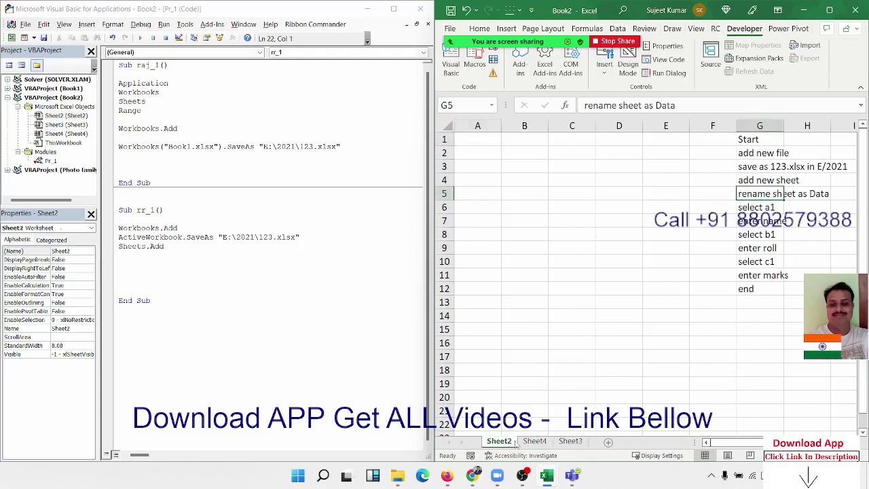
Add ActiveSheet.Name = "data" below Sheets.Add and review the select A1 step.
left_click(134, 255)
double_click(146, 237)
left_click(133, 257)
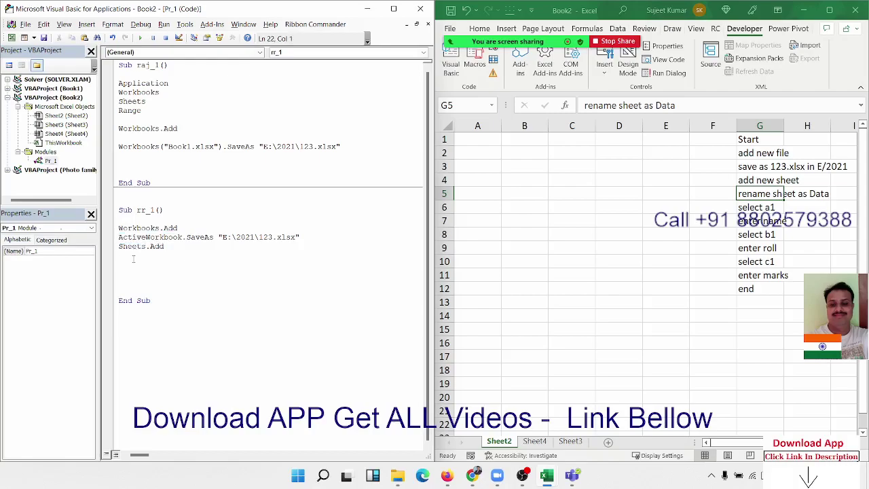
type("actives")
type("heet.na")
type("me = \"d")
type("ata")
key("Return")
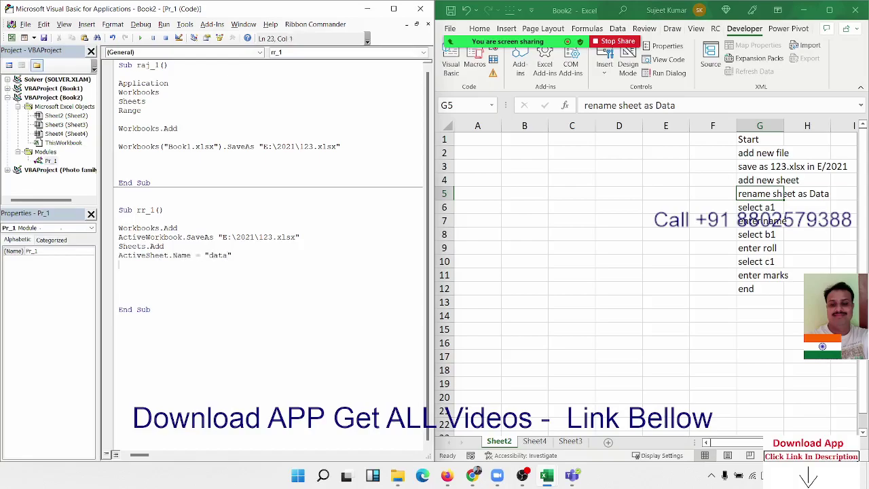
left_click(744, 206)
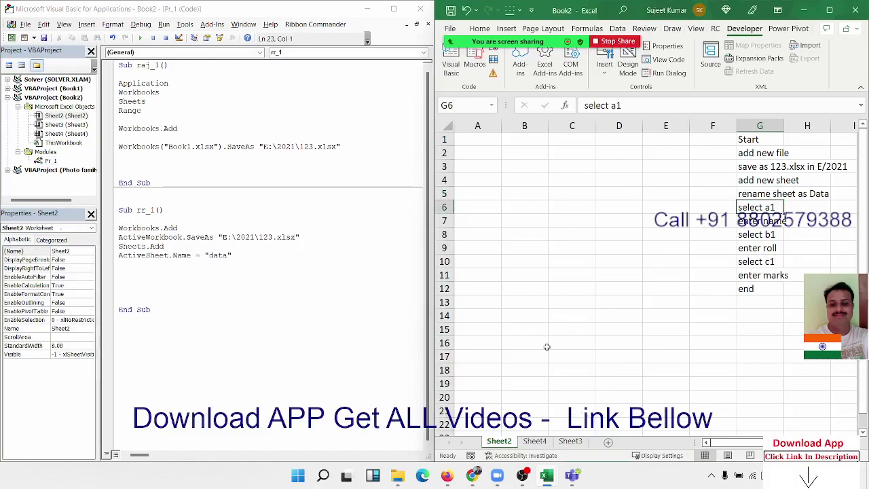
left_click(478, 139)
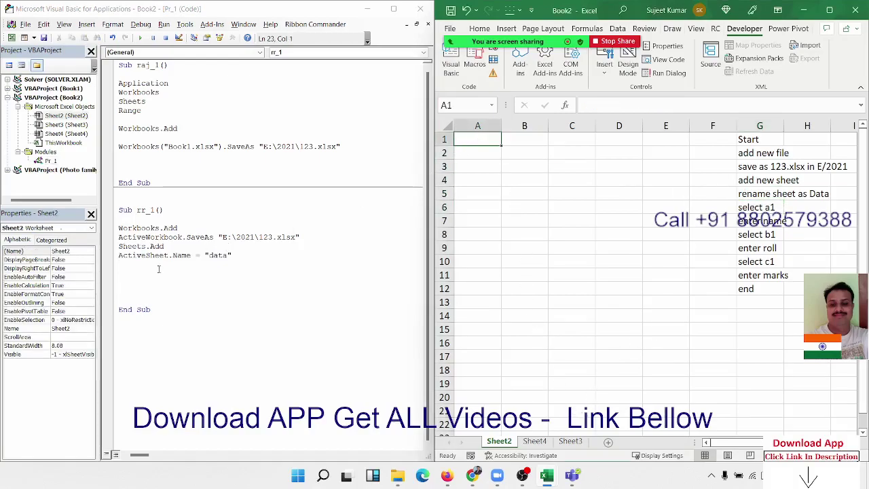
Add a Range("A1").Select line to rr_1.
left_click(132, 269)
type("ra")
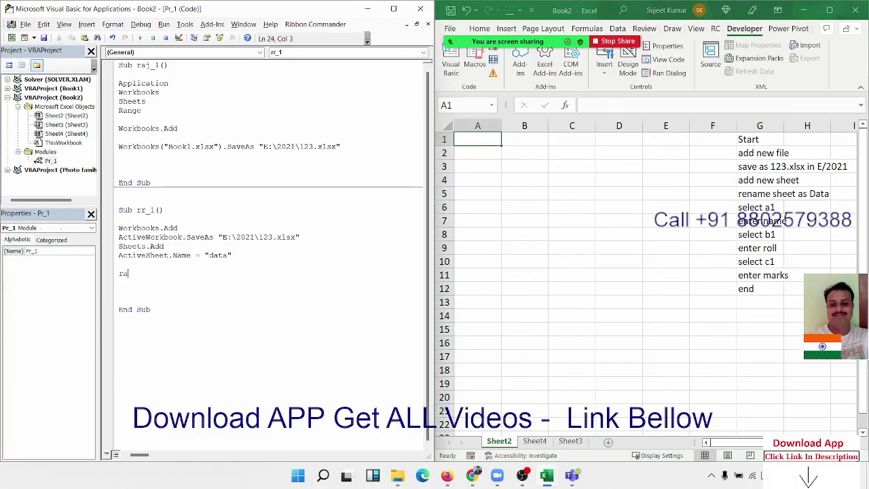
type("nge")
type("(\"A1")
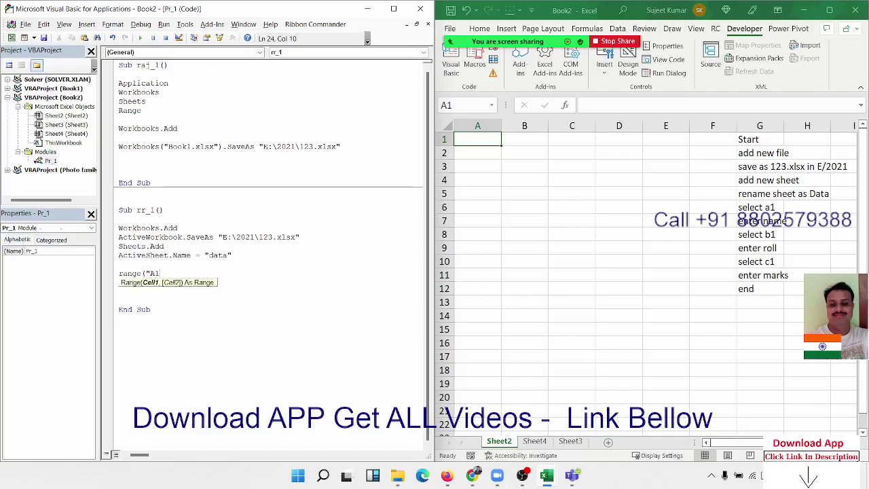
type("\").se")
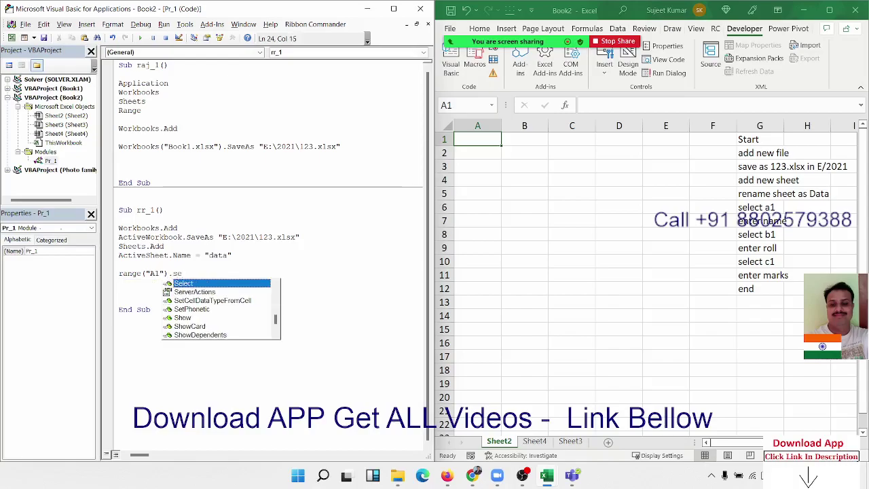
key("Tab")
key("Return")
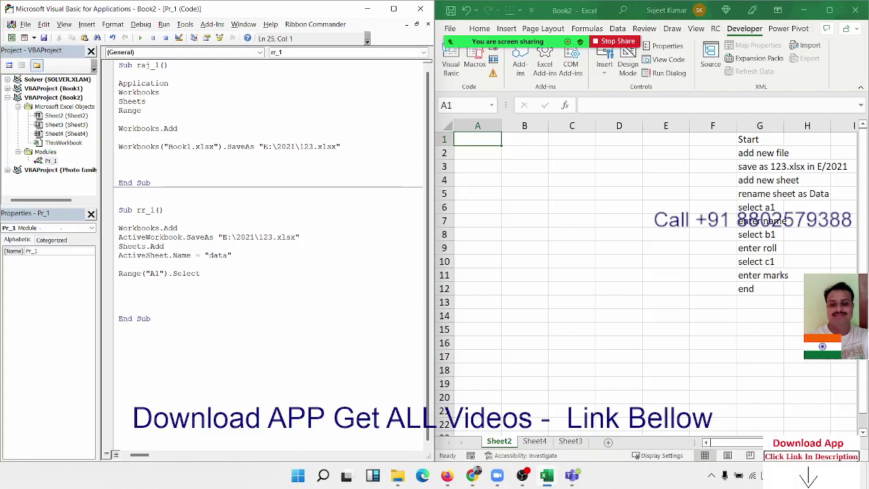
Write ActiveCell.Value = "Name" on the next line, correcting typos along the way.
type("s")
type("elect")
key("BackSpace")
key("BackSpace")
key("BackSpace")
key("BackSpace")
key("BackSpace")
key("BackSpace")
type("a")
type("ctive")
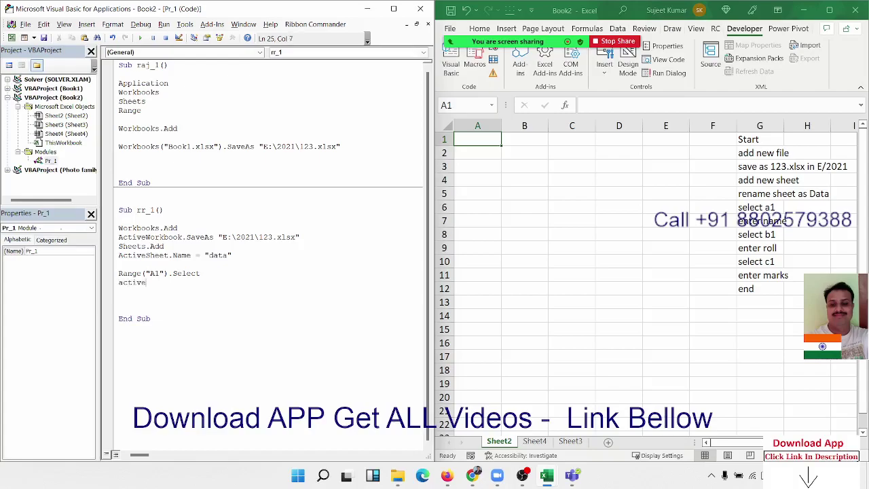
type("cell.v")
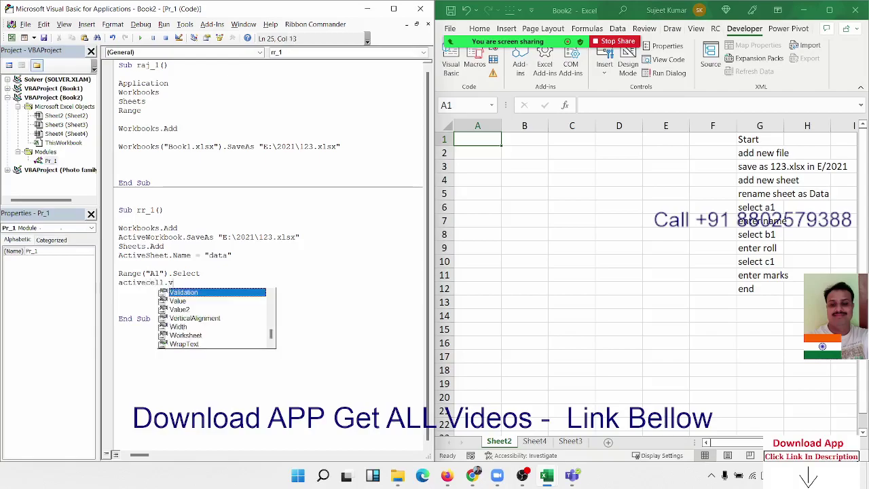
type("al")
key("Tab")
type("= ")
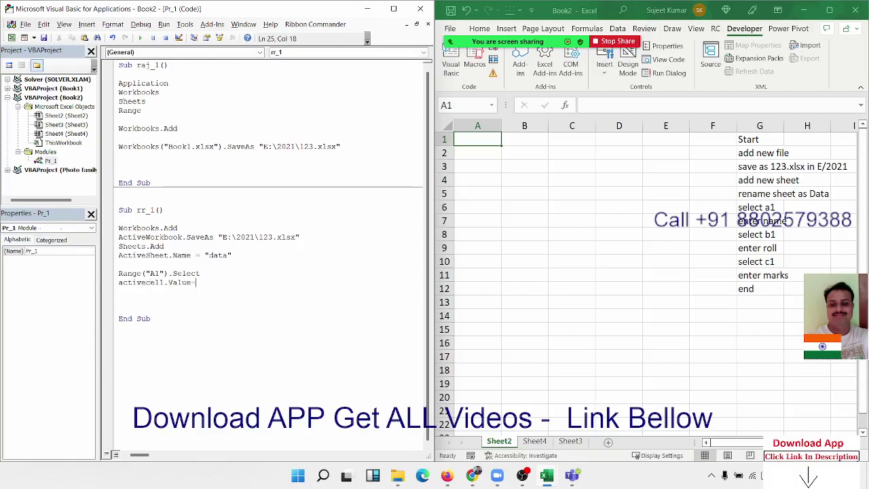
type("\"")
type("DA")
key("BackSpace")
key("BackSpace")
type("NA")
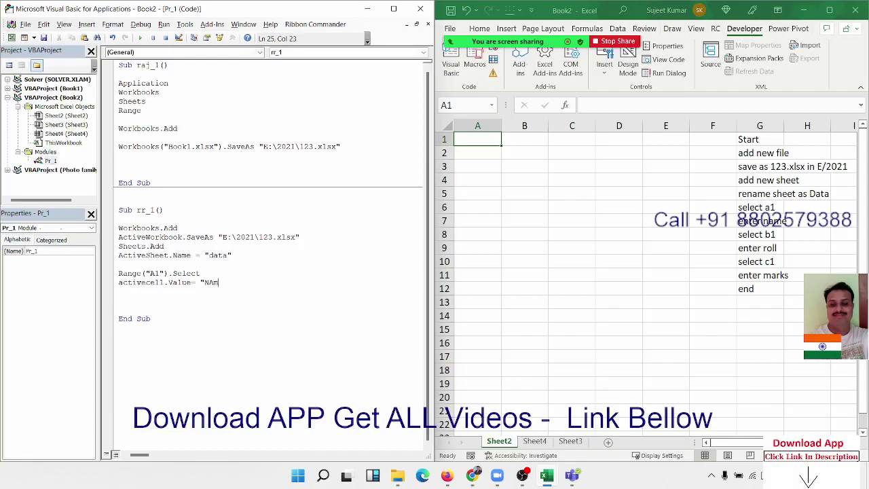
type("M")
key("BackSpace")
key("BackSpace")
type("am")
type("e\"")
key("Return")
Copy the two A1 lines and paste them twice below.
key("Up")
key("shift+Down")
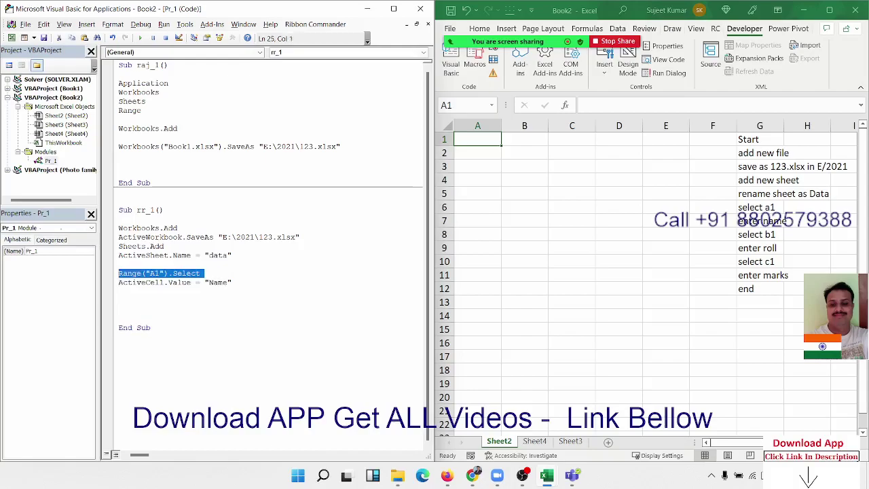
key("shift+Down")
key("ctrl+c")
key("Right")
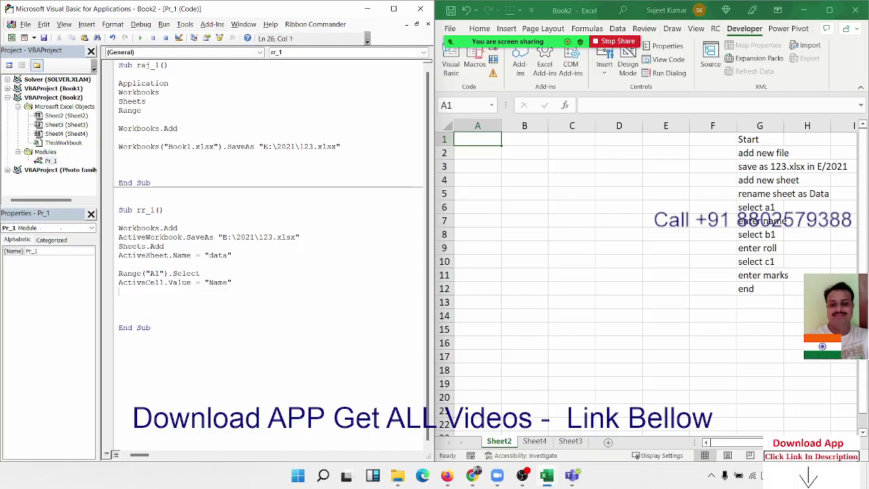
key("Return")
key("ctrl+v")
key("Return")
key("ctrl+v")
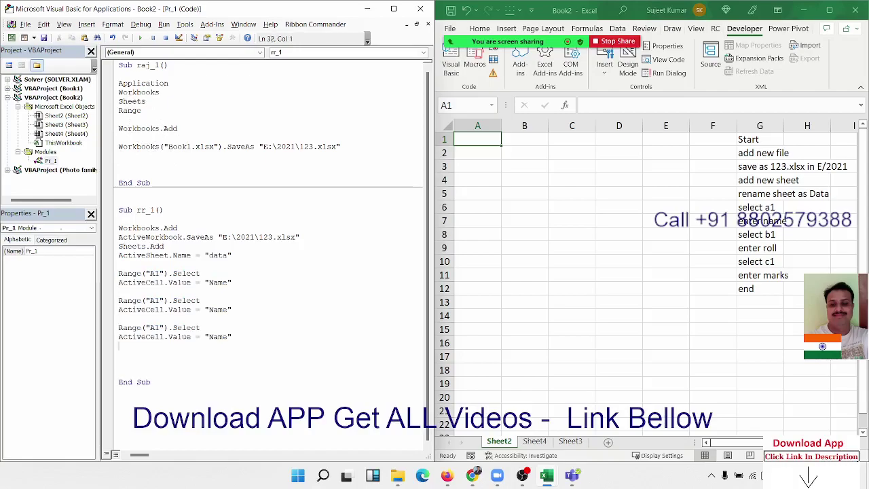
Change the copies to B1 with "Roll" and C1 with "Marks".
left_click(155, 300)
key("BackSpace")
type("B")
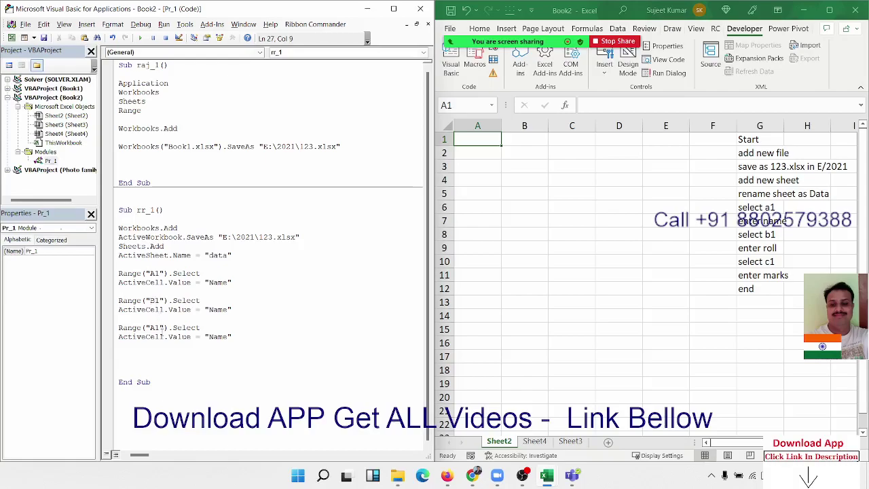
left_click(155, 328)
key("BackSpace")
type("C")
double_click(216, 309)
type("Roll")
double_click(218, 337)
type("Marks")
Highlight the finished rr_1 body and the task steps in column G for review.
left_click(195, 362)
left_click_drag(177, 357, 118, 228)
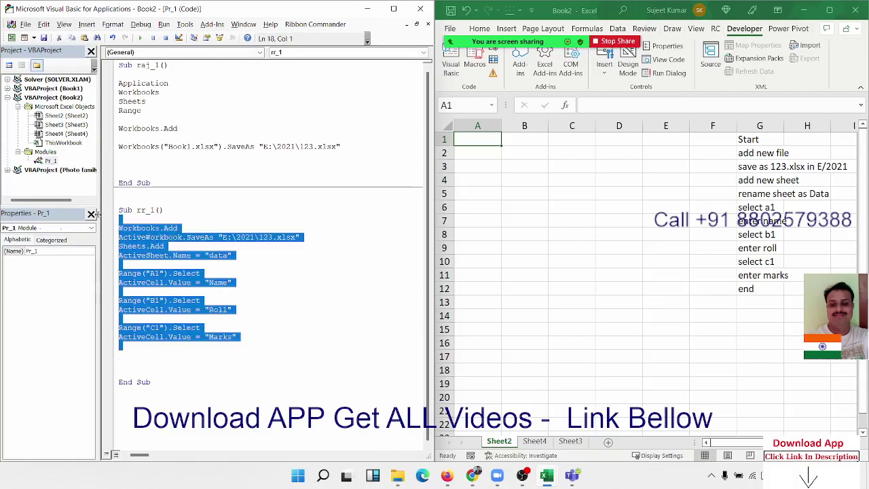
left_click_drag(743, 290, 757, 155)
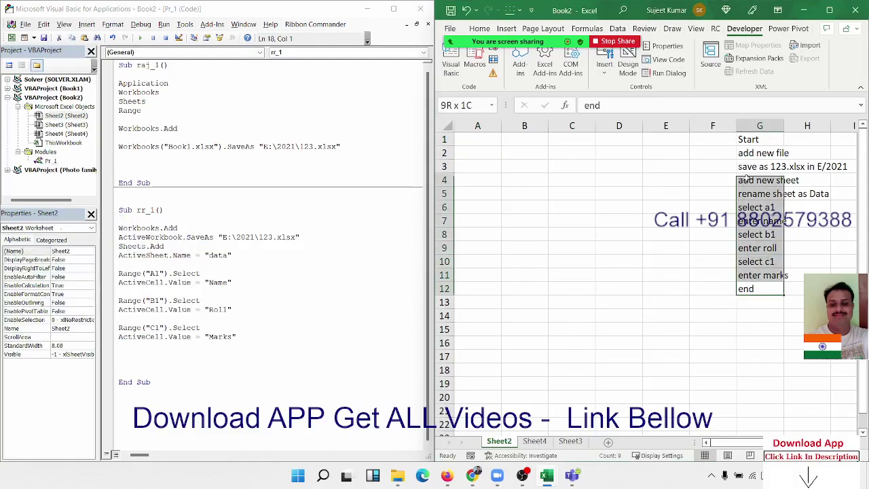
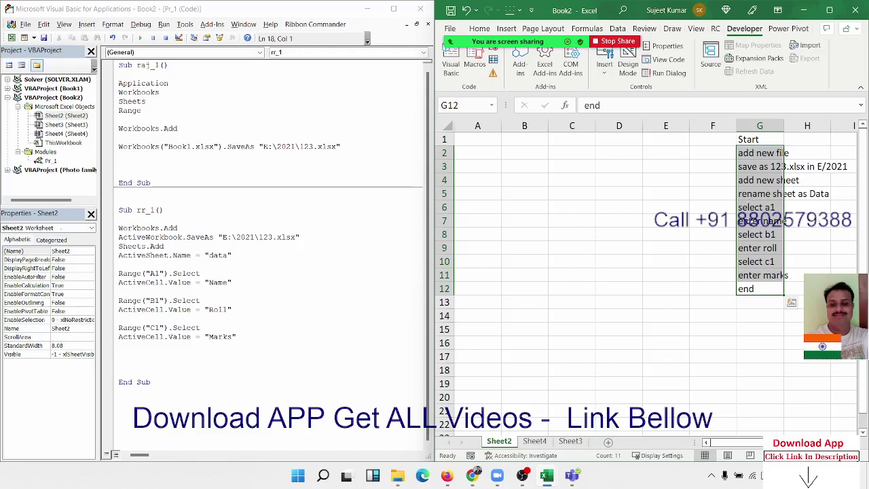
Review the 'select A1' and 'enter name' plan steps and select cell A1 on Sheet2.
left_click(751, 207)
left_click(756, 224)
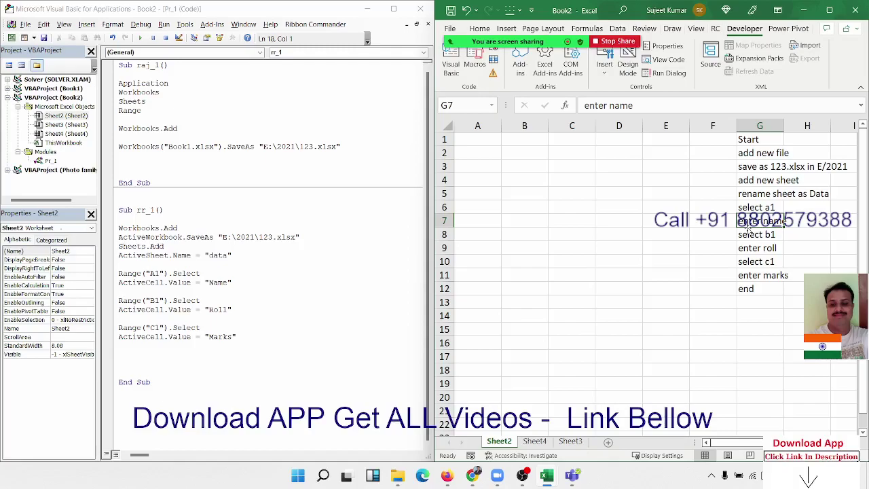
left_click(479, 144)
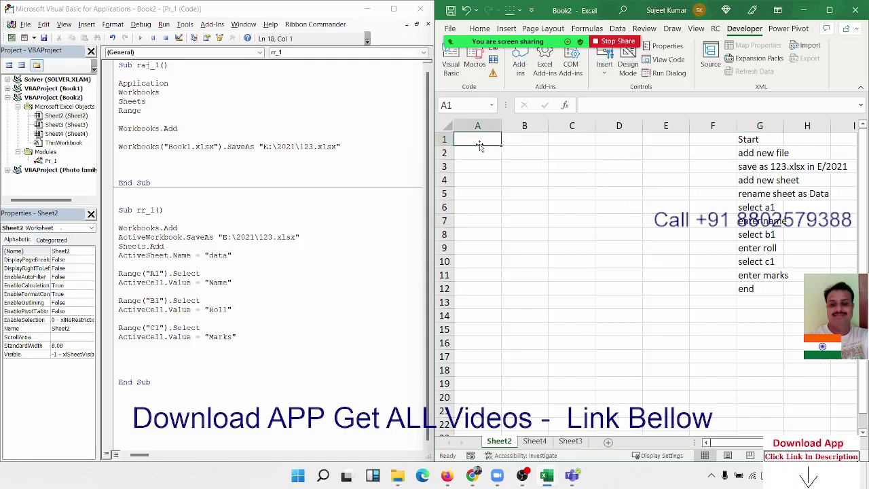
left_click(561, 221)
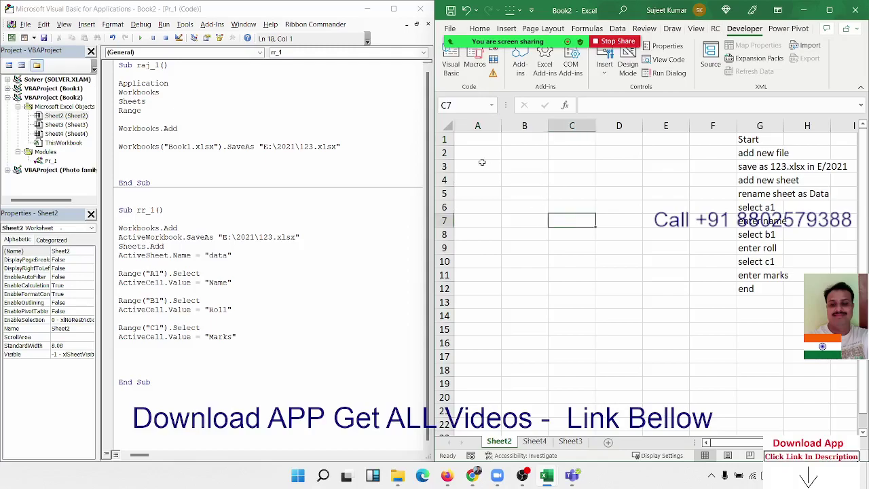
left_click(474, 141)
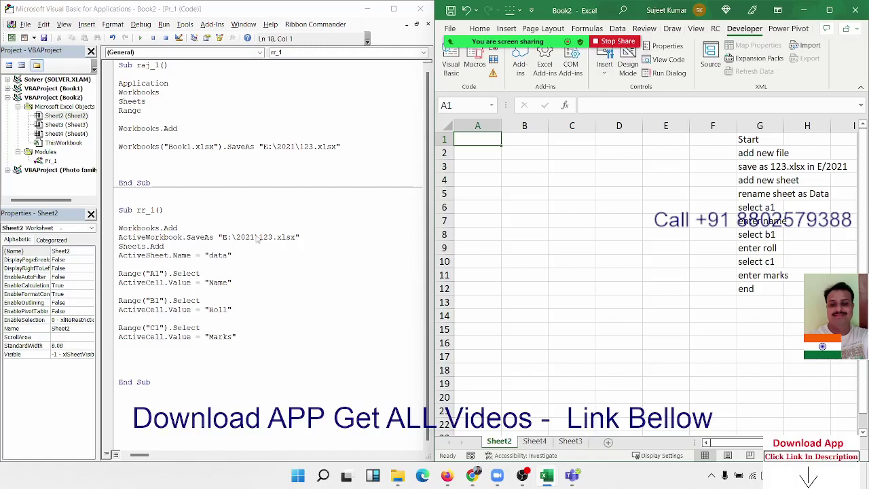
Check the Book1 workbook name and A1 reference in the code against Sheet2's cells.
left_click(176, 155)
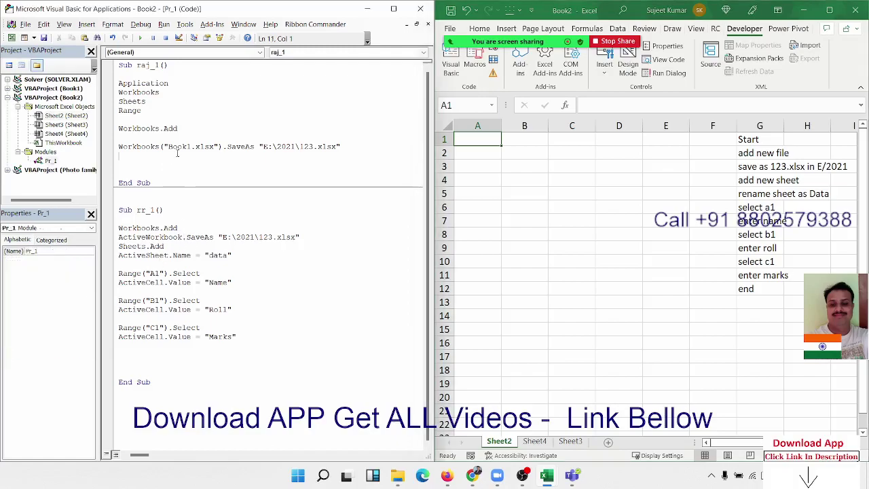
double_click(178, 146)
double_click(154, 273)
left_click(447, 125)
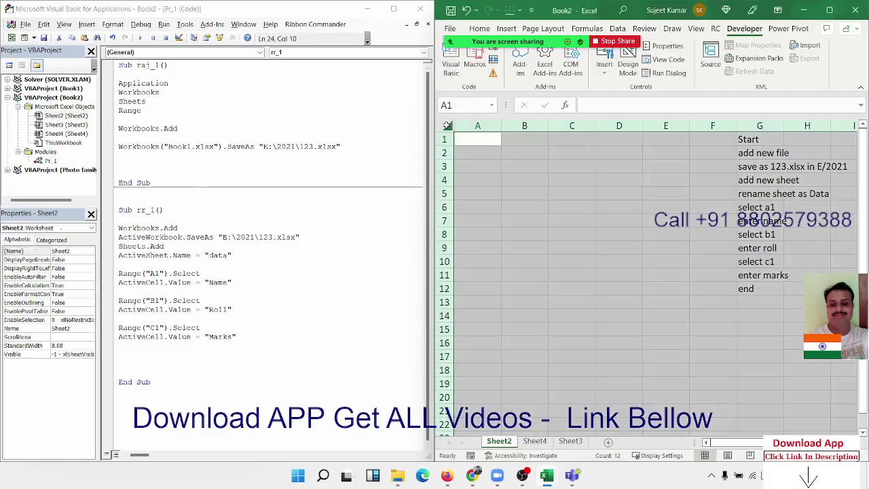
left_click(472, 150)
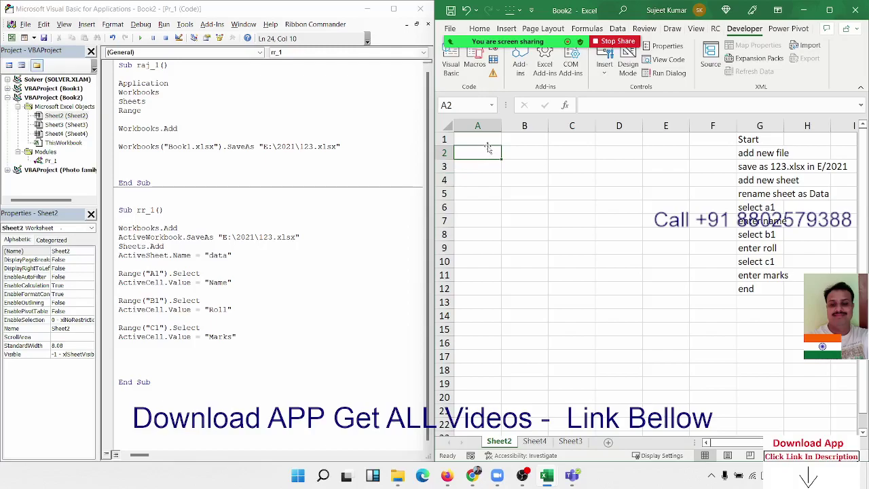
left_click(483, 139)
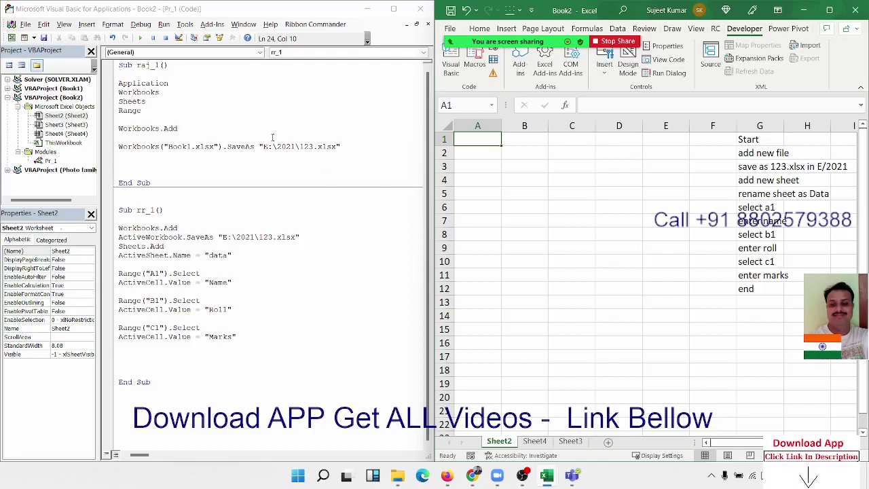
Review the Application, Workbooks, Sheets and Range lines of the macro, then select cells B2, C4 and A3.
left_click(147, 88)
double_click(147, 84)
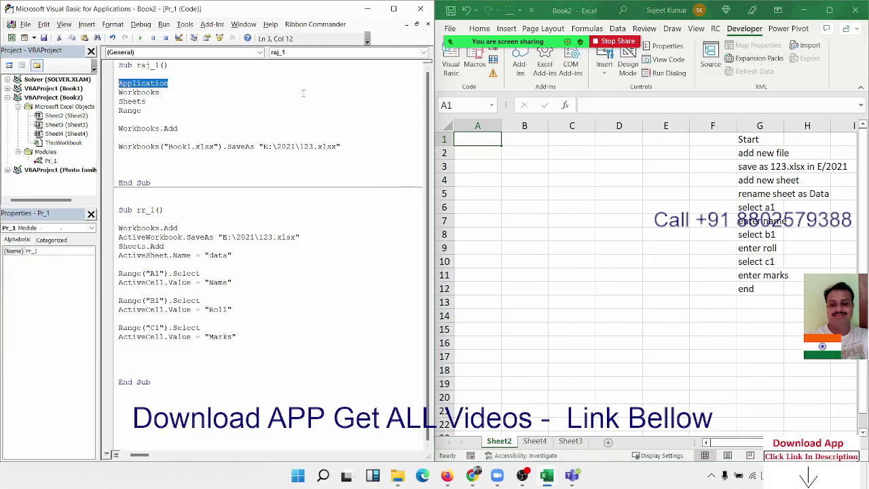
double_click(138, 92)
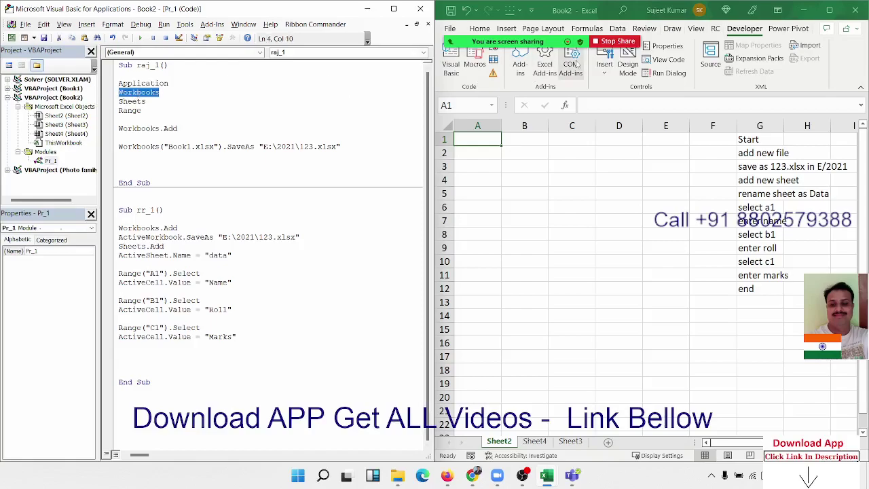
left_click(137, 101)
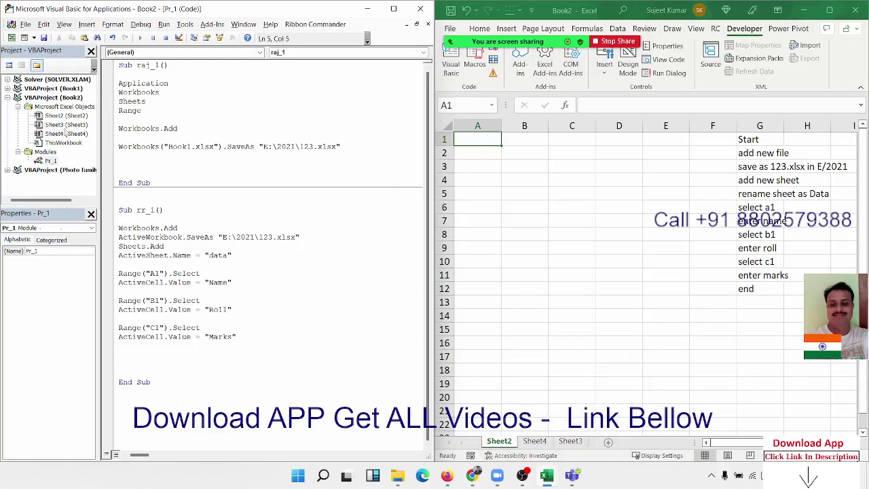
double_click(122, 110)
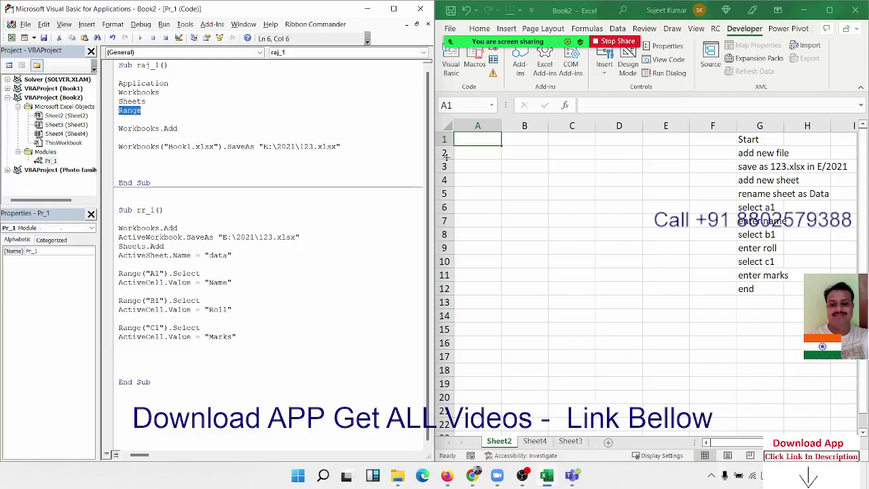
left_click(484, 163)
left_click(520, 153)
left_click(572, 180)
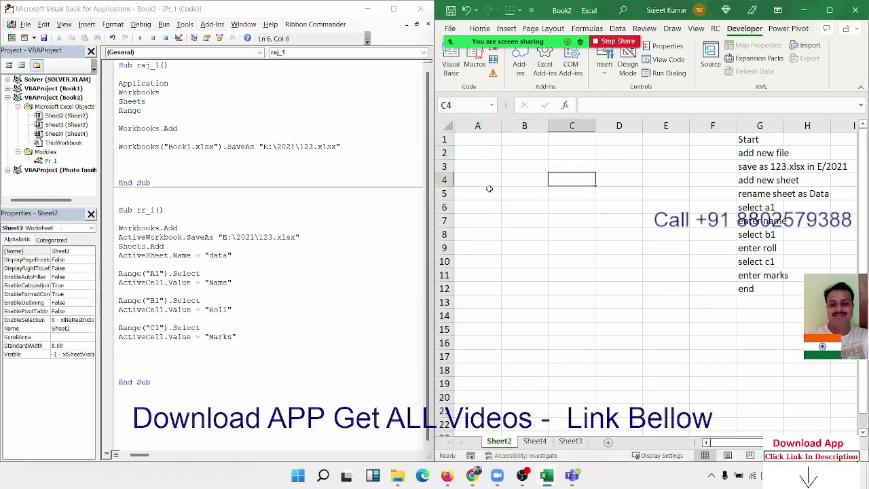
left_click(483, 170)
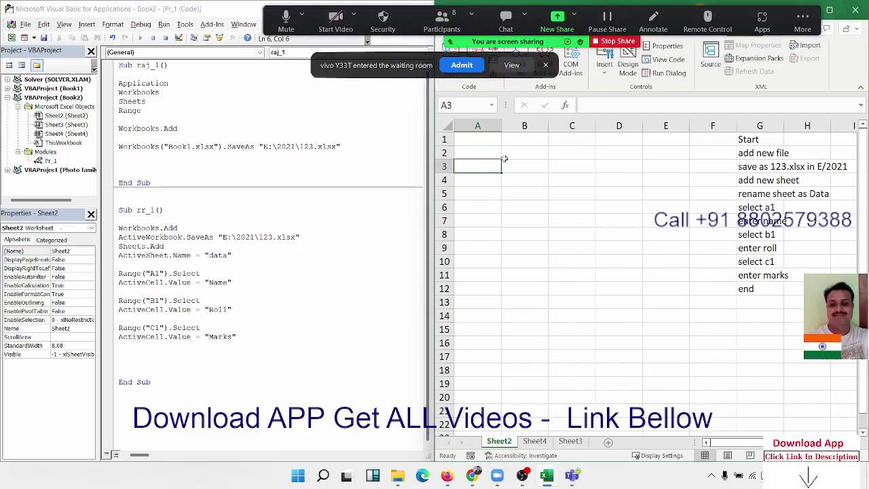
Run the rr_1 macro and confirm replacing the existing 123.xlsx.
left_click(236, 271)
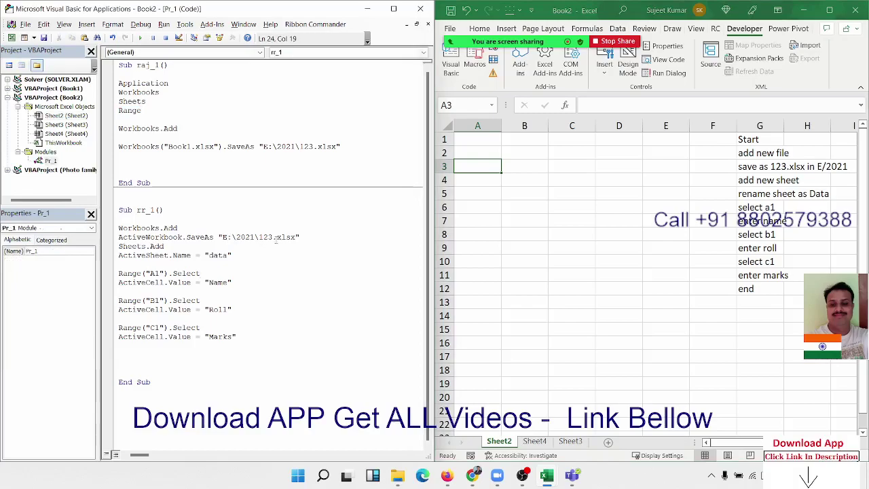
key("Up")
left_click(140, 38)
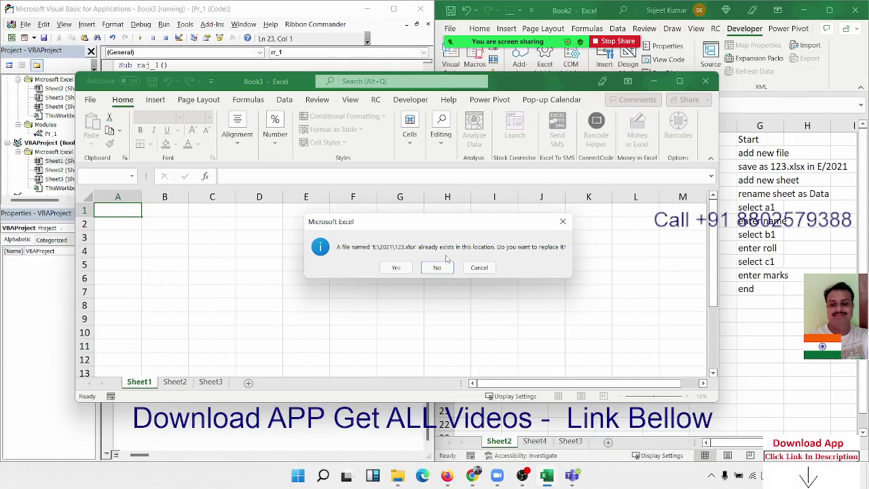
left_click(396, 268)
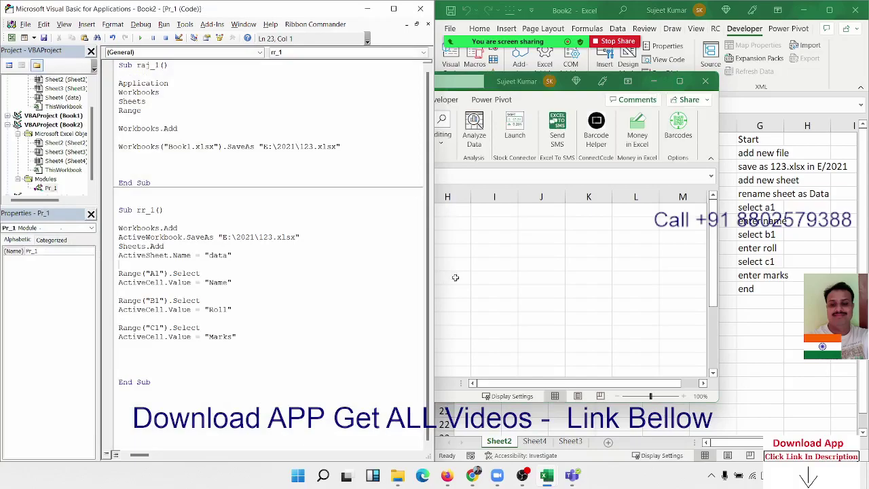
Verify the 123 workbook's data sheet shows Name, Roll, Marks headers, then return to Book2.
left_click(544, 289)
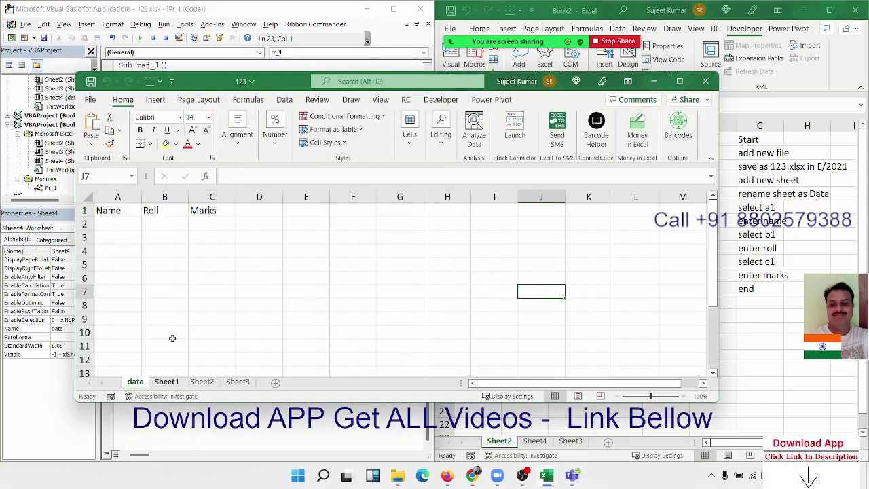
left_click(224, 213)
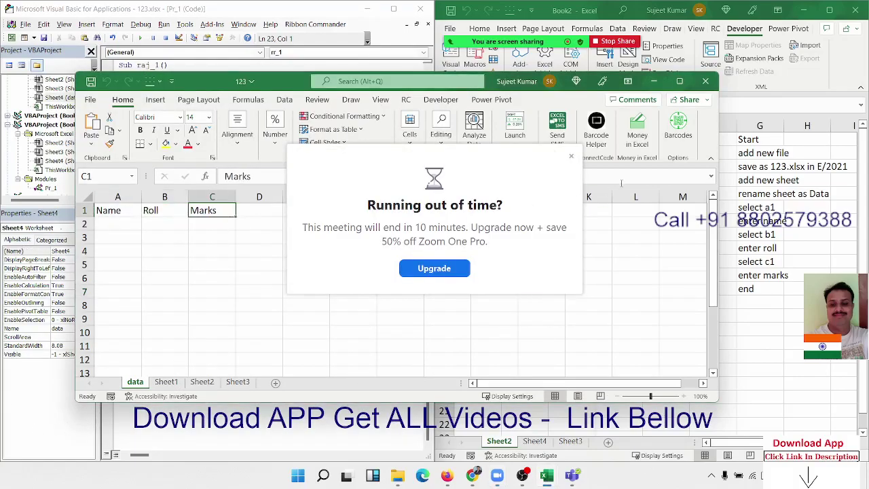
left_click(571, 156)
left_click(317, 237)
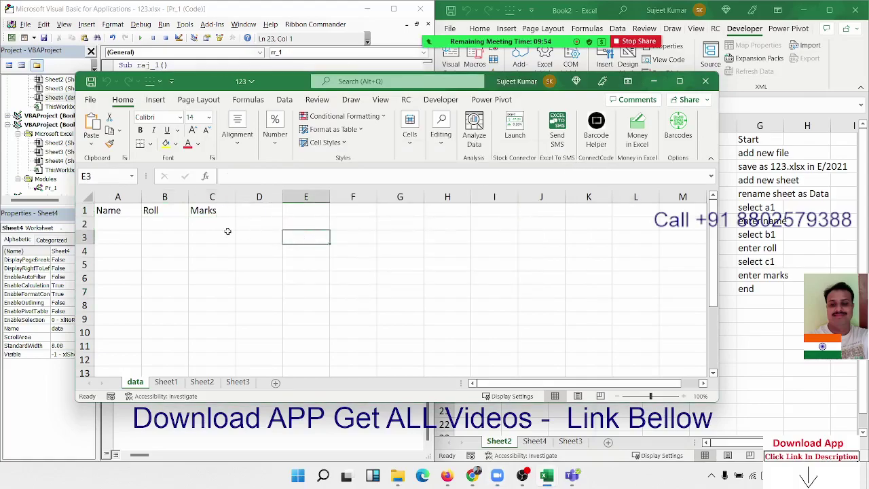
left_click(770, 262)
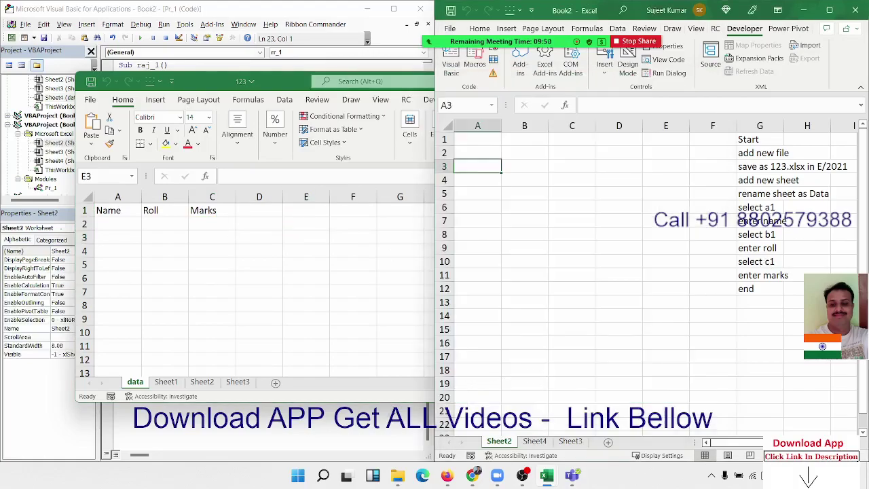
Back in the VBA editor, select Book2's column G step list and its 'select A1' step.
key("alt+F11")
left_click(540, 313)
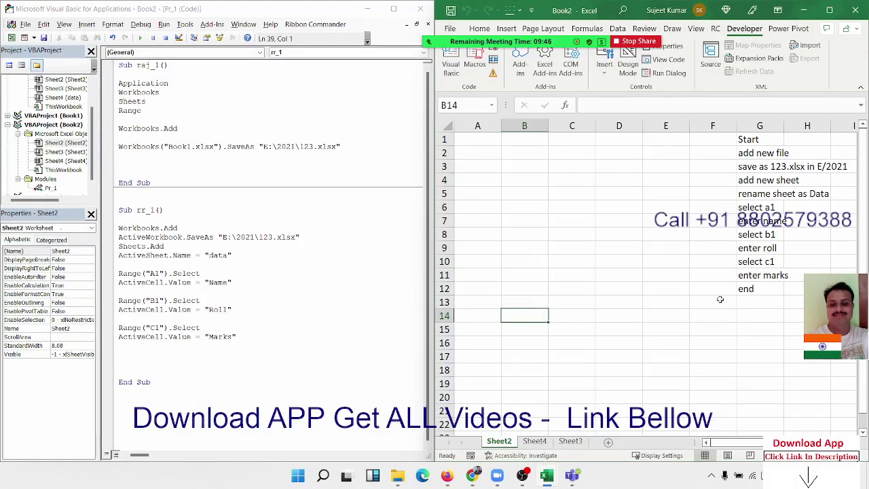
left_click_drag(742, 289, 746, 141)
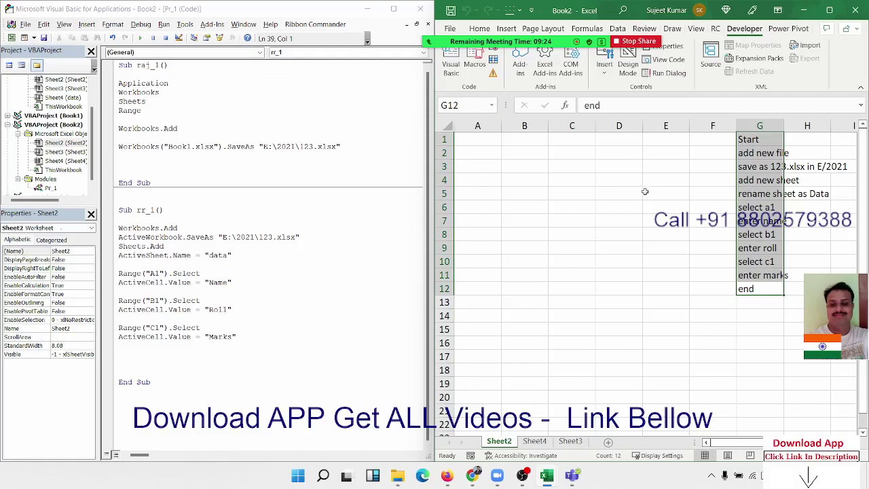
left_click(762, 207)
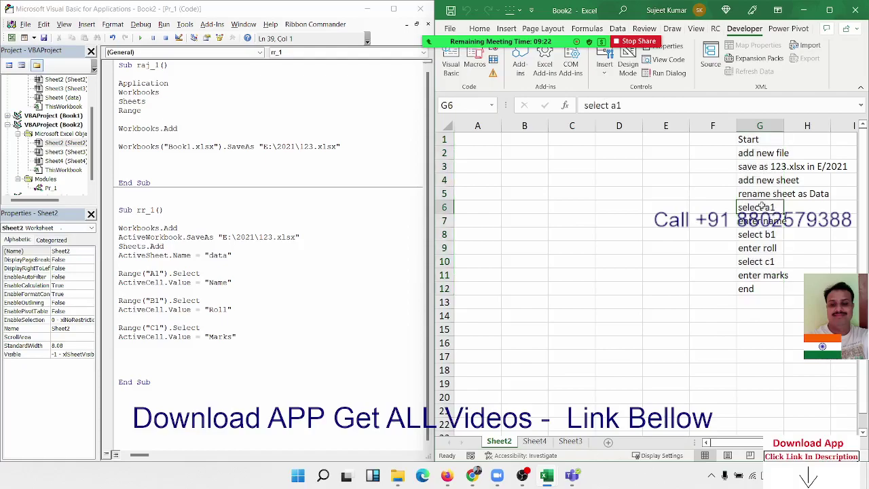
left_click(471, 144)
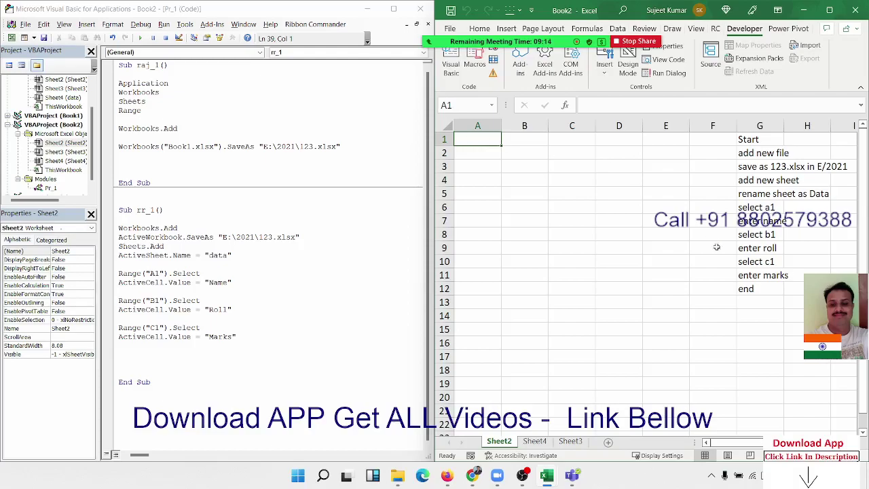
left_click(752, 300)
Select the whole rr_1 macro body, then select cell A1 in Book2.
left_click_drag(126, 362, 114, 233)
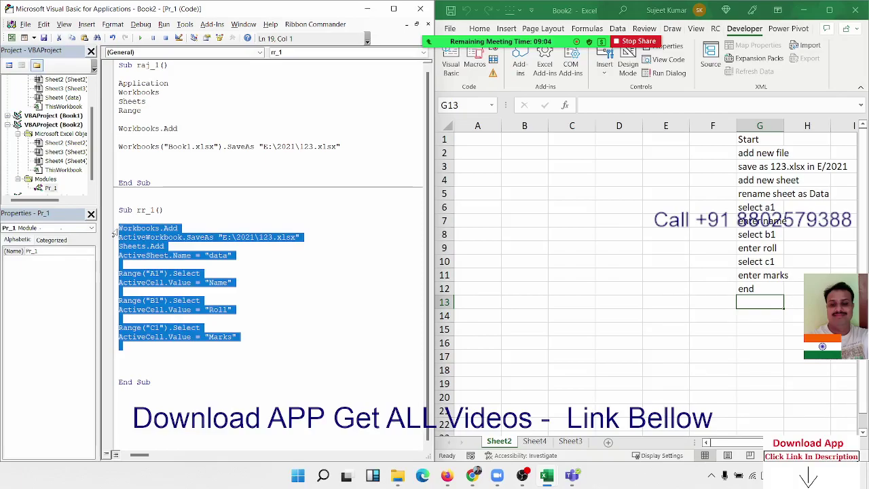
left_click(481, 143)
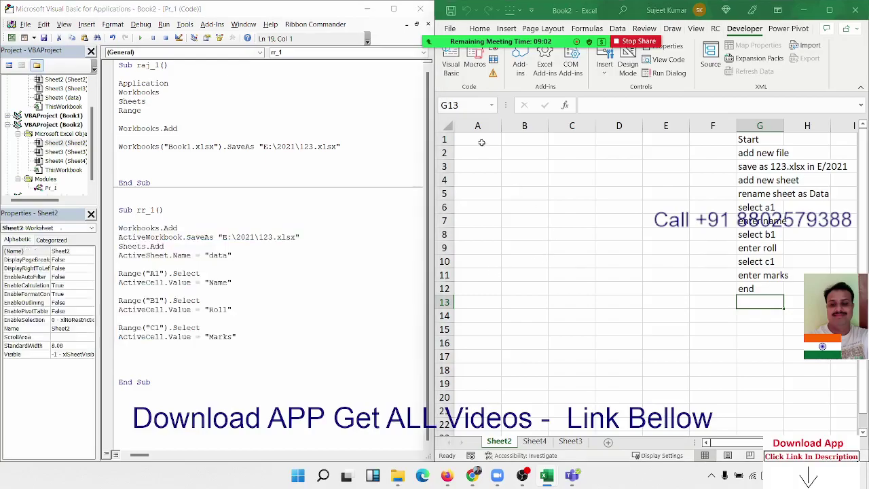
left_click(481, 143)
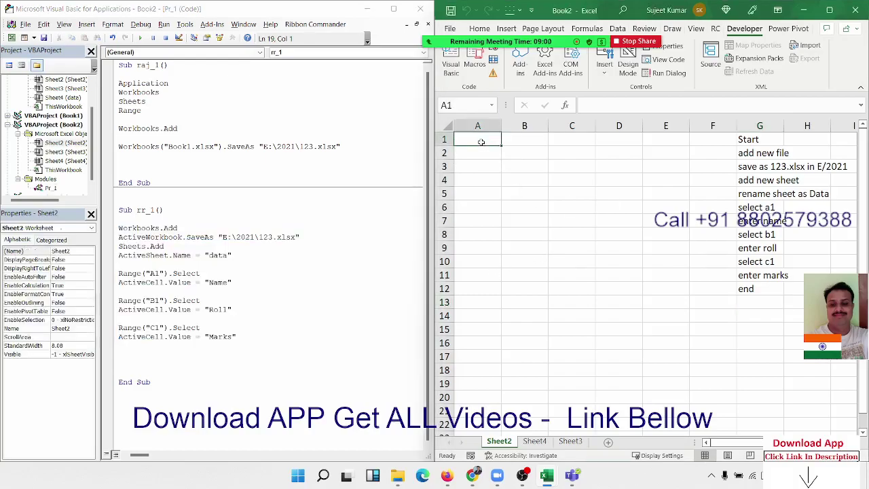